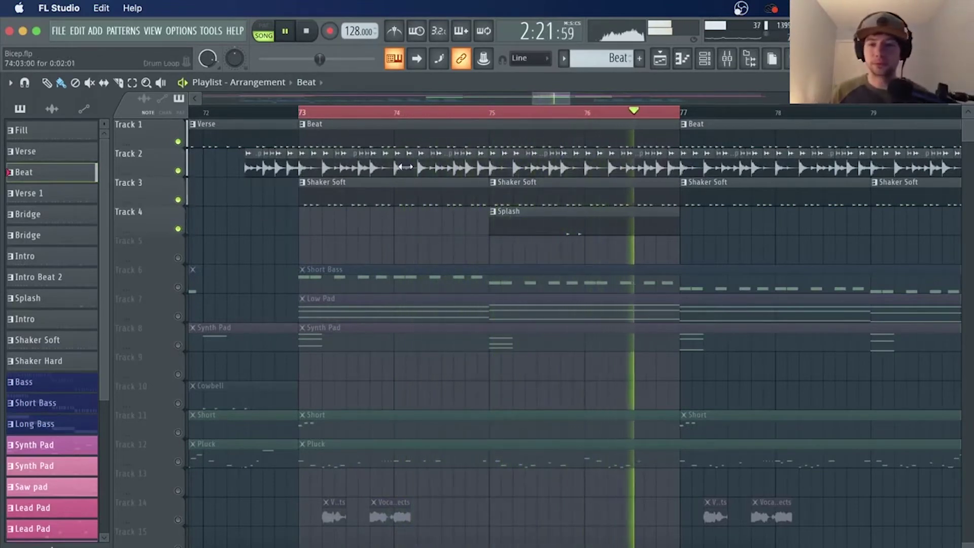
Step: Stop playback, and from the Beat pattern's channel rack preview the Kick and Ghost Snare samples
{"action": "key", "text": "space"}
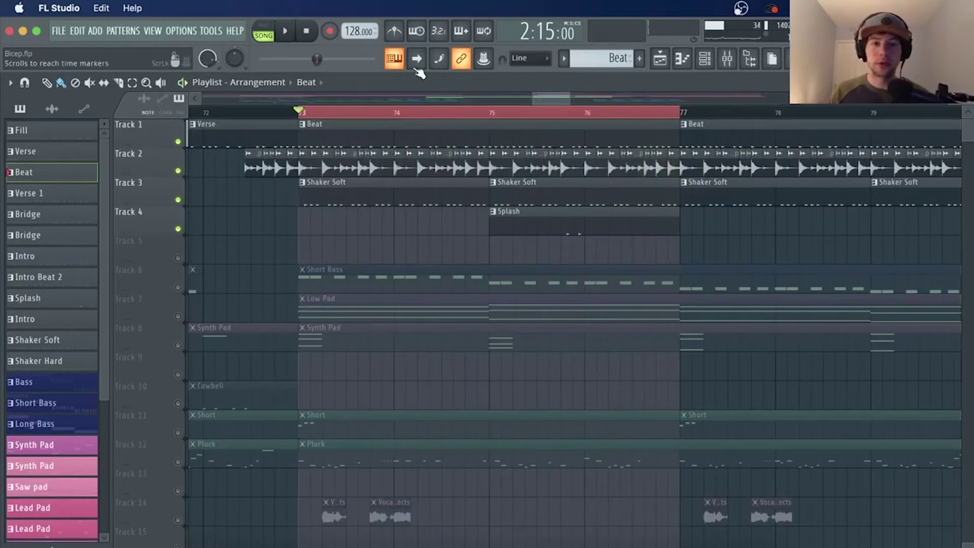
{"action": "double_click", "coordinate": [452, 133]}
{"action": "left_click", "coordinate": [665, 62]}
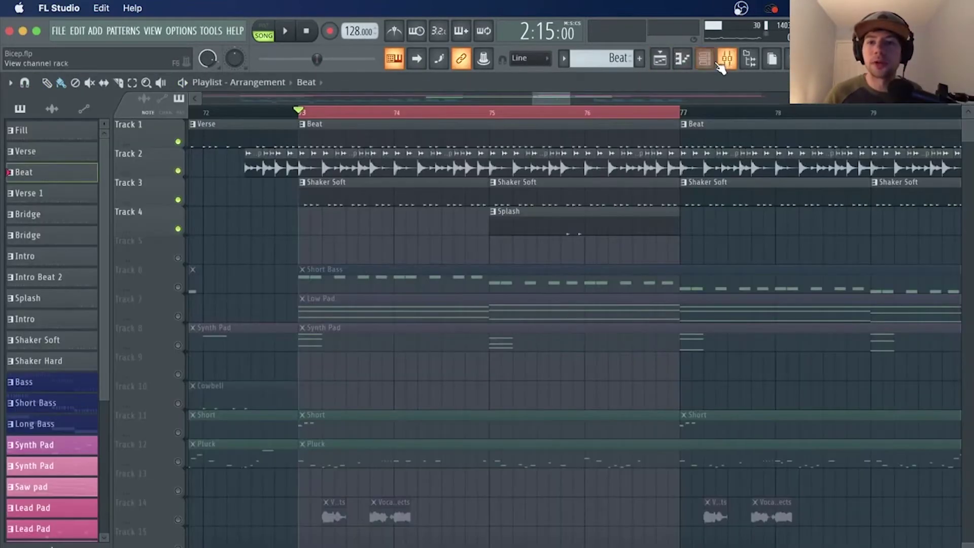
{"action": "left_click", "coordinate": [705, 59]}
{"action": "left_click", "coordinate": [299, 144]}
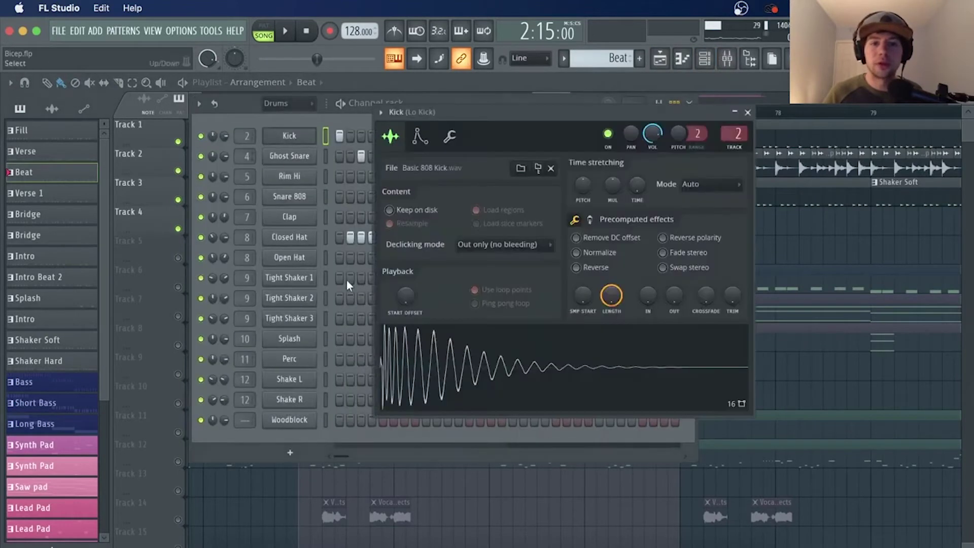
{"action": "left_click", "coordinate": [314, 156]}
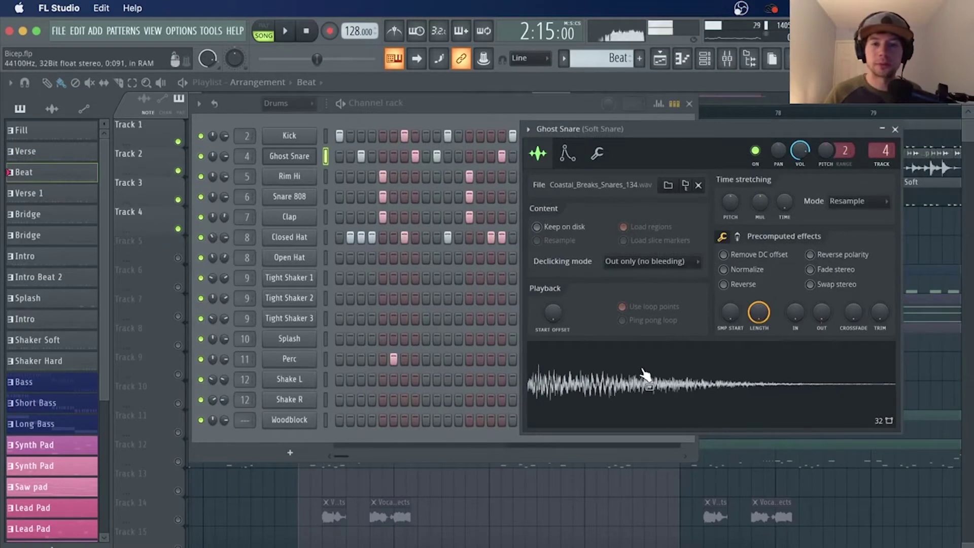
Step: Preview the Rim Hi, Snare 808 and Clap samples in their sampler windows
{"action": "left_click", "coordinate": [297, 178]}
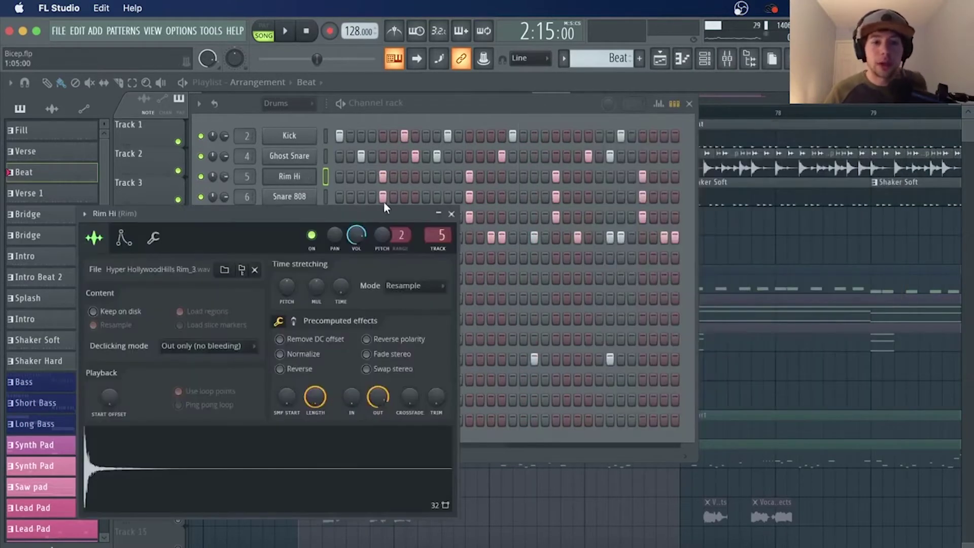
{"action": "left_click_drag", "start_coordinate": [354, 213], "coordinate": [623, 145]}
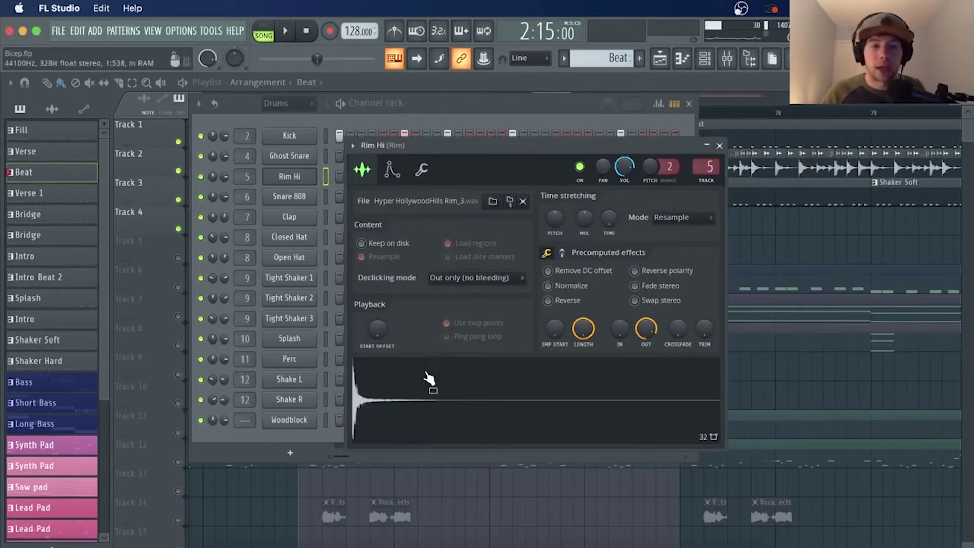
{"action": "left_click", "coordinate": [309, 200]}
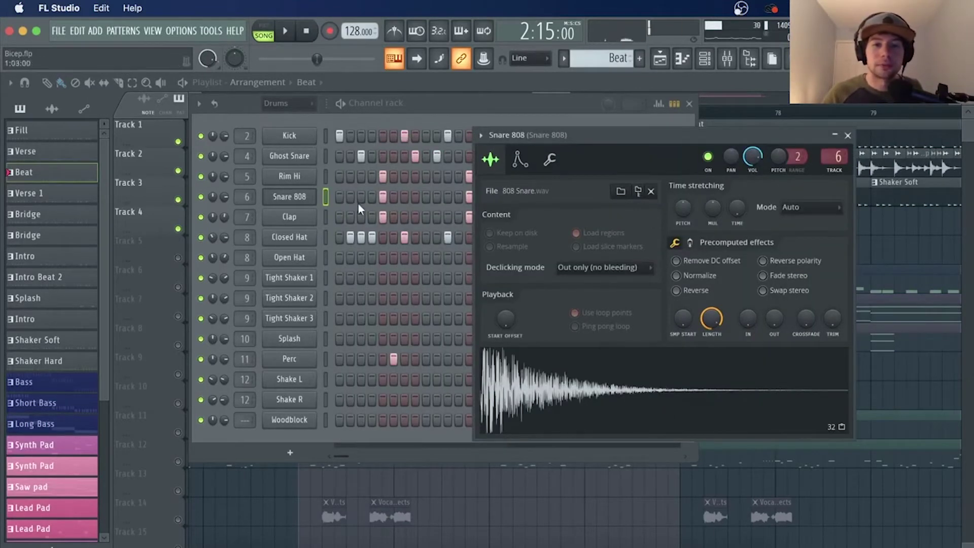
{"action": "left_click", "coordinate": [300, 221]}
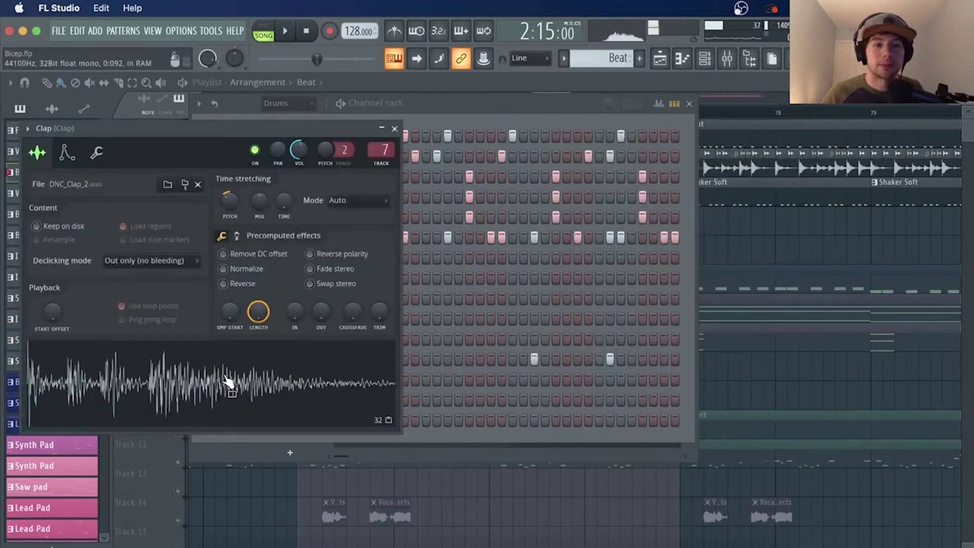
{"action": "left_click", "coordinate": [477, 109]}
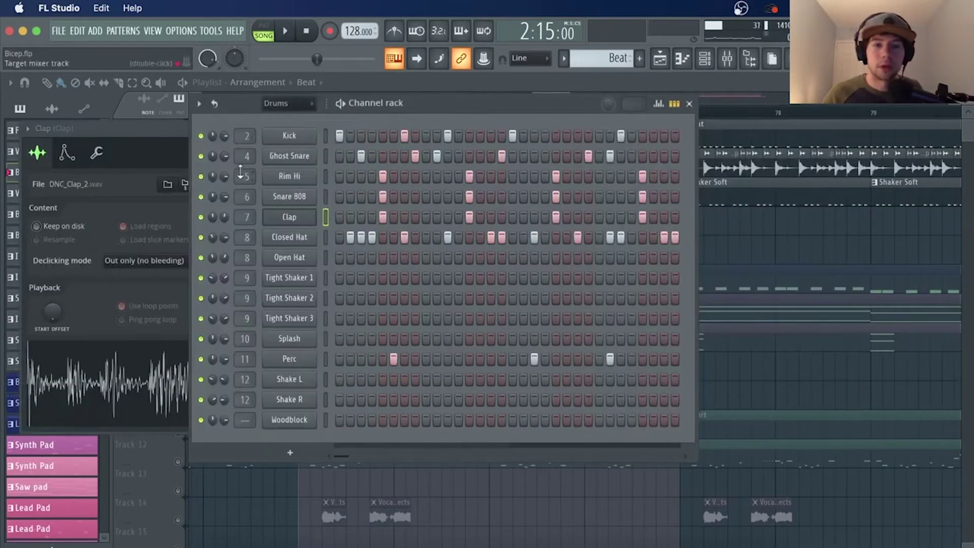
Step: Play only the Rim Hi, Snare 808 and Clap channels together and re-enable all channels after stopping
{"action": "right_click", "coordinate": [201, 177]}
{"action": "left_click", "coordinate": [223, 190]}
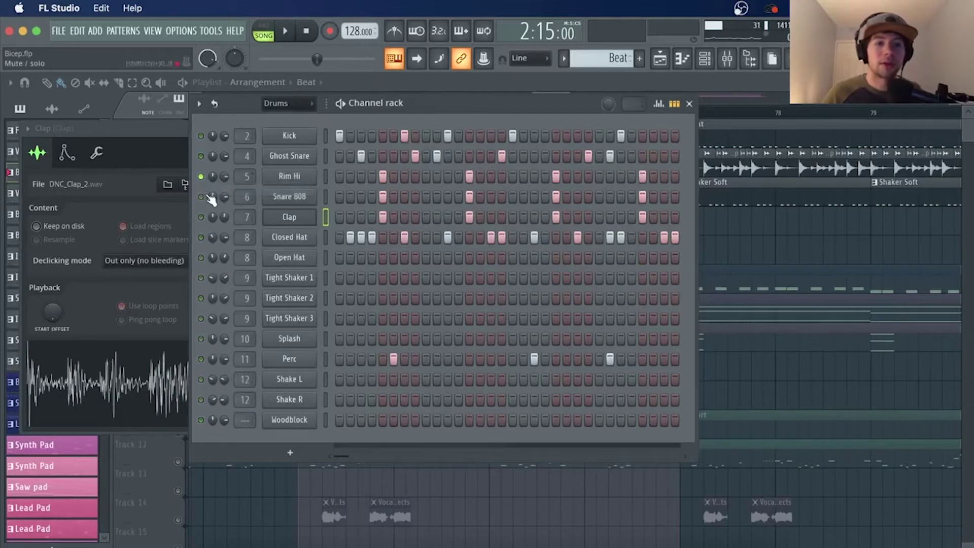
{"action": "left_click", "coordinate": [202, 216]}
{"action": "key", "text": "space"}
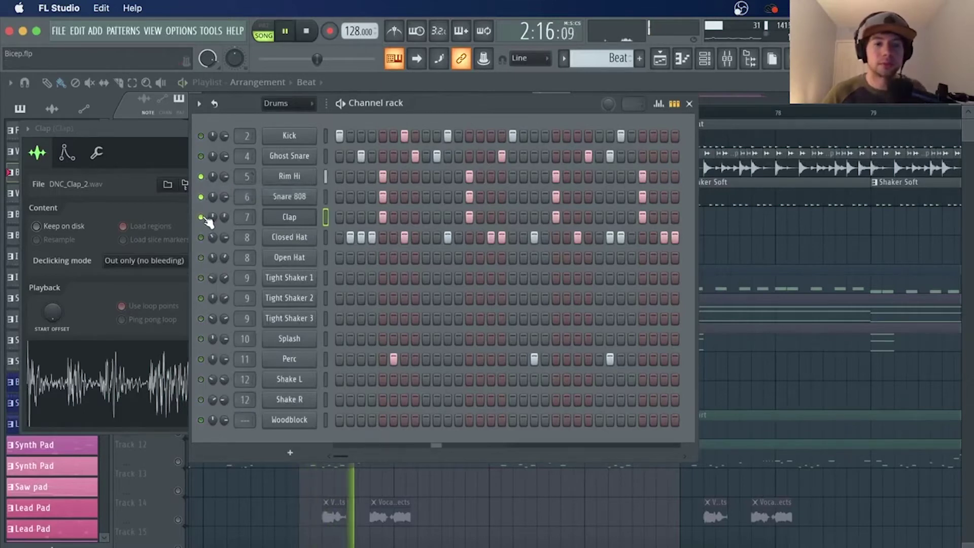
{"action": "key", "text": "space"}
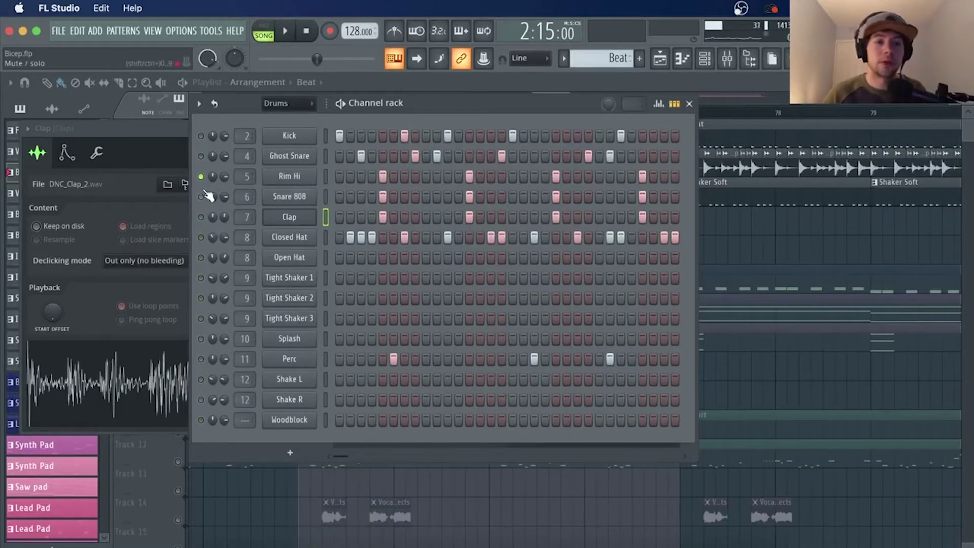
{"action": "right_click", "coordinate": [202, 177]}
{"action": "left_click", "coordinate": [224, 192]}
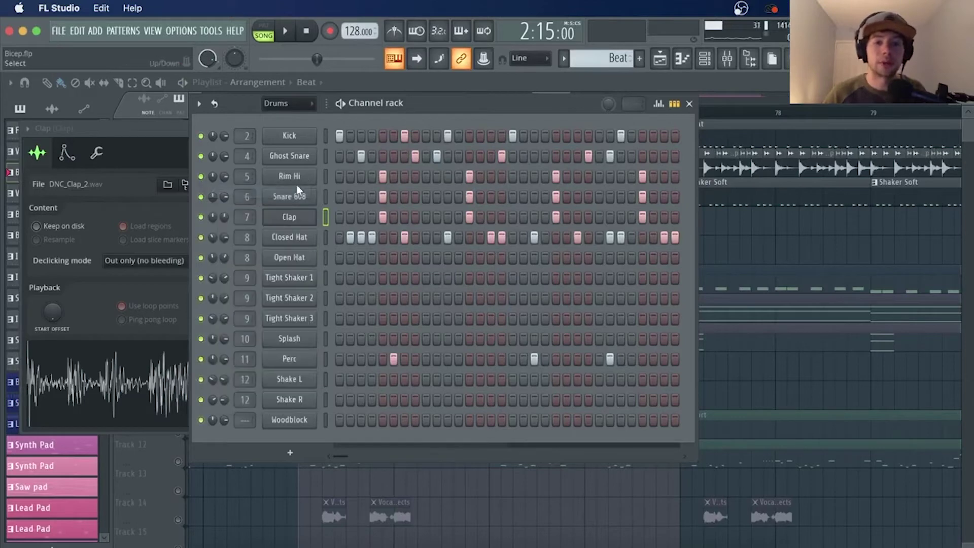
Step: Preview the Closed Hat and Open Hat samples and return to the playlist
{"action": "left_click", "coordinate": [300, 237]}
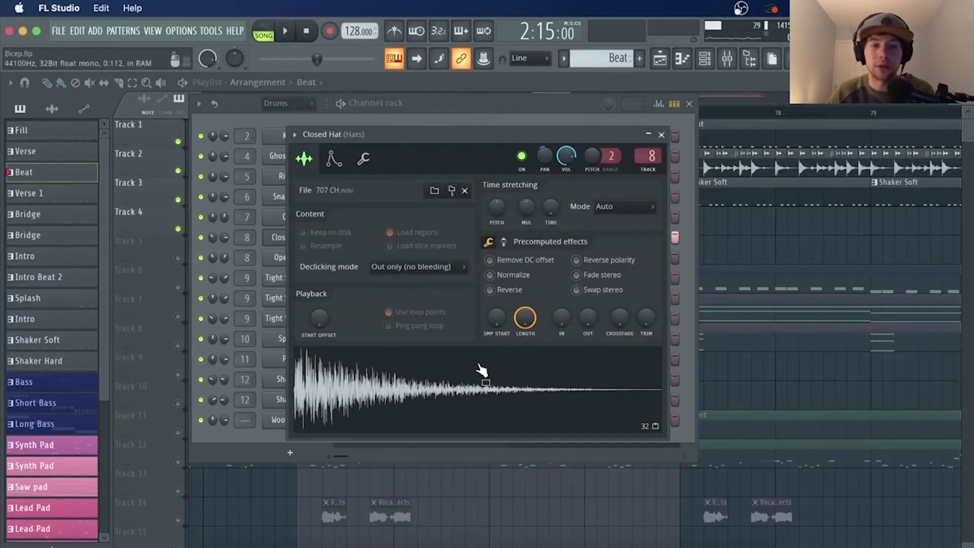
{"action": "left_click", "coordinate": [518, 100]}
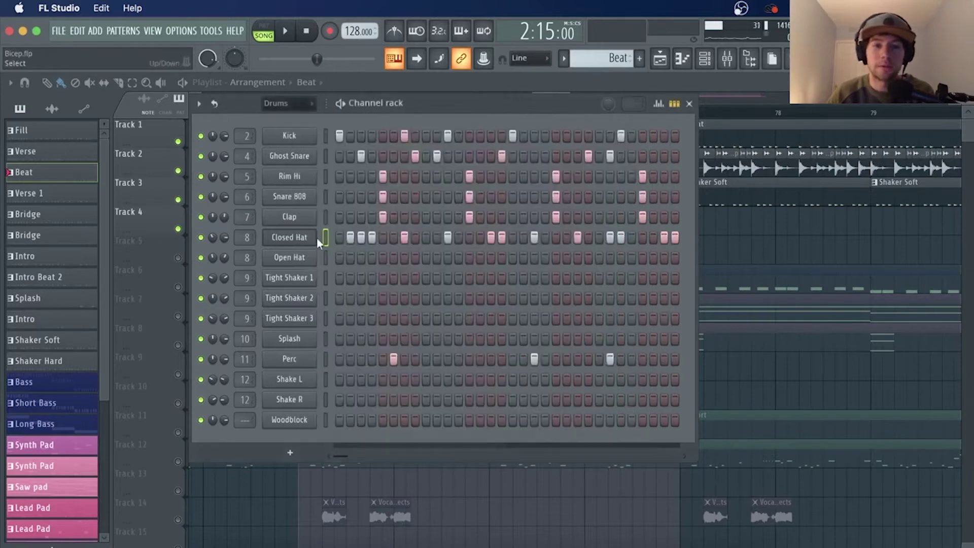
{"action": "left_click", "coordinate": [300, 259]}
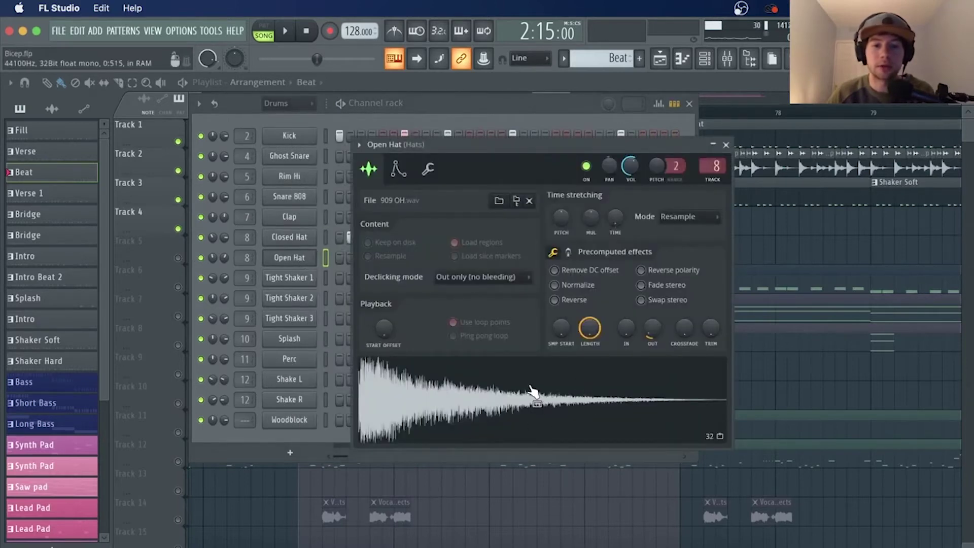
{"action": "right_click", "coordinate": [811, 224]}
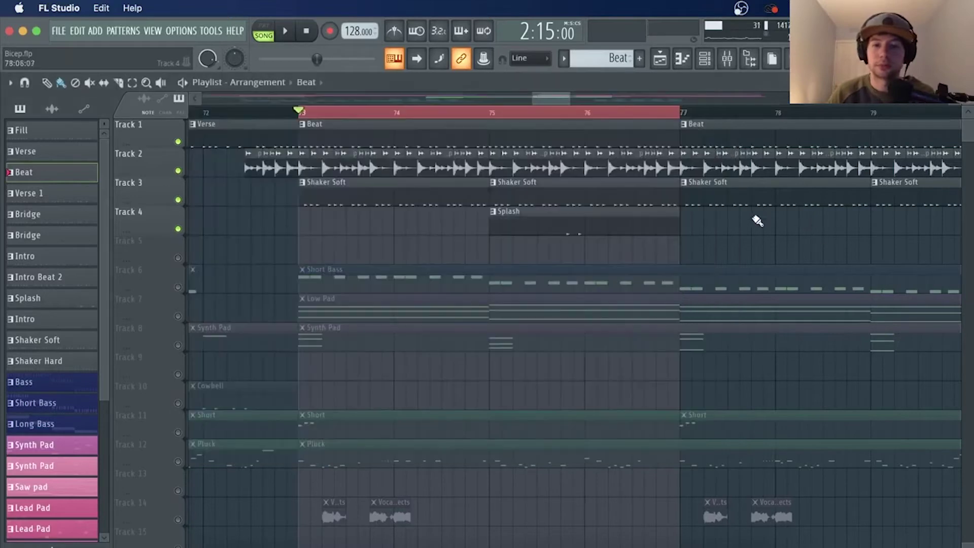
Step: Solo Track 3 in the playlist and play the Shaker Soft pattern with its channel rack steps shown
{"action": "right_click", "coordinate": [179, 201]}
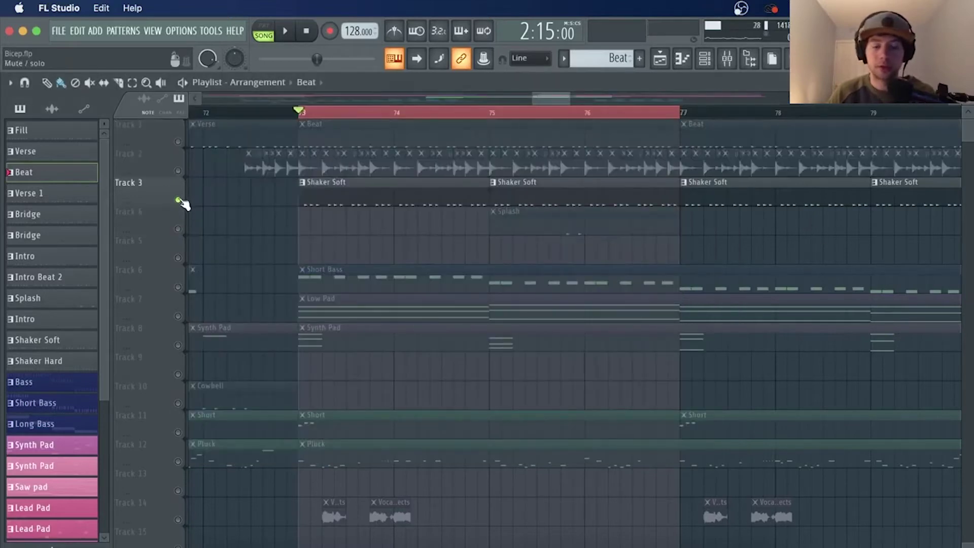
{"action": "key", "text": "space"}
{"action": "left_click", "coordinate": [681, 58]}
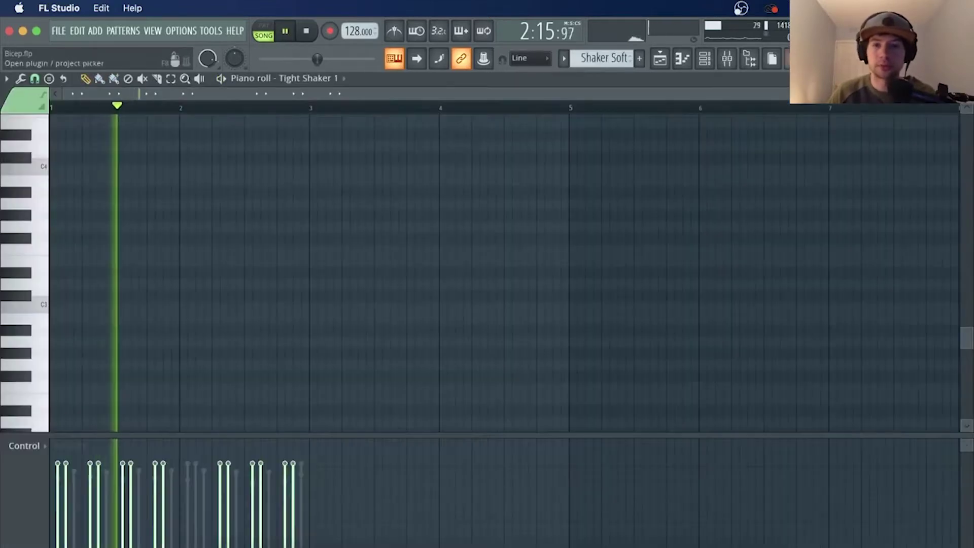
{"action": "left_click", "coordinate": [667, 57]}
{"action": "left_click", "coordinate": [705, 58]}
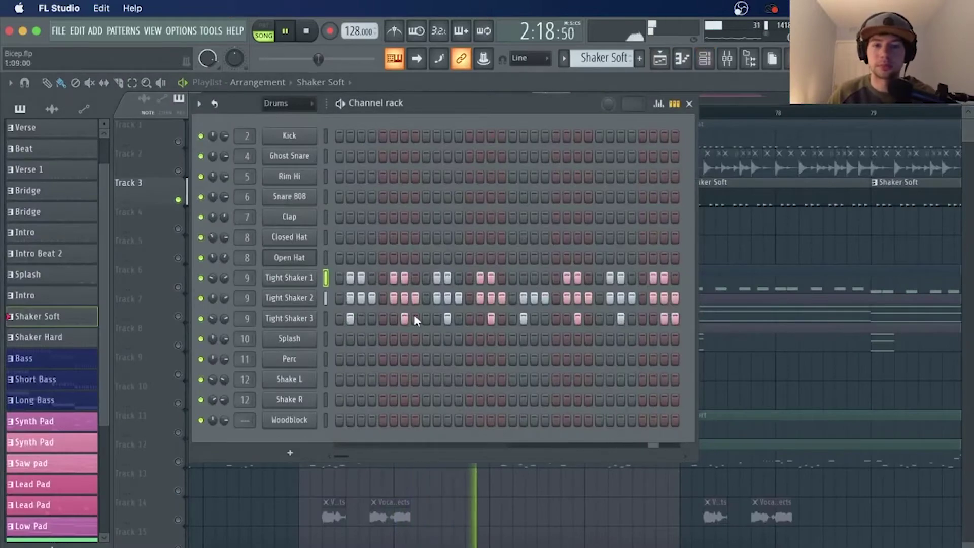
{"action": "key", "text": "space"}
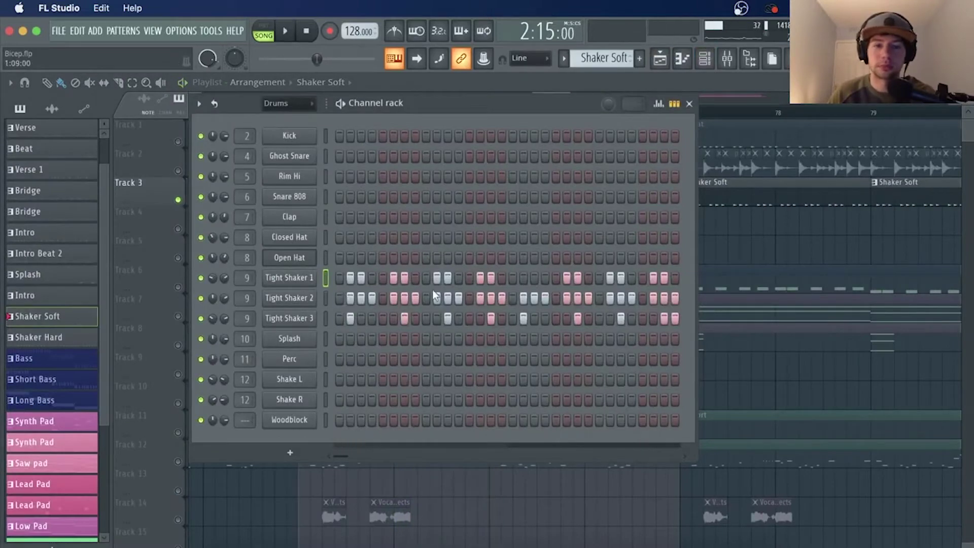
Step: Preview the Tight Shaker 1, Tight Shaker 2 and Tight Shaker 3 samples
{"action": "left_click", "coordinate": [294, 280]}
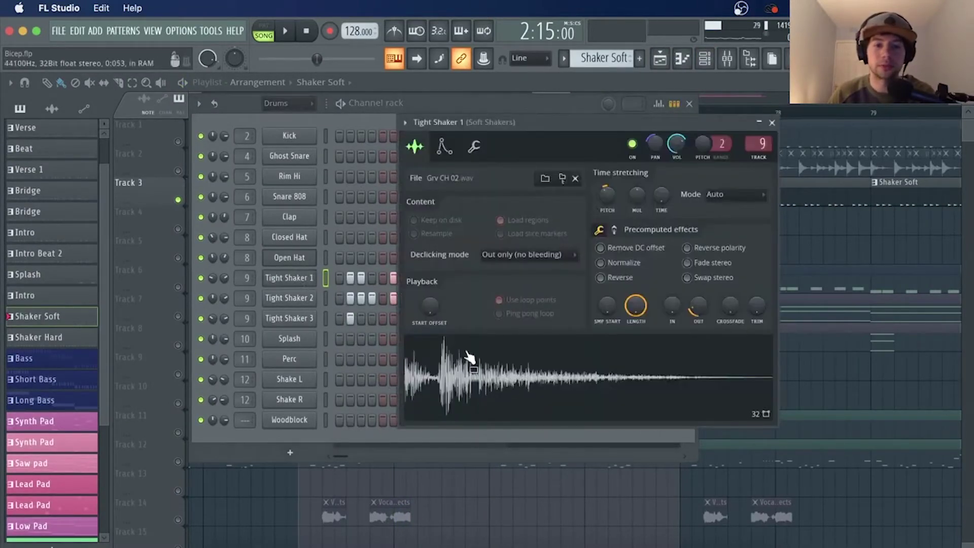
{"action": "left_click", "coordinate": [311, 302]}
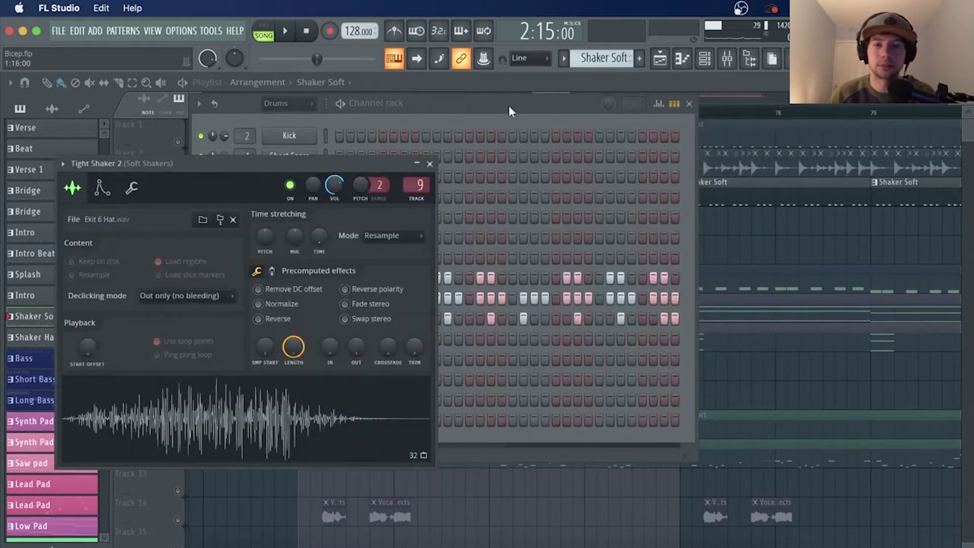
{"action": "left_click", "coordinate": [508, 105]}
{"action": "left_click", "coordinate": [297, 318]}
{"action": "left_click", "coordinate": [316, 419]}
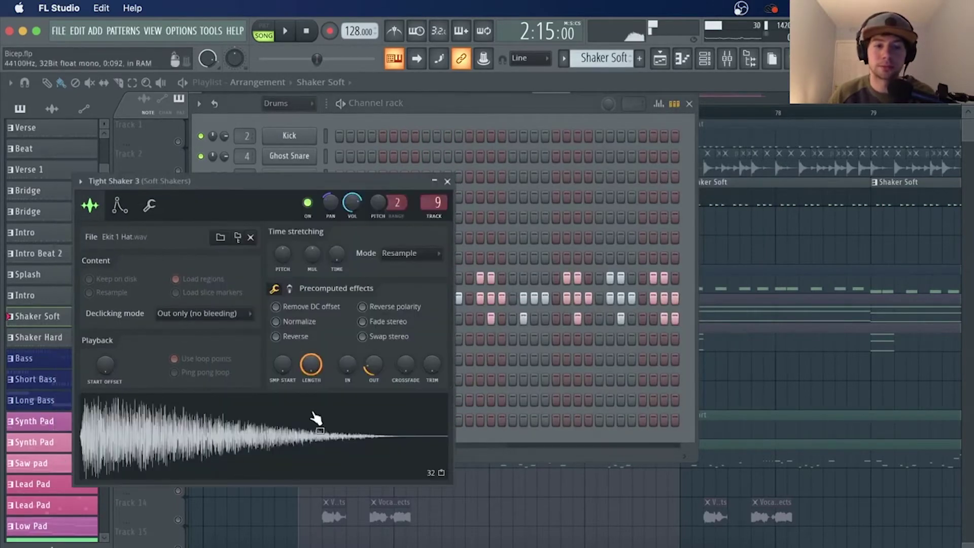
{"action": "left_click", "coordinate": [448, 181]}
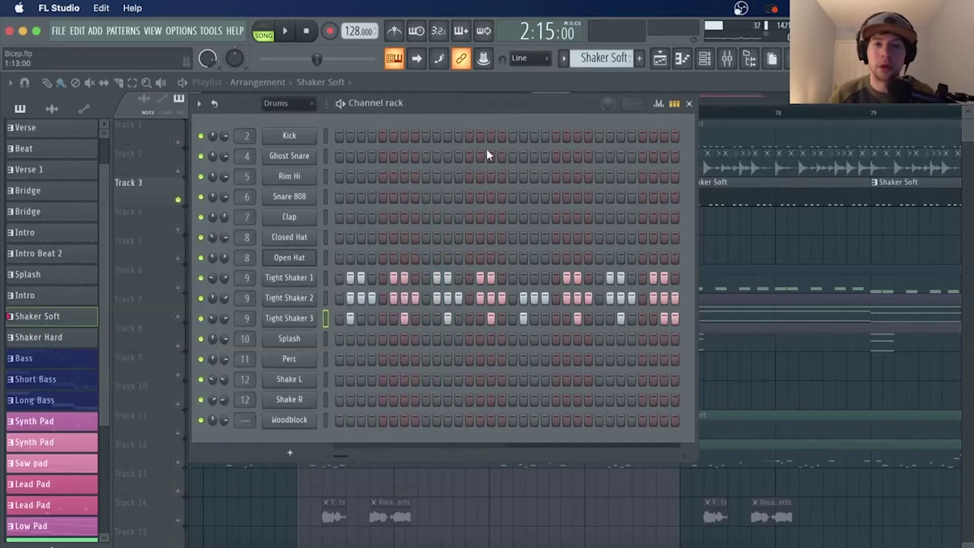
Step: Preview the Perc sample and return to the playlist
{"action": "left_click", "coordinate": [300, 362]}
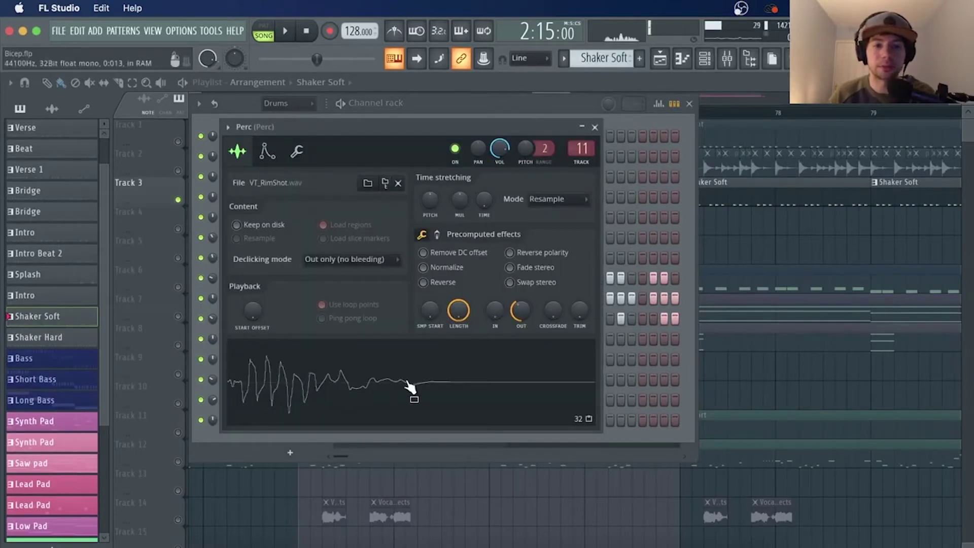
{"action": "left_click", "coordinate": [653, 117]}
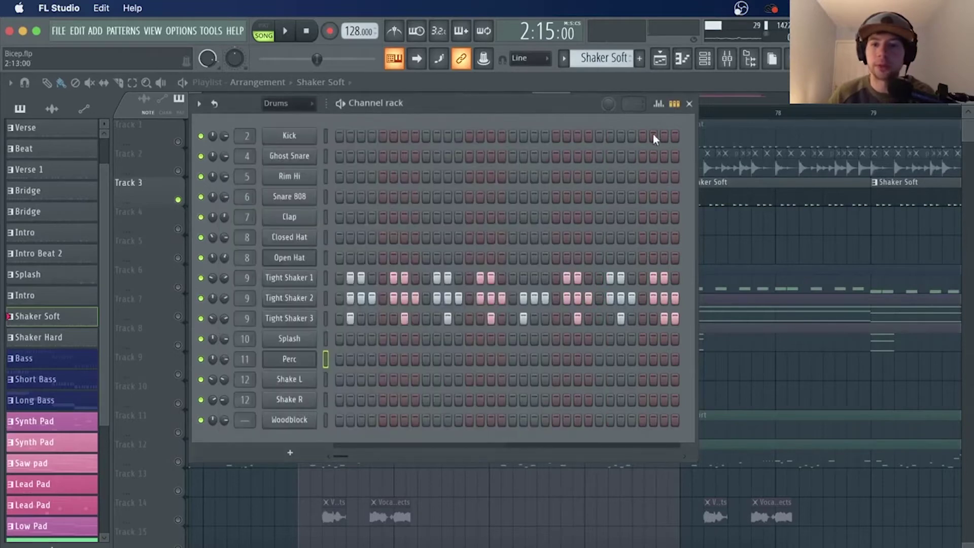
{"action": "right_click", "coordinate": [735, 240]}
Step: Solo Track 4 and play its Splash clip from the middle of bar 75
{"action": "scroll", "coordinate": [552, 120], "scroll_direction": "up", "scroll_amount": 4}
{"action": "left_click", "coordinate": [557, 115]}
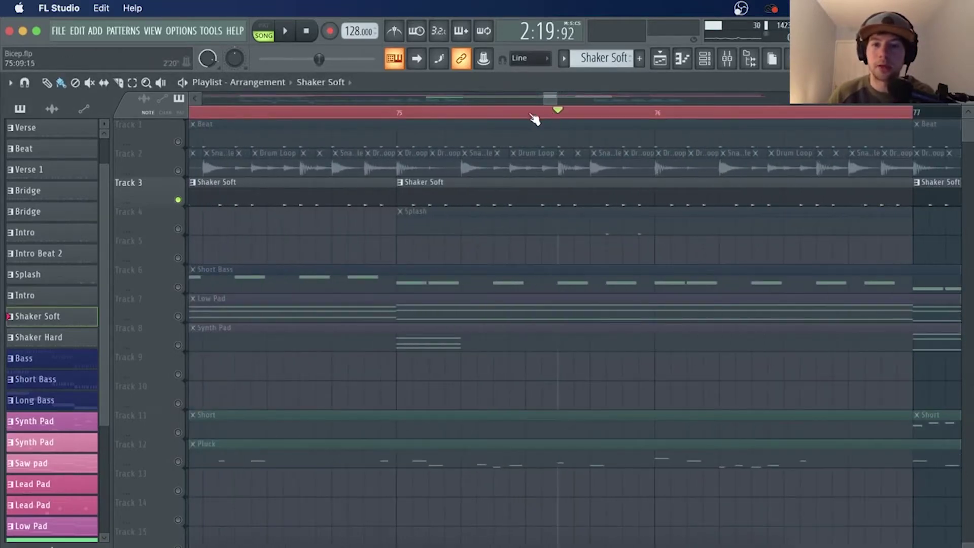
{"action": "right_click", "coordinate": [180, 229]}
{"action": "key", "text": "space"}
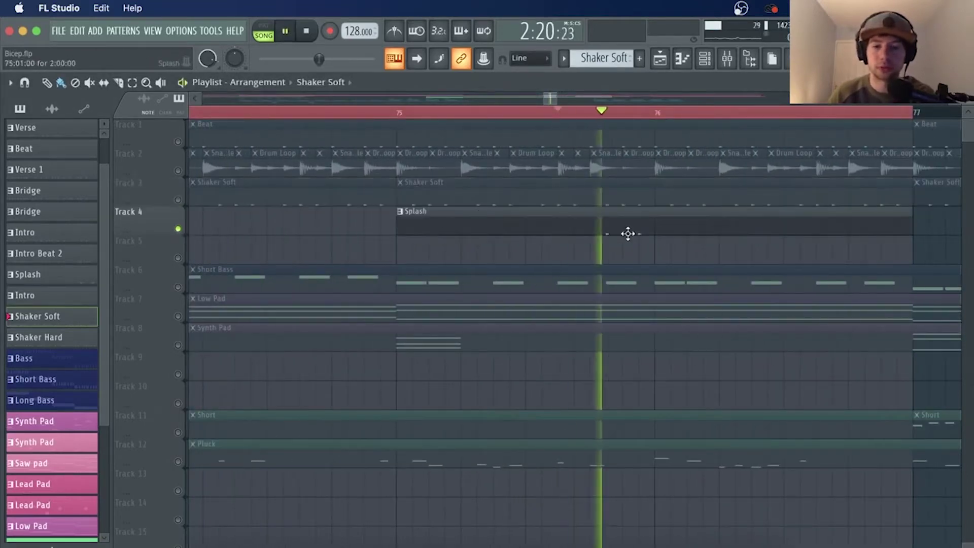
{"action": "key", "text": "space"}
Step: Open the Splash sampler from the Splash pattern's channel rack and reset its time-stretching pitch to the default
{"action": "double_click", "coordinate": [636, 220]}
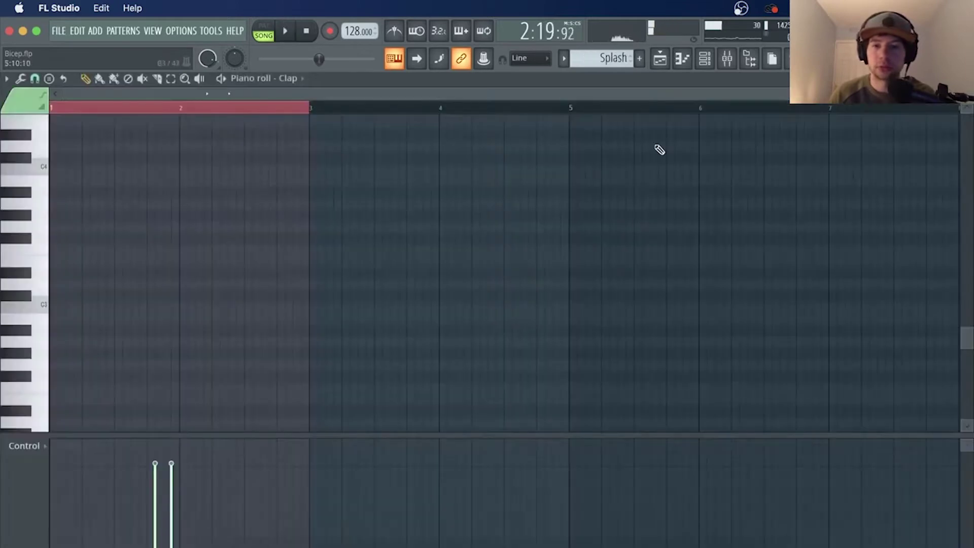
{"action": "left_click", "coordinate": [660, 59]}
{"action": "left_click", "coordinate": [705, 59]}
{"action": "left_click", "coordinate": [287, 339]}
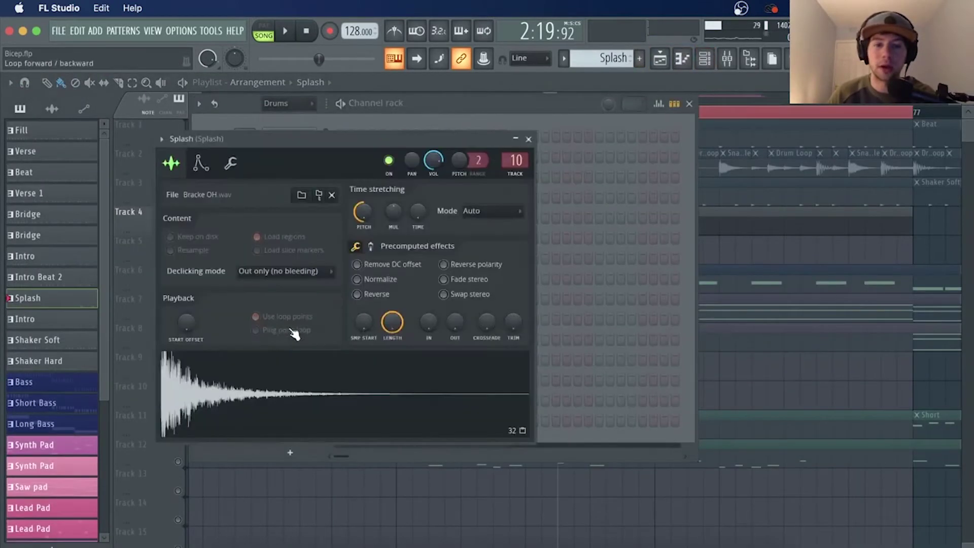
{"action": "right_click", "coordinate": [363, 212]}
{"action": "left_click", "coordinate": [376, 222]}
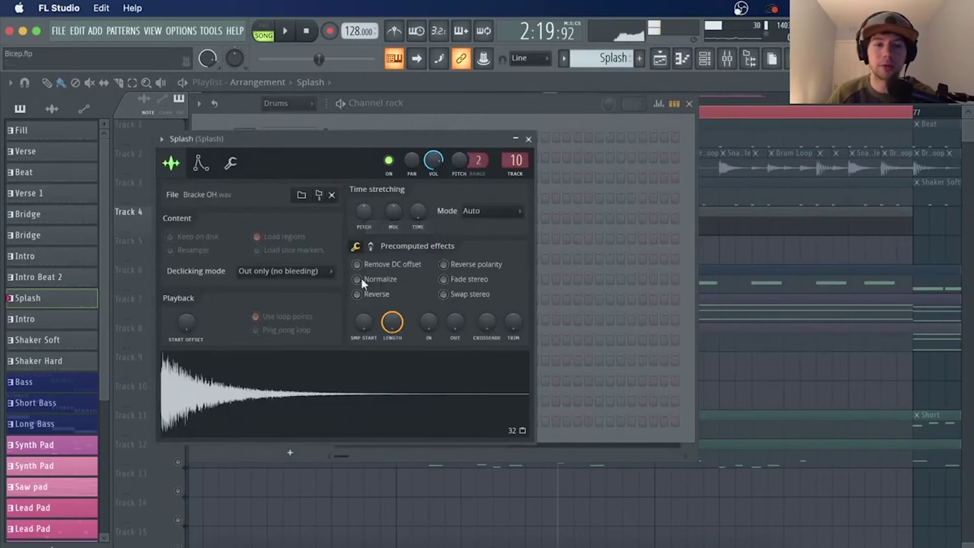
Step: Preview the Clap sample layered in the Splash pattern and return to the playlist
{"action": "left_click", "coordinate": [512, 104]}
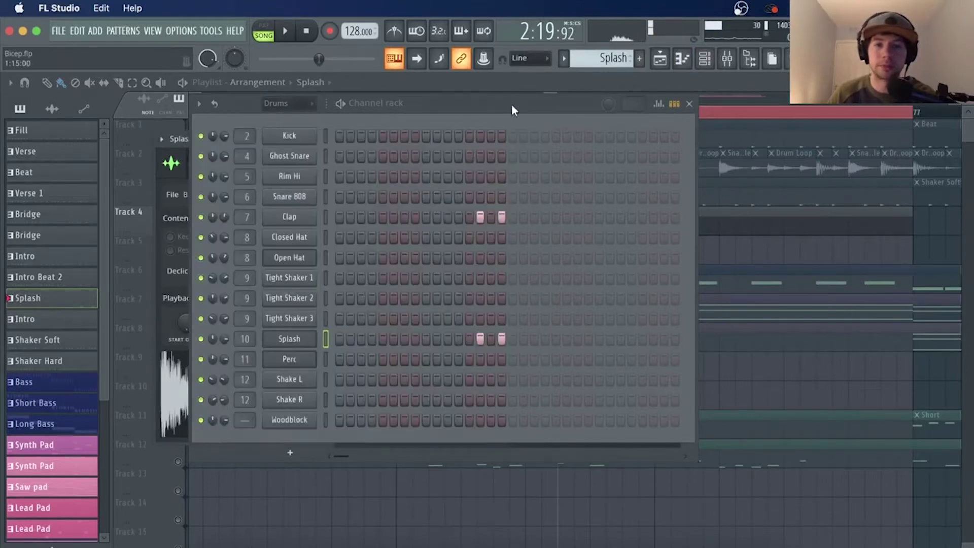
{"action": "left_click", "coordinate": [298, 218]}
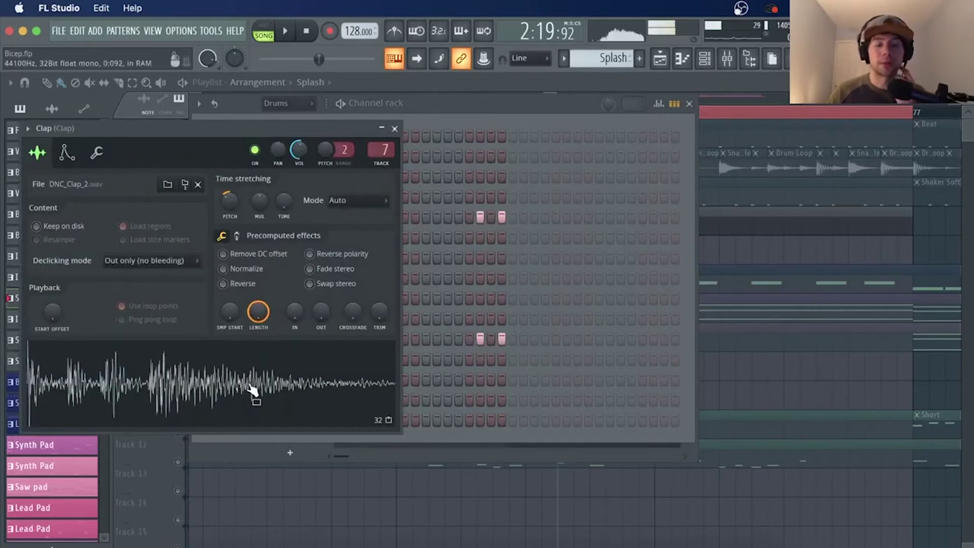
{"action": "right_click", "coordinate": [711, 258]}
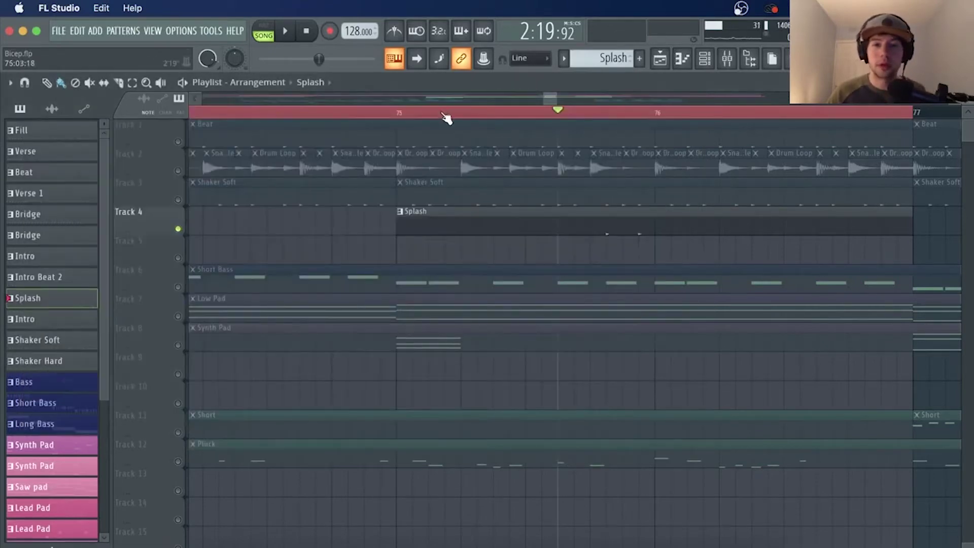
Step: Solo Track 2 and play its sliced drum loop from bar 73
{"action": "scroll", "coordinate": [444, 114], "scroll_direction": "down", "scroll_amount": 4}
{"action": "scroll", "coordinate": [445, 113], "scroll_direction": "down", "scroll_amount": 2}
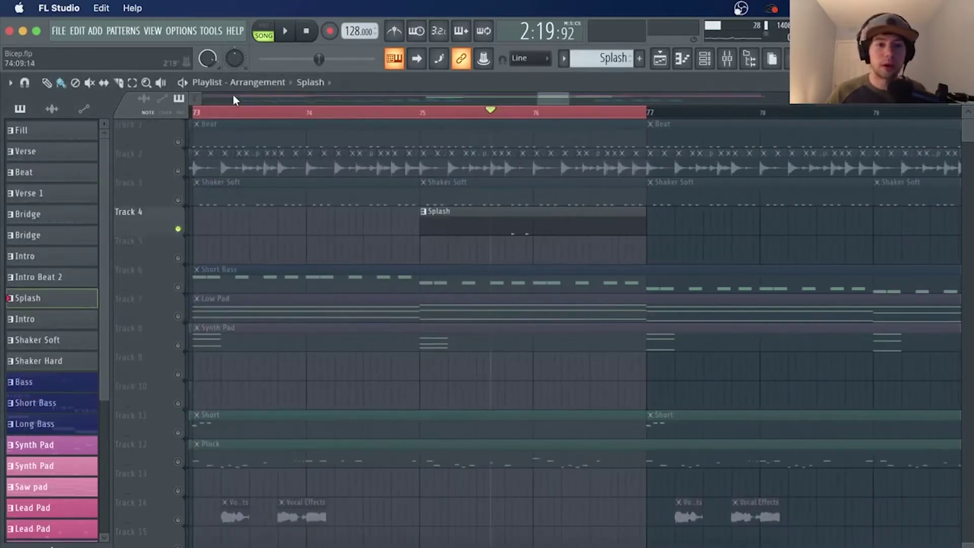
{"action": "left_click", "coordinate": [202, 115]}
{"action": "right_click", "coordinate": [179, 171]}
{"action": "key", "text": "space"}
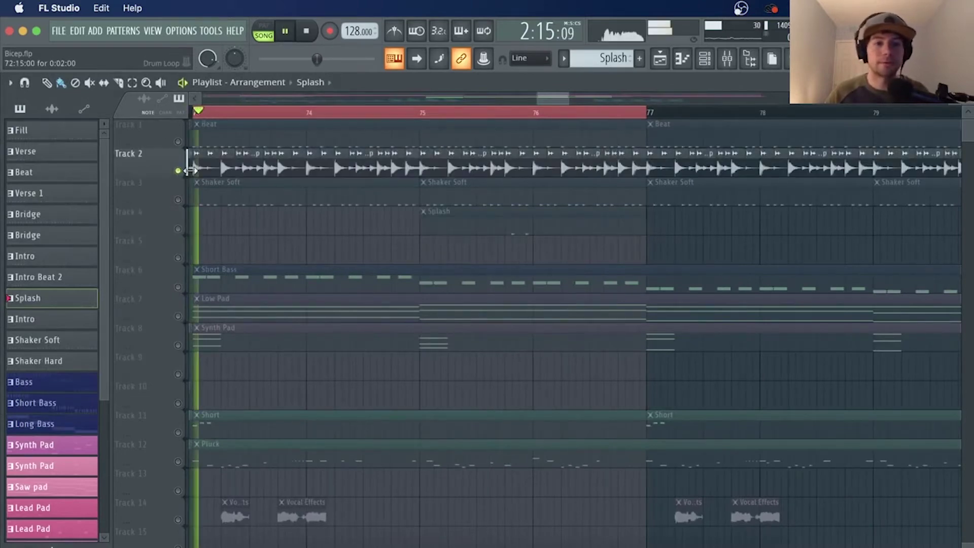
Step: Open the Drum Loop Original sample from the channel rack's audio channels, preview it and return to the playlist
{"action": "double_click", "coordinate": [397, 167]}
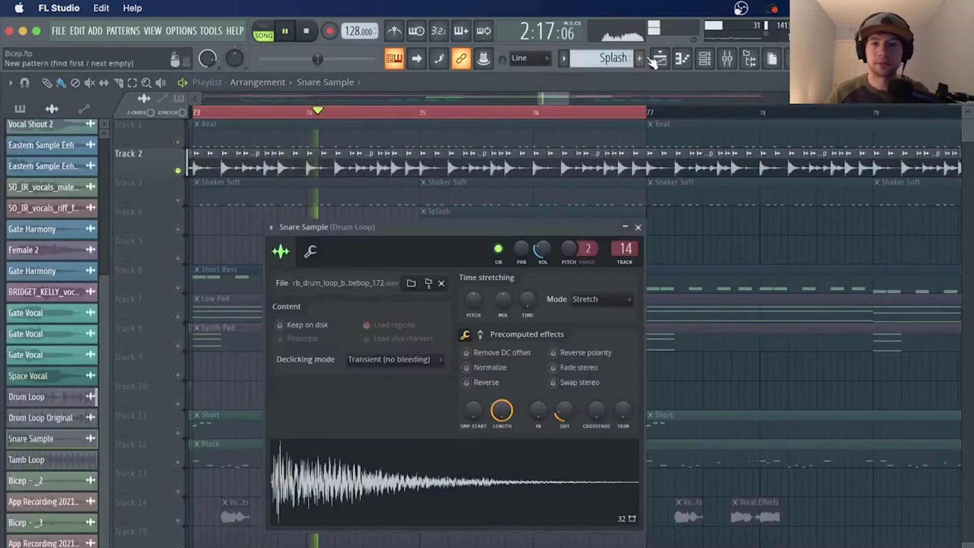
{"action": "left_click", "coordinate": [660, 58]}
{"action": "left_click", "coordinate": [704, 60]}
{"action": "key", "text": "space"}
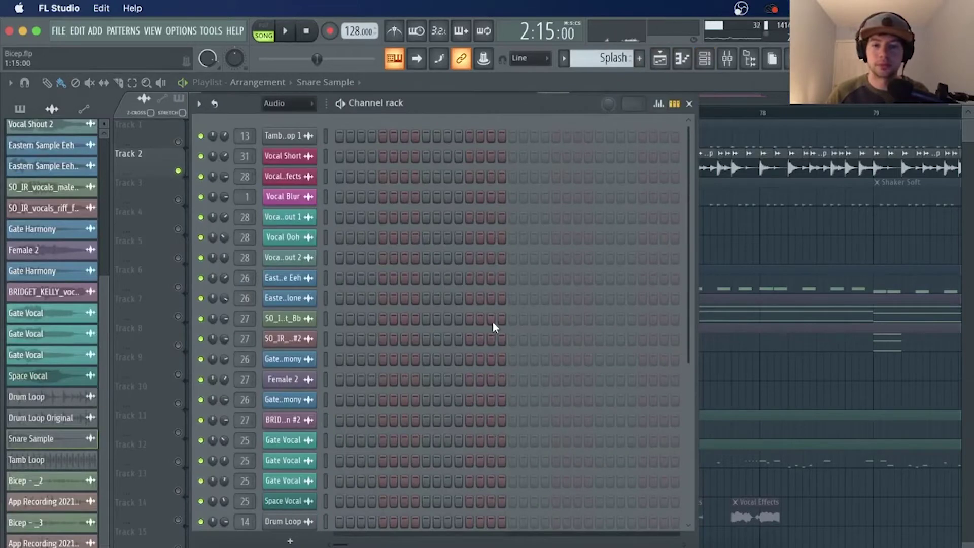
{"action": "scroll", "coordinate": [492, 323], "scroll_direction": "down", "scroll_amount": 4}
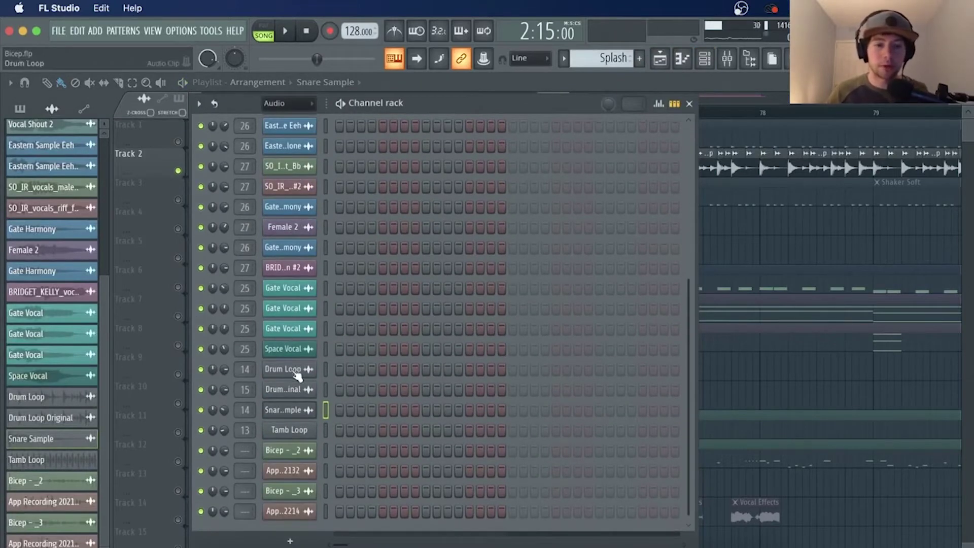
{"action": "left_click", "coordinate": [282, 390]}
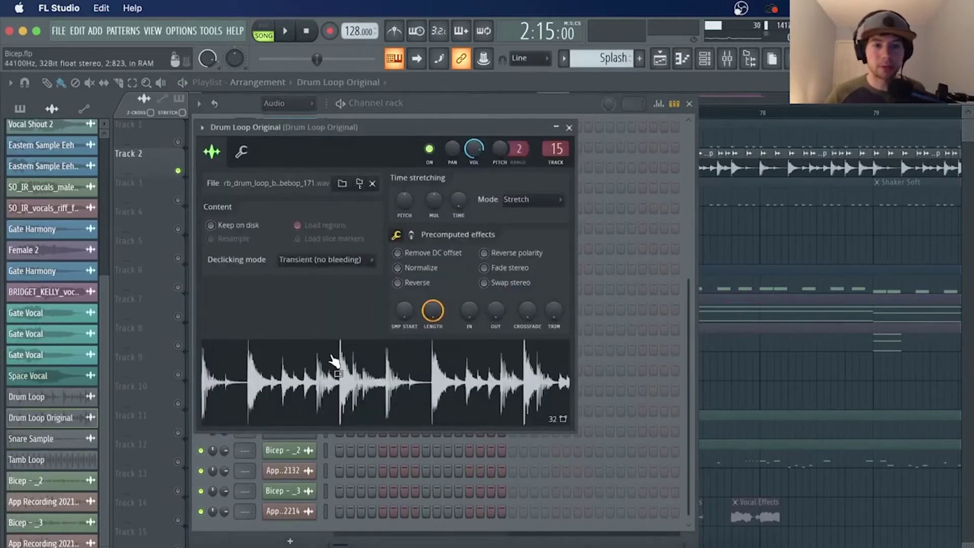
{"action": "left_click", "coordinate": [334, 361]}
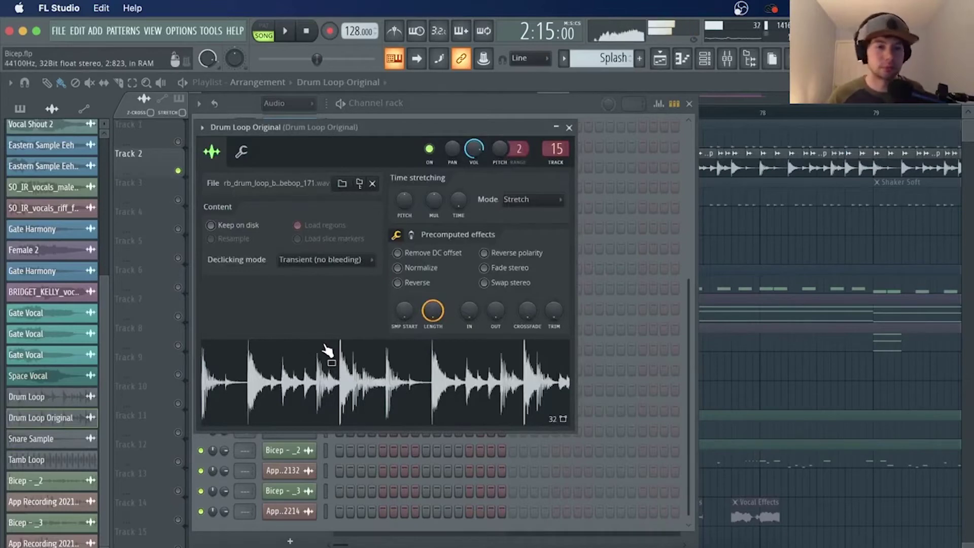
{"action": "left_click", "coordinate": [307, 33]}
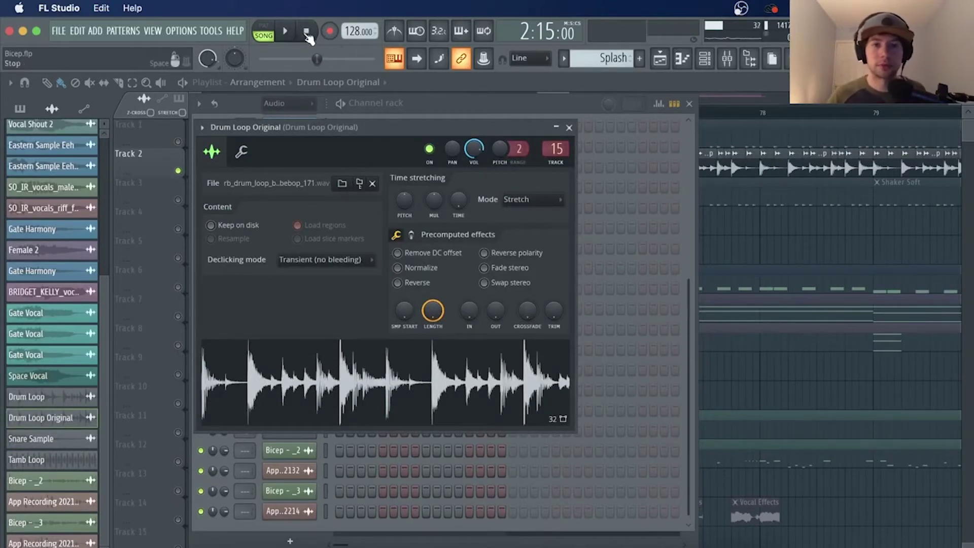
{"action": "left_click", "coordinate": [568, 127]}
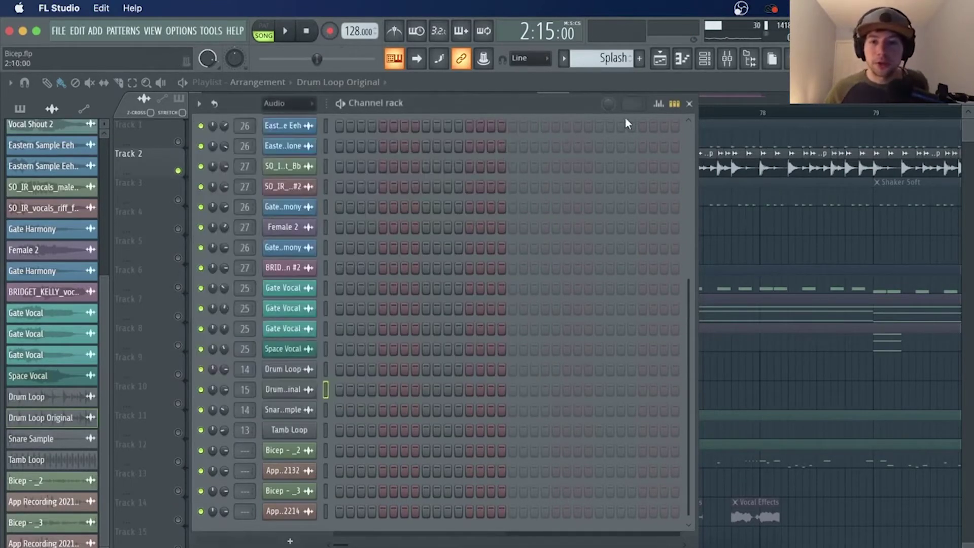
{"action": "left_click", "coordinate": [689, 104]}
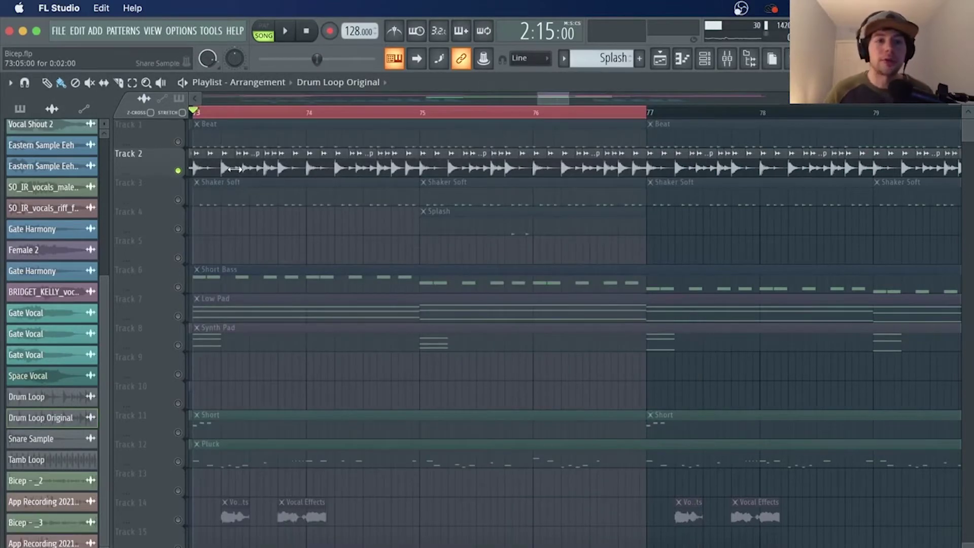
Step: Place a copy of the Drum Loop clip on Track 5 at bar 73, lengthened to just past bar 75
{"action": "left_click", "coordinate": [197, 170]}
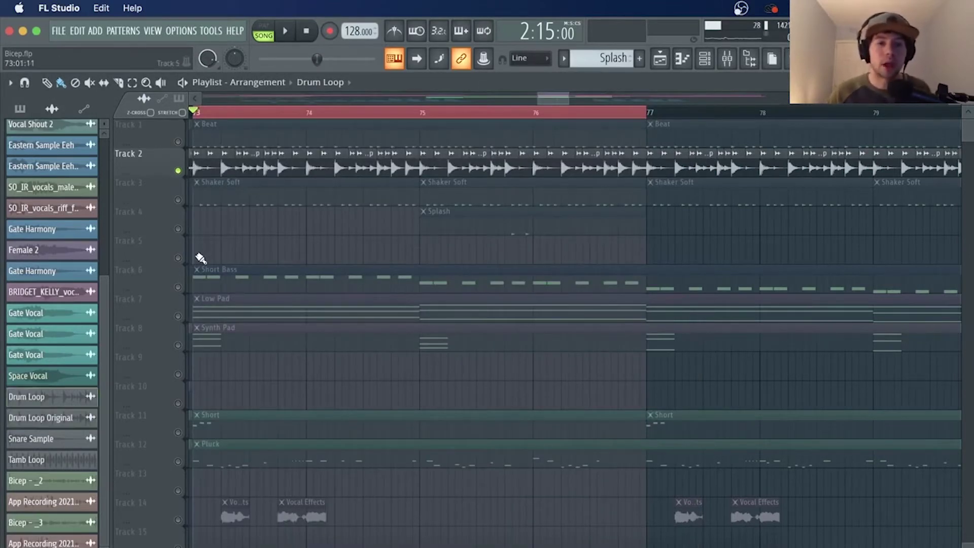
{"action": "left_click", "coordinate": [199, 250]}
{"action": "left_click_drag", "start_coordinate": [205, 250], "coordinate": [408, 244]}
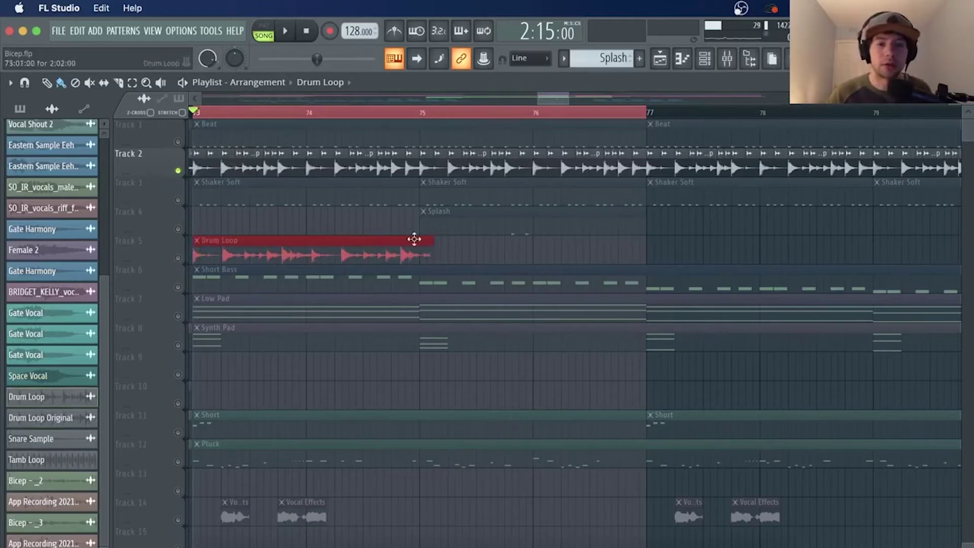
Step: Solo Track 5 and play the full Drum Loop clip from bar 73
{"action": "right_click", "coordinate": [178, 258]}
{"action": "left_click", "coordinate": [285, 32]}
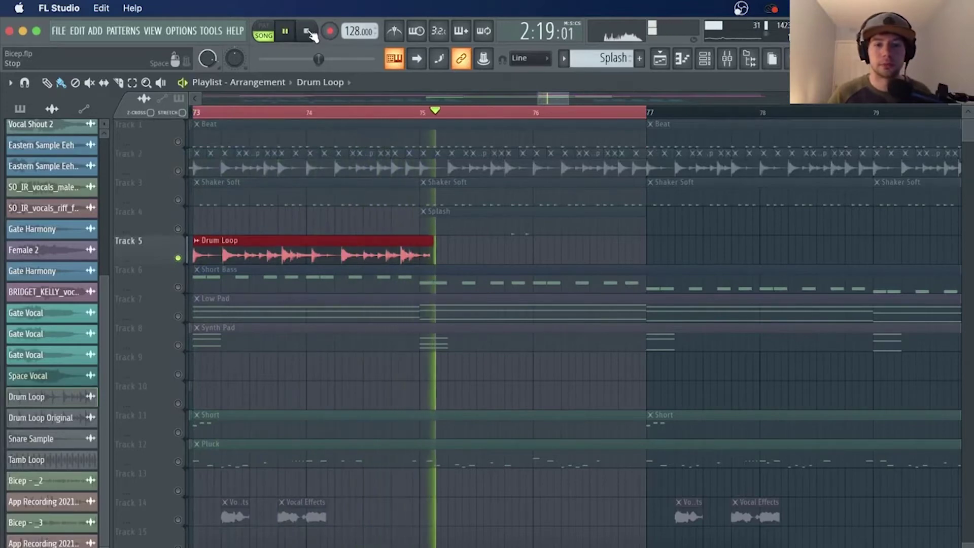
{"action": "left_click", "coordinate": [308, 32]}
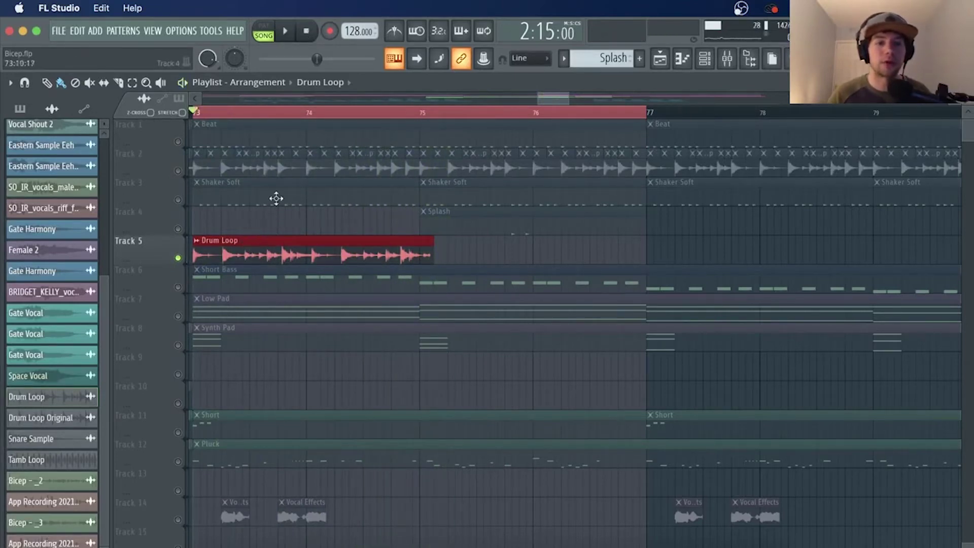
Step: Delete the Drum Loop clip from Track 5
{"action": "scroll", "coordinate": [274, 120], "scroll_direction": "down", "scroll_amount": 1}
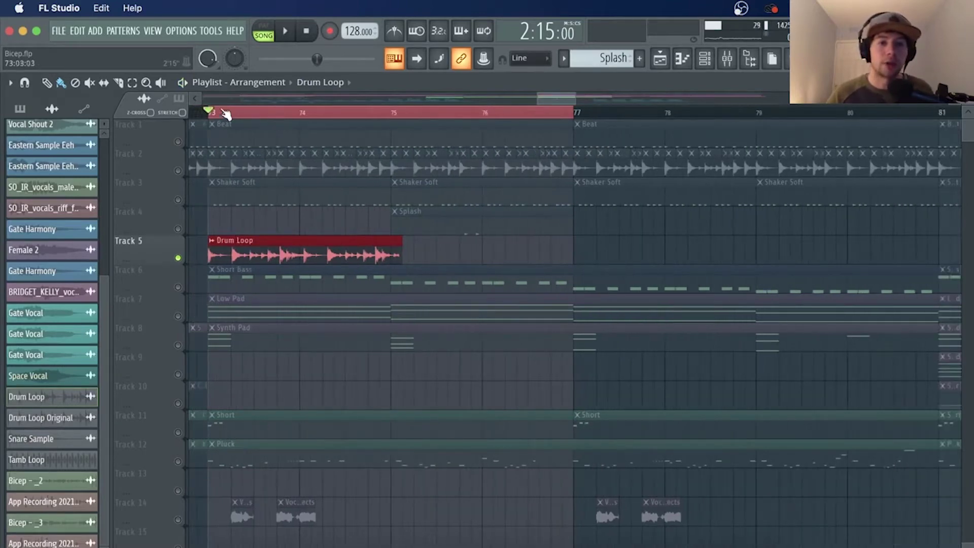
{"action": "scroll", "coordinate": [226, 114], "scroll_direction": "up", "scroll_amount": 1}
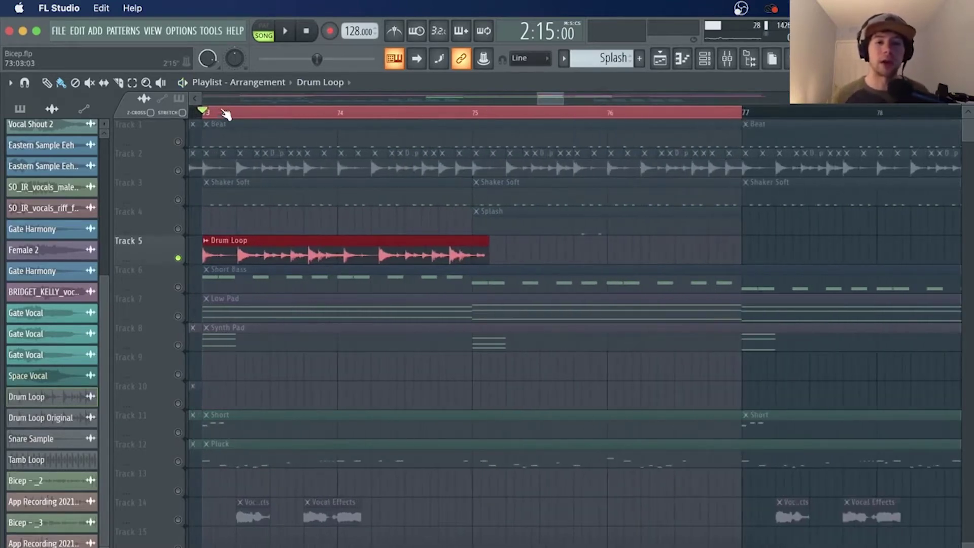
{"action": "right_click", "coordinate": [391, 262]}
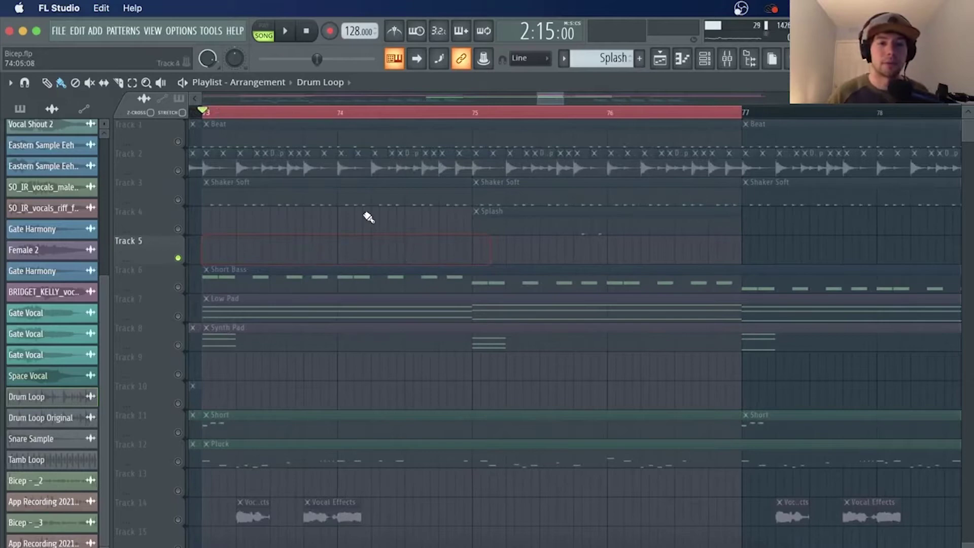
Step: Play only Tracks 1, 3 and 4 from bar 73, bringing in Track 2 during playback, and stop
{"action": "right_click", "coordinate": [179, 141]}
{"action": "left_click", "coordinate": [178, 200]}
{"action": "left_click", "coordinate": [178, 229]}
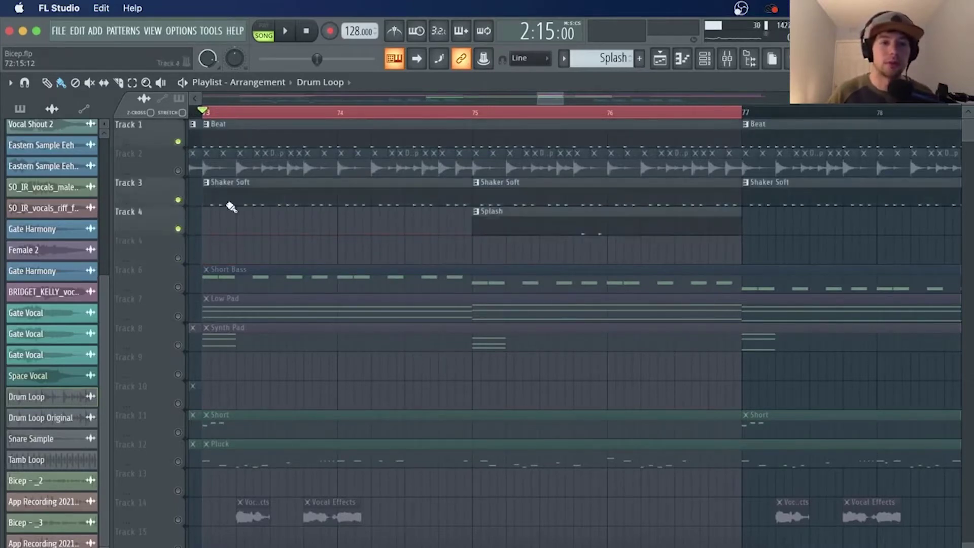
{"action": "key", "text": "space"}
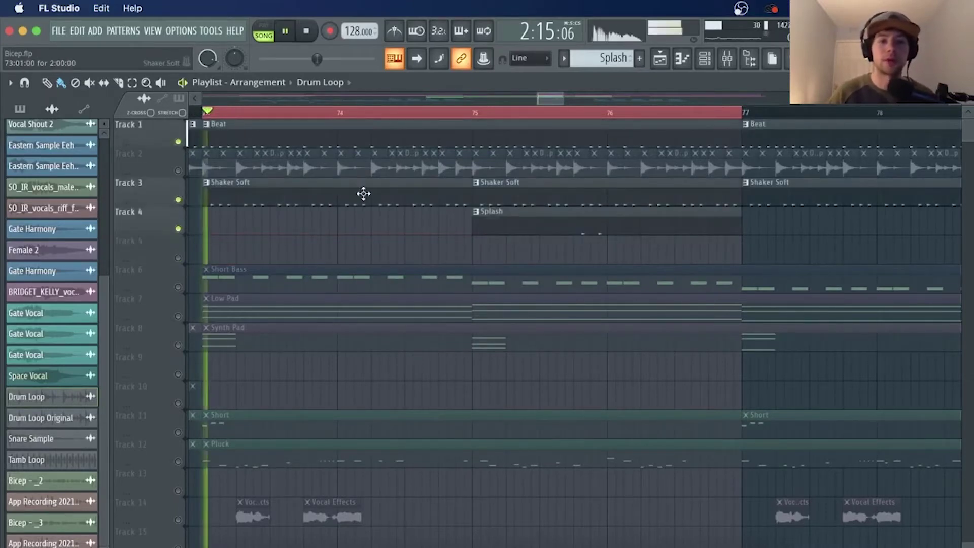
{"action": "left_click", "coordinate": [180, 171]}
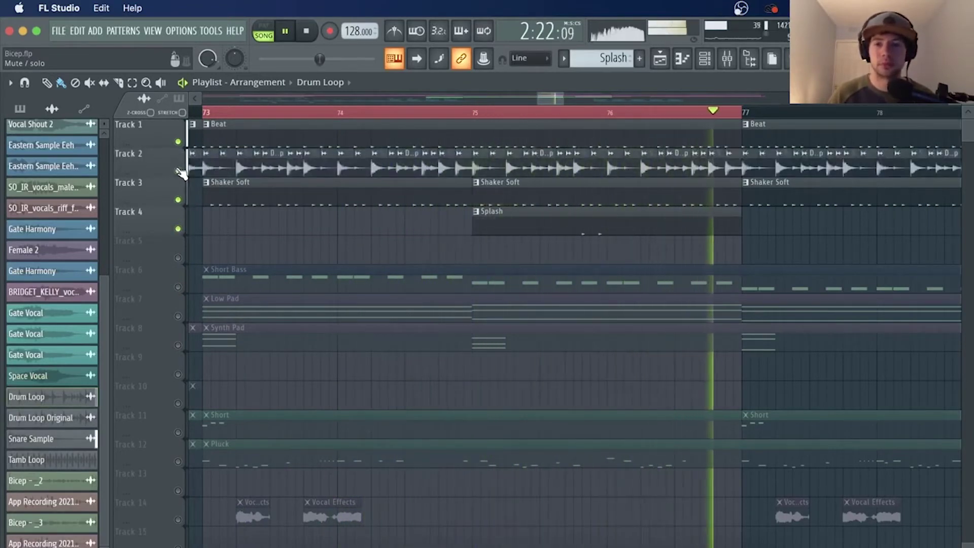
{"action": "key", "text": "space"}
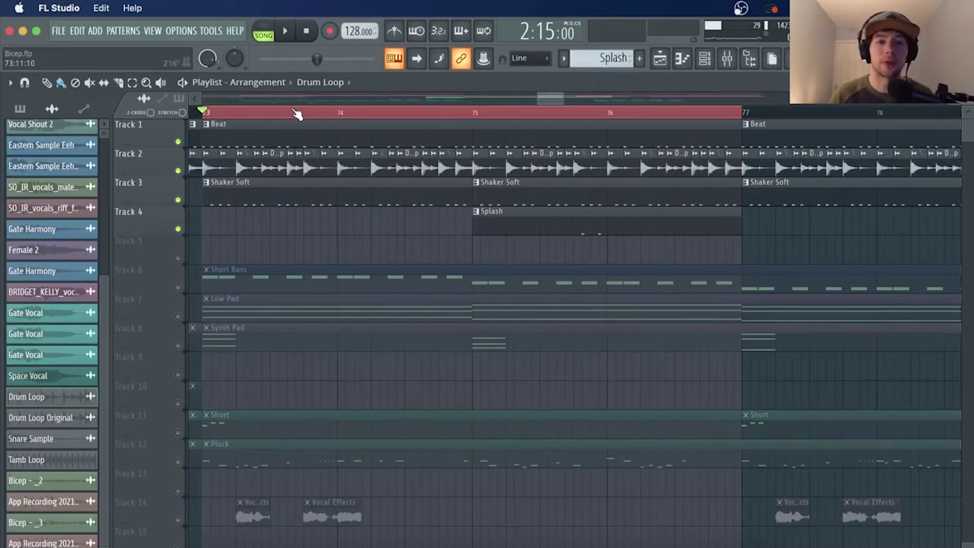
Step: Examine the Fruity parametric EQ 2 curve on the mixer's Lo Kick channel and close the plugin
{"action": "left_click", "coordinate": [728, 58]}
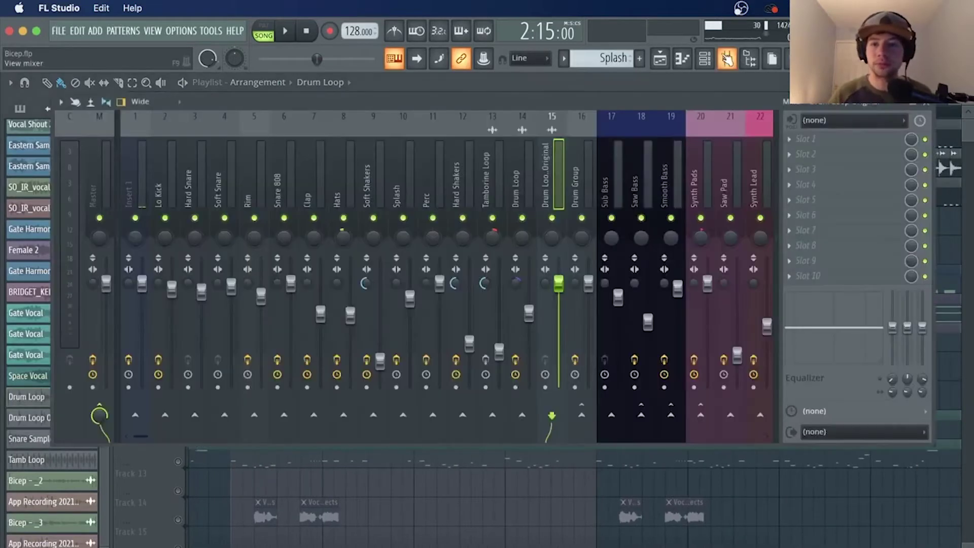
{"action": "left_click", "coordinate": [163, 175]}
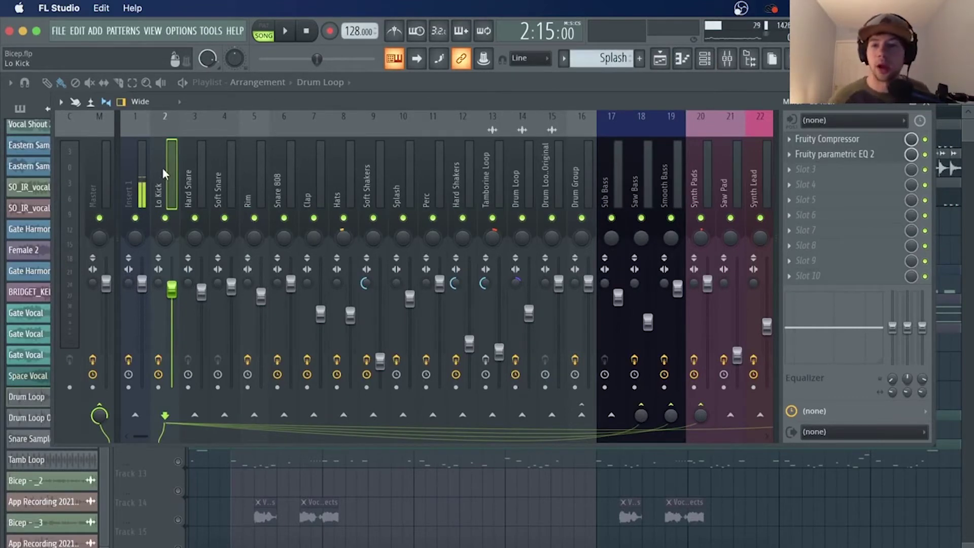
{"action": "left_click", "coordinate": [835, 154]}
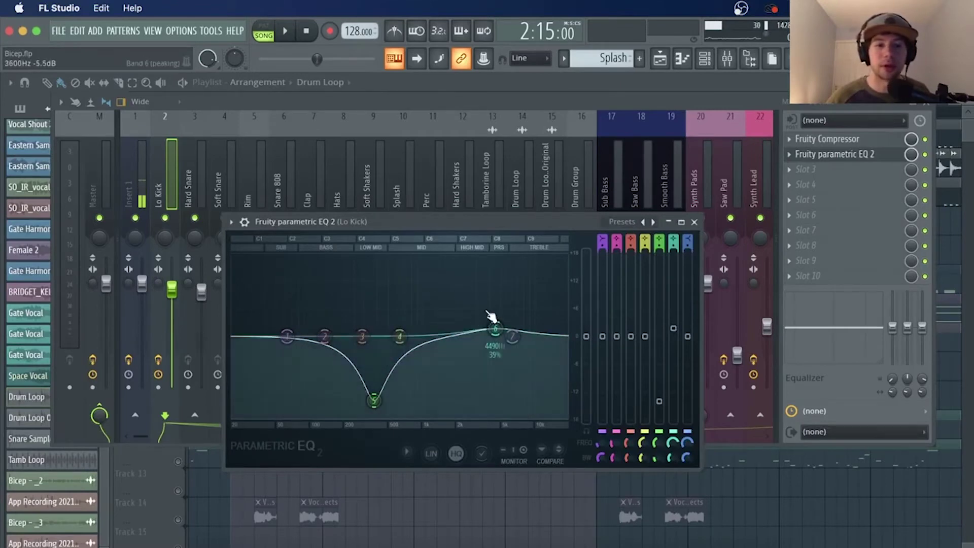
{"action": "left_click", "coordinate": [694, 222]}
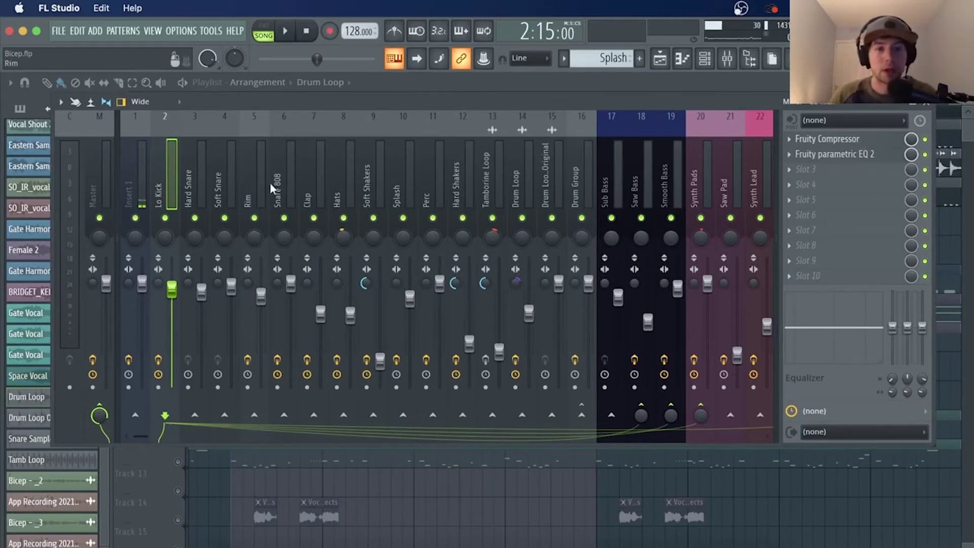
Step: Check the effect slots of the mixer channels from Rim through Clap
{"action": "left_click", "coordinate": [250, 184]}
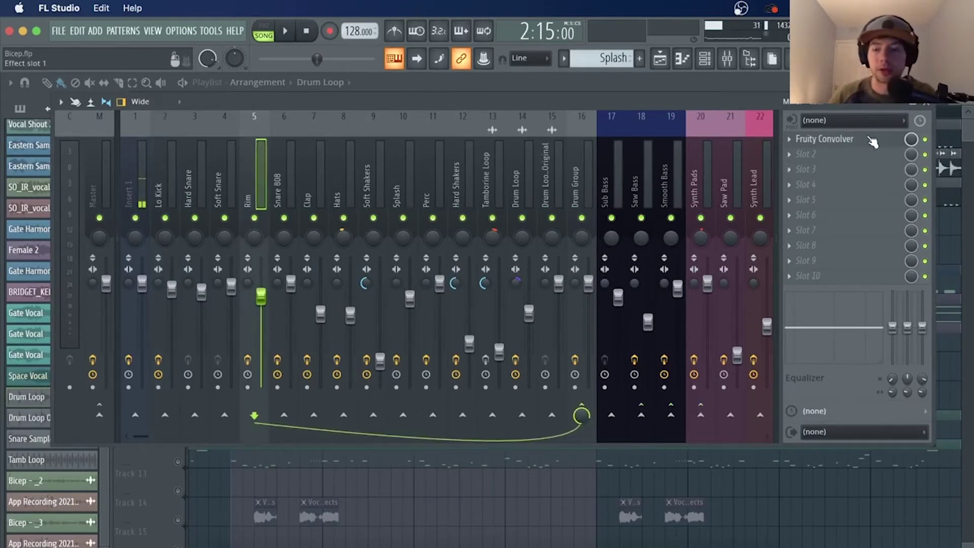
{"action": "key", "text": "Right"}
{"action": "key", "text": "Right"}
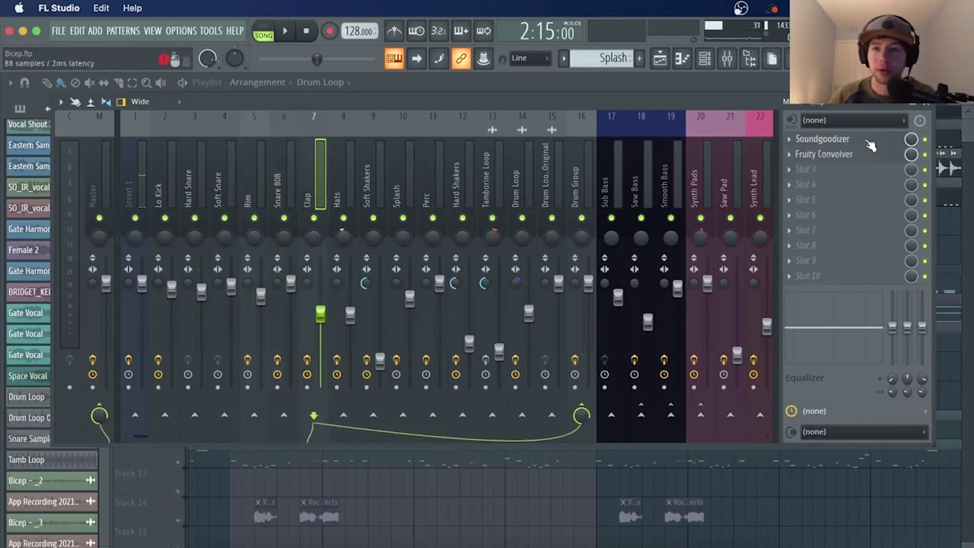
Step: Solo the Clap mixer channel, play it from bar 73, stop playback and remove the solo
{"action": "right_click", "coordinate": [314, 219]}
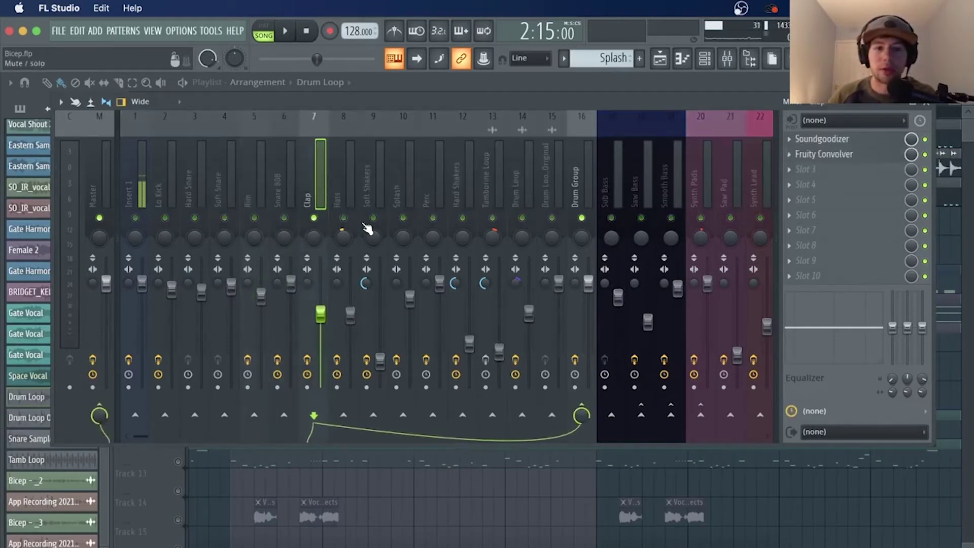
{"action": "key", "text": "space"}
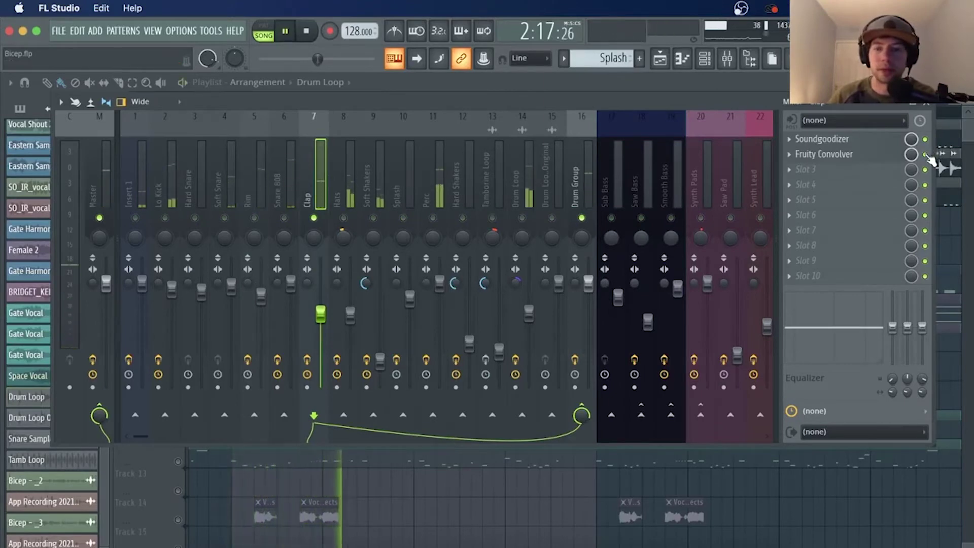
{"action": "key", "text": "space"}
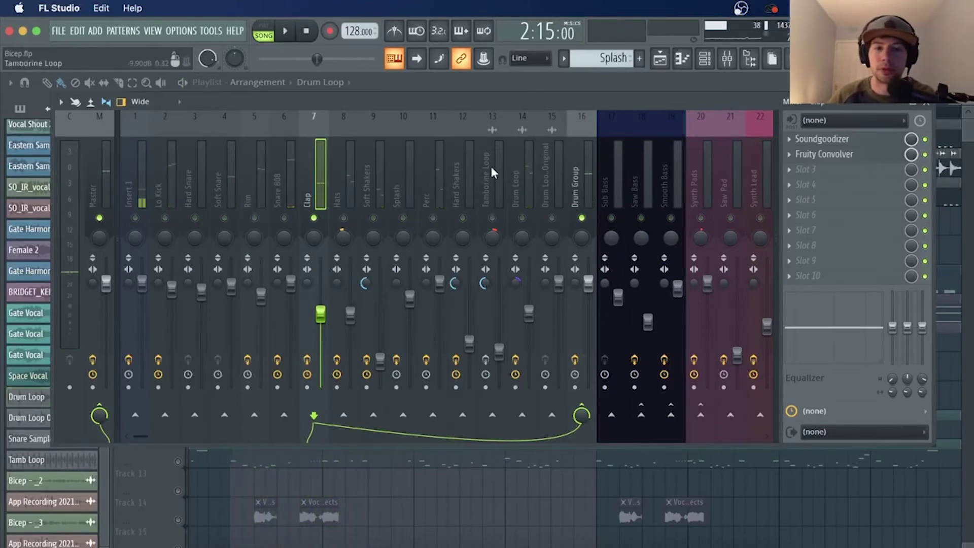
{"action": "right_click", "coordinate": [315, 218]}
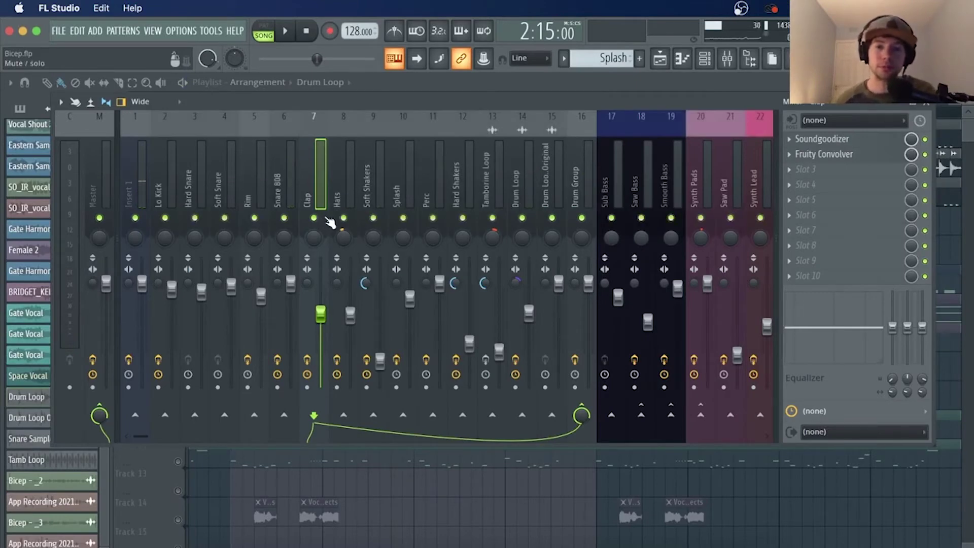
Step: Close the mixer and re-enable all playlist tracks
{"action": "left_click", "coordinate": [929, 109]}
{"action": "scroll", "coordinate": [268, 118], "scroll_direction": "down", "scroll_amount": 4}
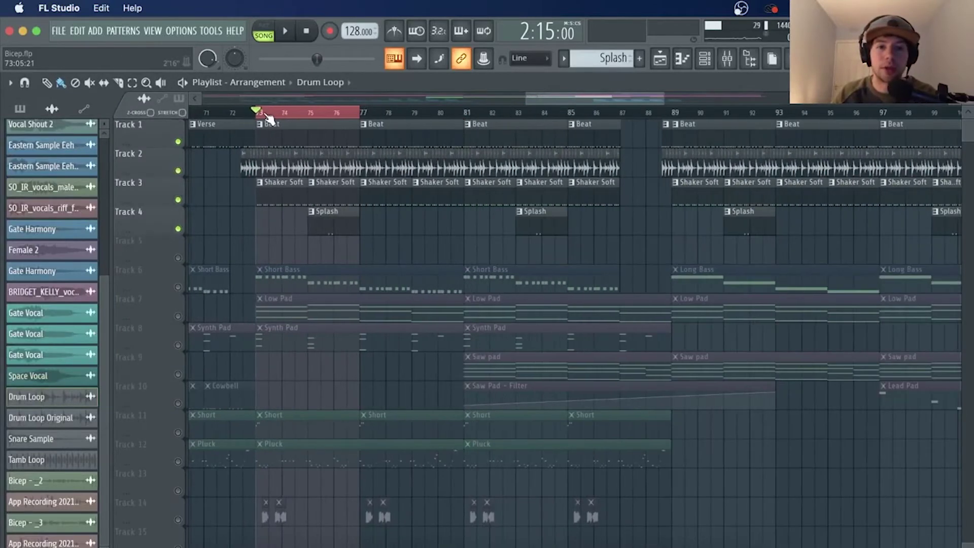
{"action": "right_click", "coordinate": [178, 142]}
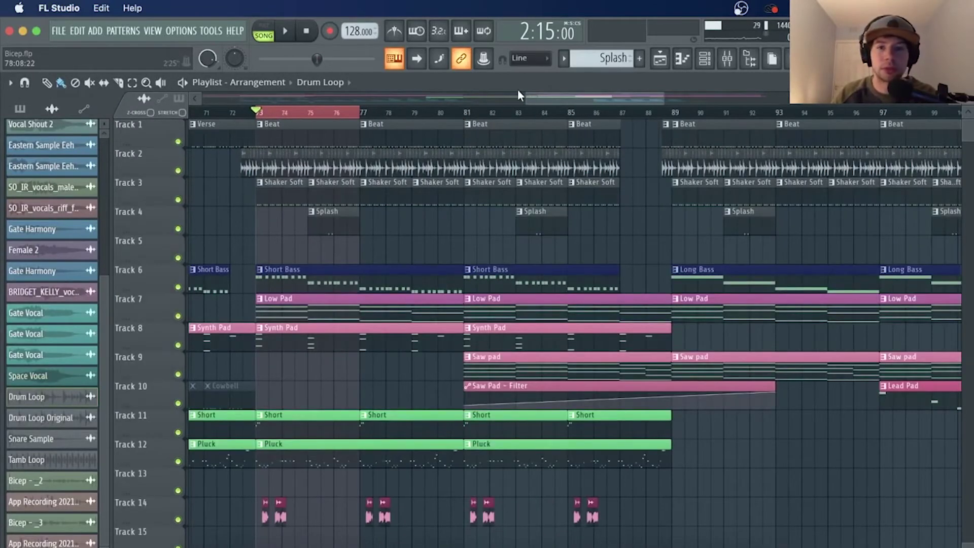
Step: Set the playback position to bar 49 and solo Track 6 with the bass patterns
{"action": "left_click_drag", "start_coordinate": [518, 94], "coordinate": [437, 92]}
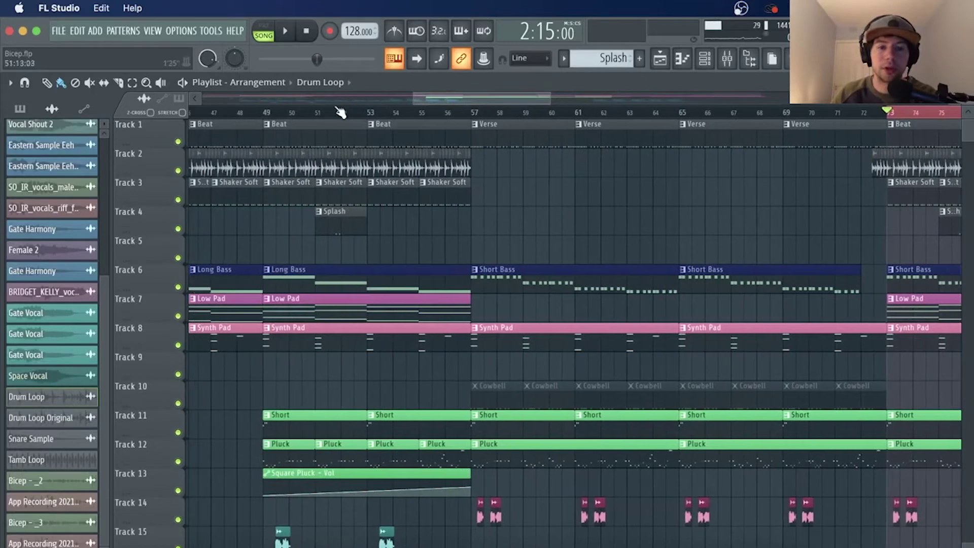
{"action": "left_click", "coordinate": [263, 113]}
{"action": "right_click", "coordinate": [179, 287]}
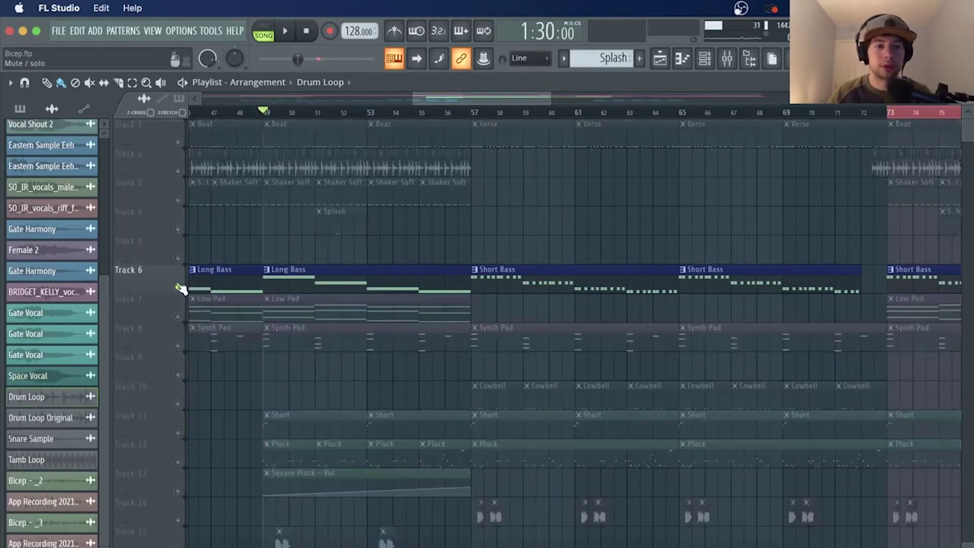
Step: Play the soloed bass track from bar 49, stop playback and make Long Bass the current pattern in the playlist
{"action": "key", "text": "space"}
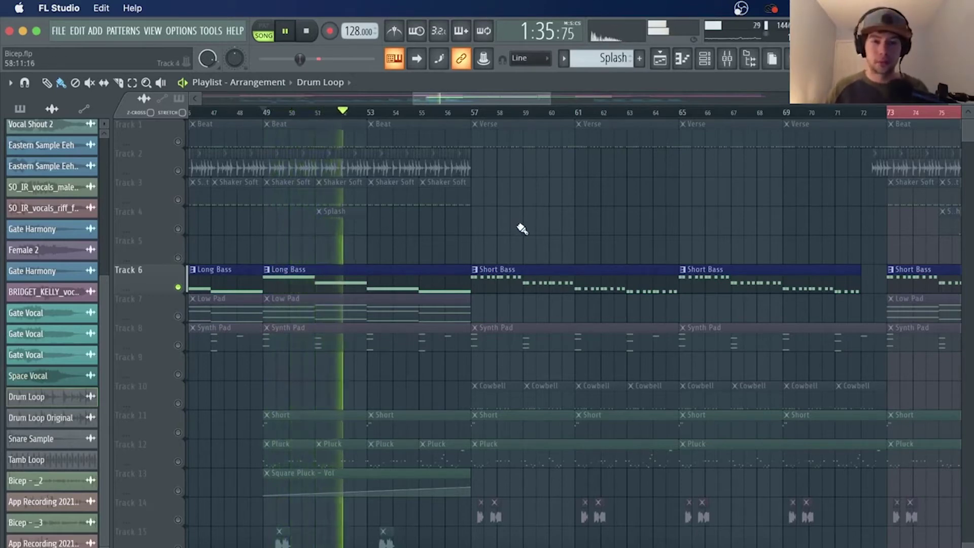
{"action": "key", "text": "space"}
{"action": "double_click", "coordinate": [320, 279]}
{"action": "left_click", "coordinate": [660, 58]}
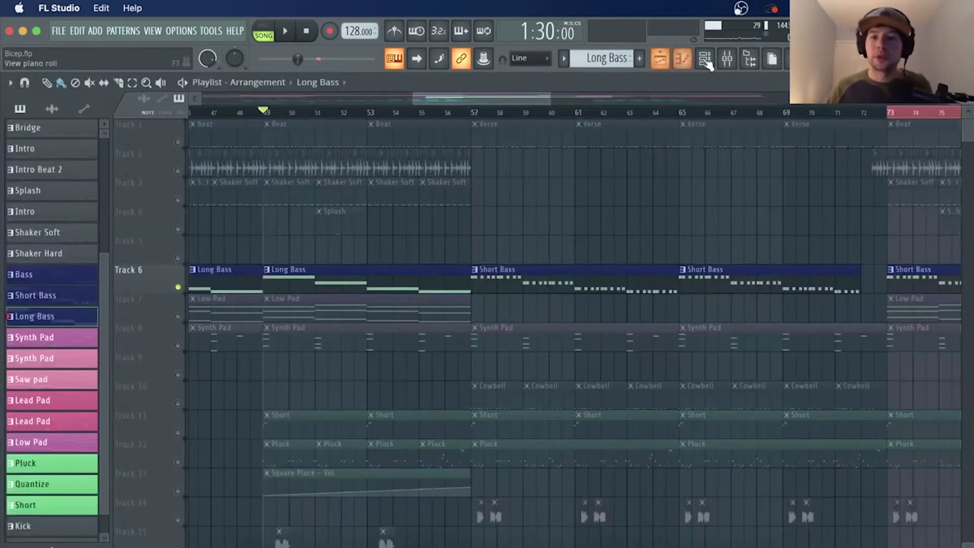
Step: Review the Smooth Bass channel's volume envelope and 3x Osc oscillator settings, and close the instrument
{"action": "left_click", "coordinate": [705, 58]}
{"action": "left_click", "coordinate": [293, 178]}
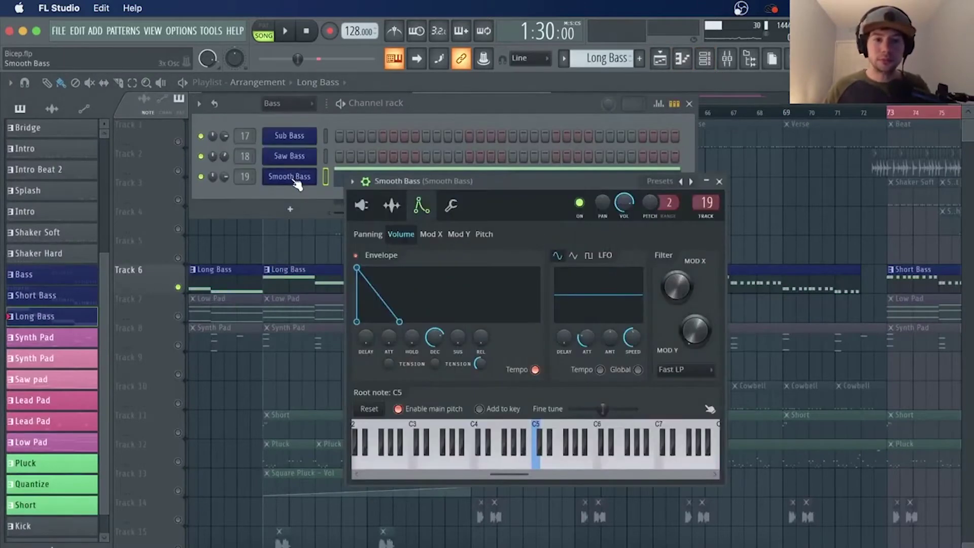
{"action": "left_click", "coordinate": [362, 205]}
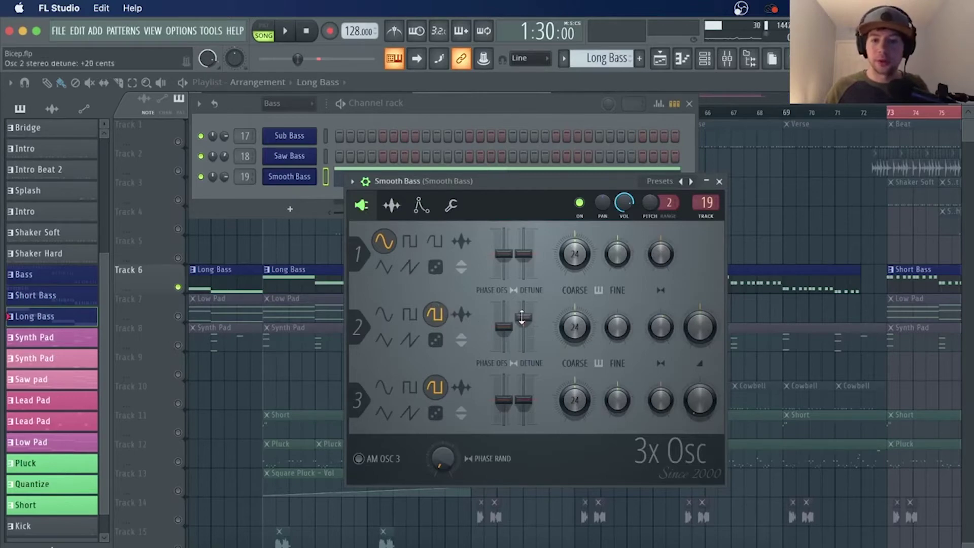
{"action": "left_click", "coordinate": [719, 181]}
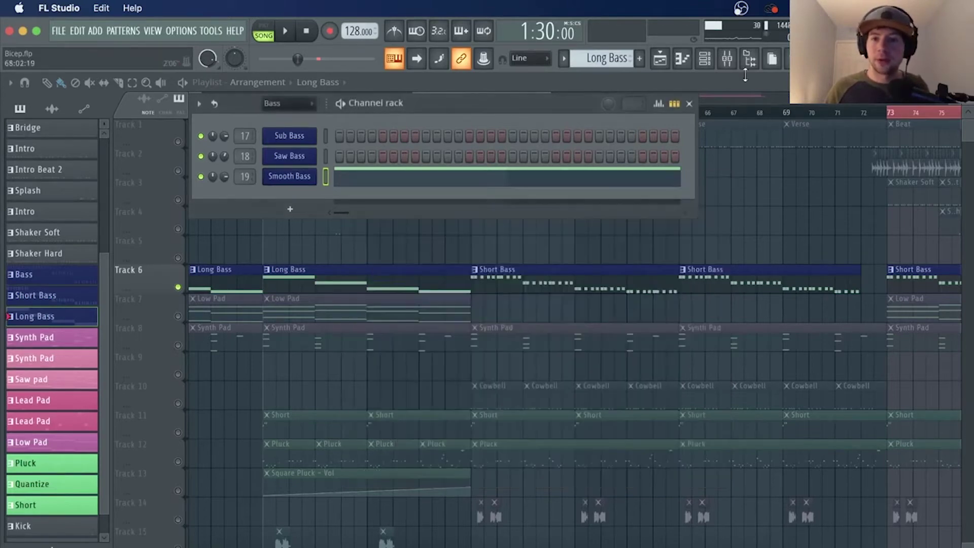
Step: Inspect Fruity parametric EQ 2 and Fruity Limiter on the Smooth Bass mixer channel, and close the mixer and channel rack
{"action": "left_click", "coordinate": [727, 59]}
{"action": "left_click", "coordinate": [822, 155]}
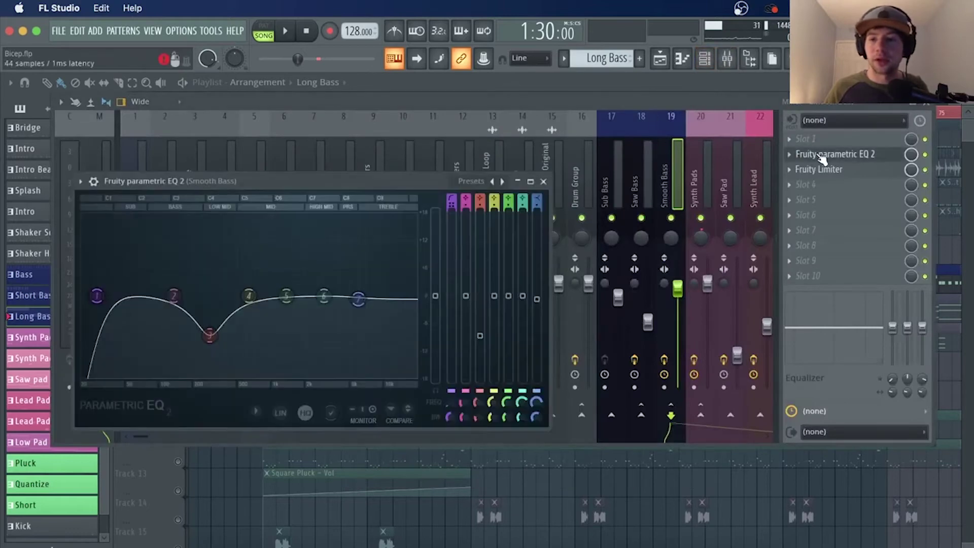
{"action": "left_click", "coordinate": [543, 181]}
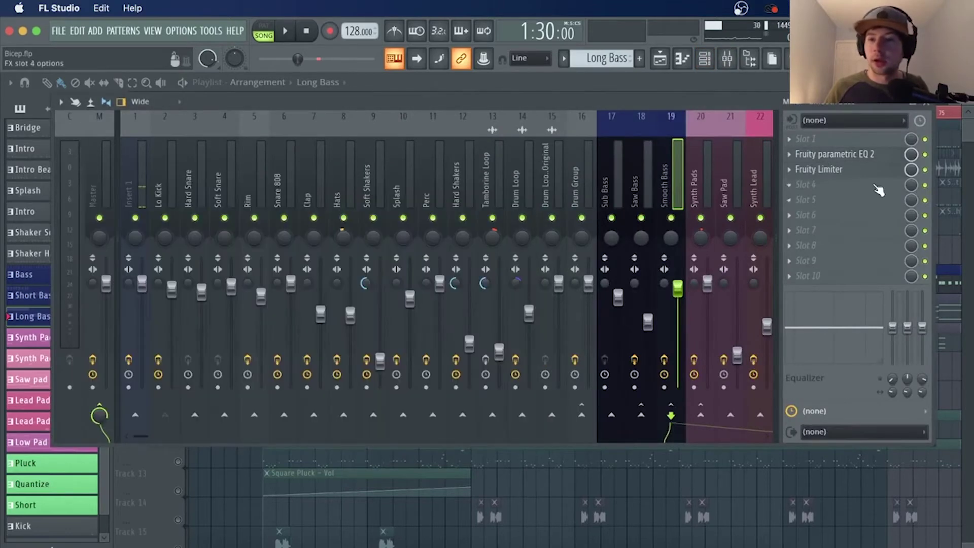
{"action": "left_click", "coordinate": [877, 171]}
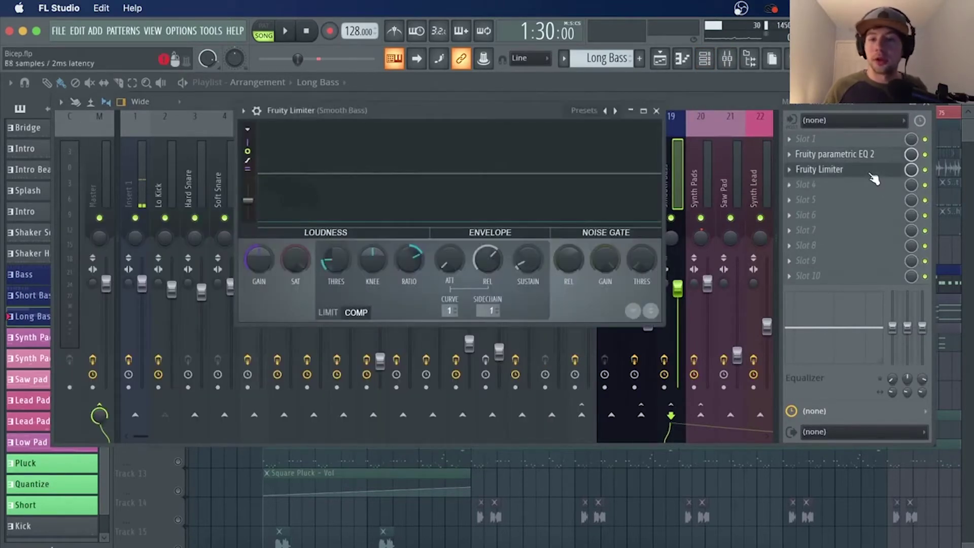
{"action": "left_click", "coordinate": [656, 111]}
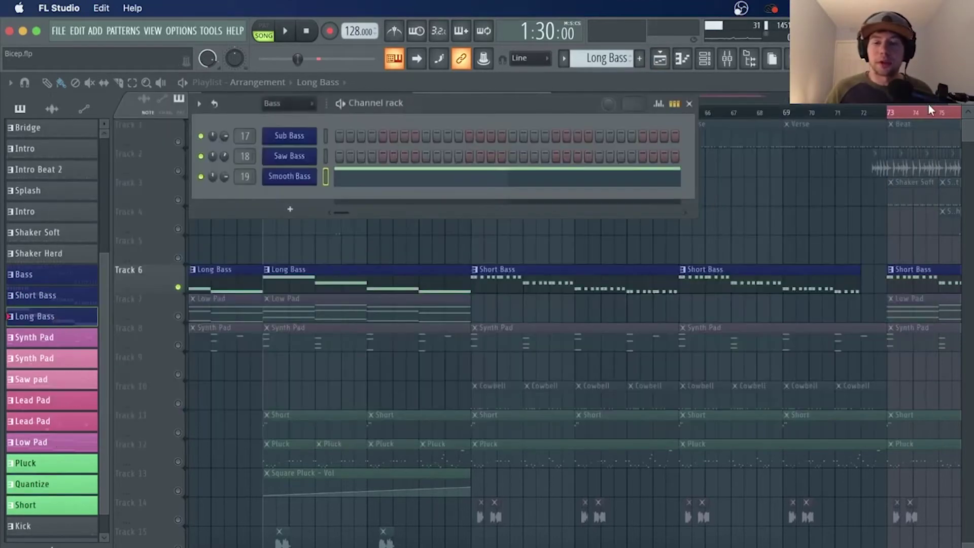
{"action": "left_click", "coordinate": [929, 105]}
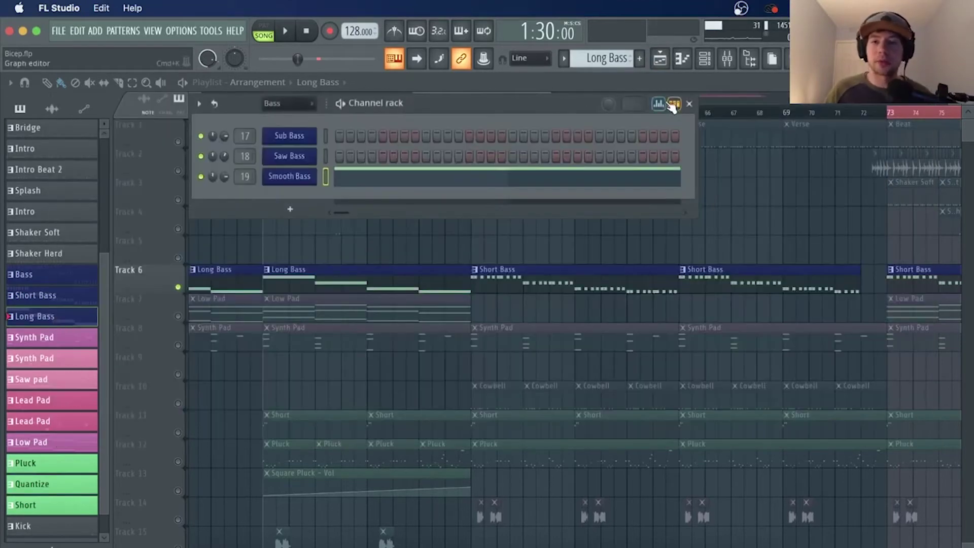
{"action": "left_click", "coordinate": [689, 103]}
Step: Play the bass track from bar 57, show the Short Bass pattern's channels in the channel rack and stop playback
{"action": "scroll", "coordinate": [554, 114], "scroll_direction": "up", "scroll_amount": 2}
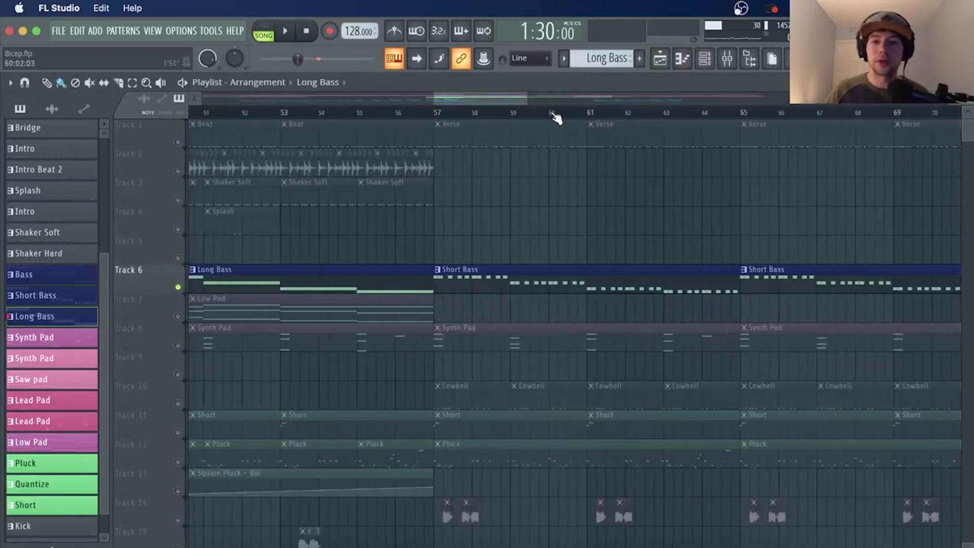
{"action": "left_click", "coordinate": [437, 113]}
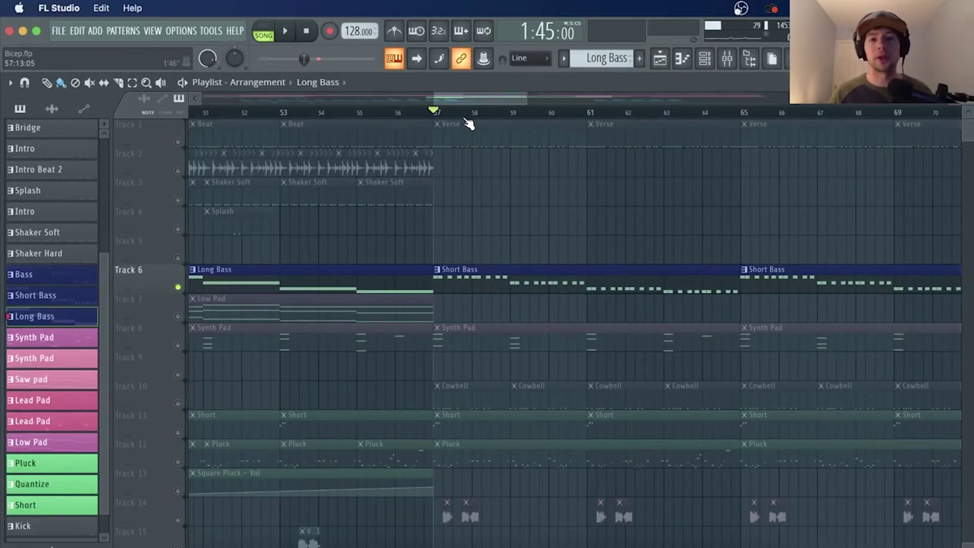
{"action": "left_click", "coordinate": [287, 32]}
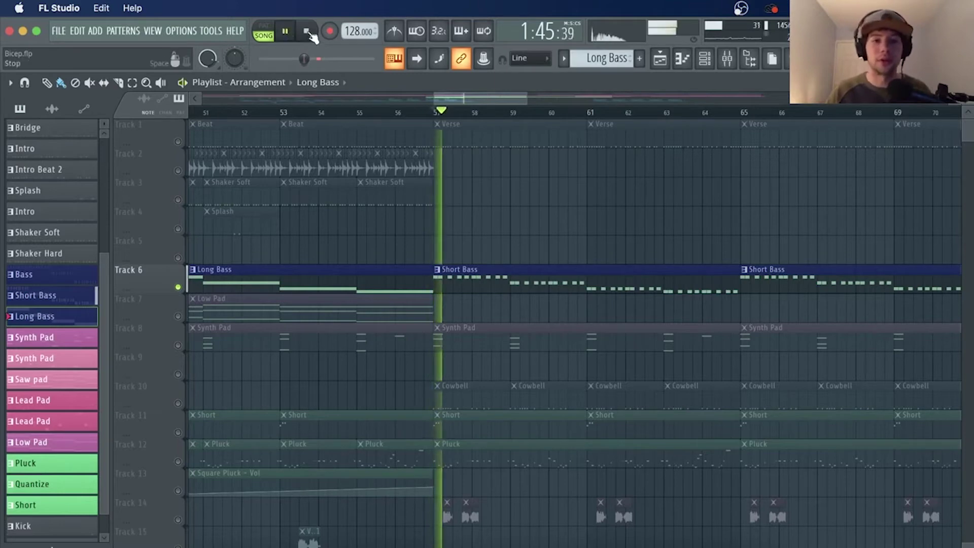
{"action": "double_click", "coordinate": [527, 283]}
{"action": "left_click", "coordinate": [661, 63]}
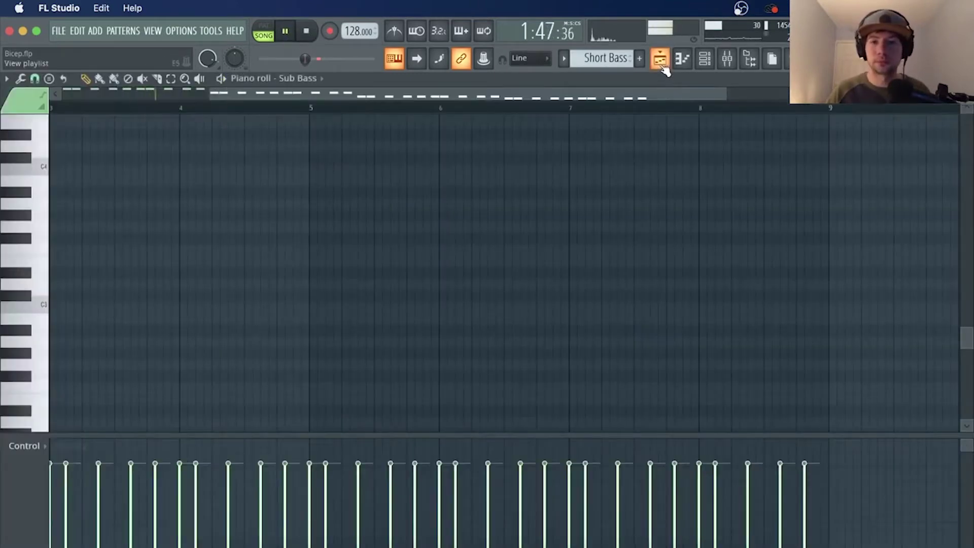
{"action": "left_click", "coordinate": [705, 59]}
{"action": "key", "text": "space"}
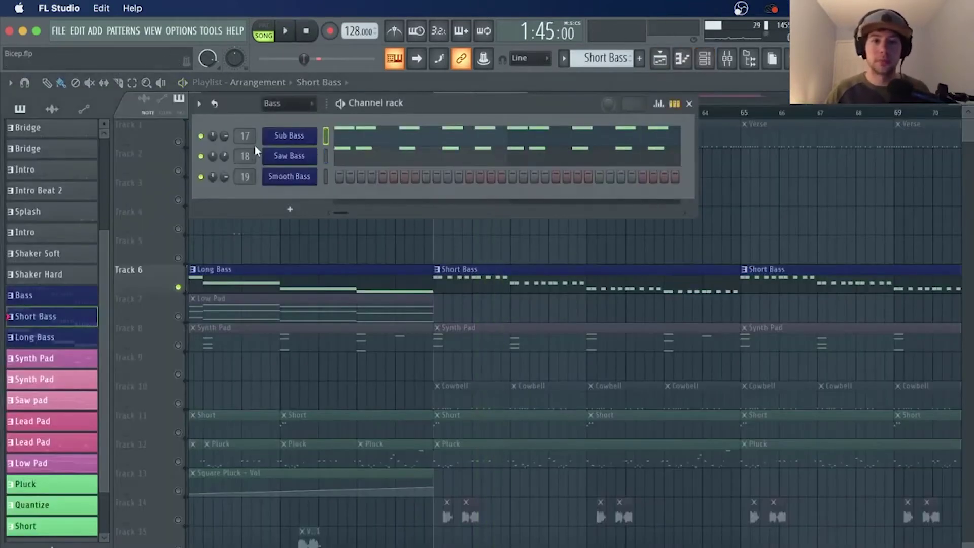
Step: Mute Saw Bass, show the Sub Bass volume envelope and audition the Sub Bass alone from bar 57
{"action": "left_click", "coordinate": [201, 156]}
{"action": "left_click", "coordinate": [297, 143]}
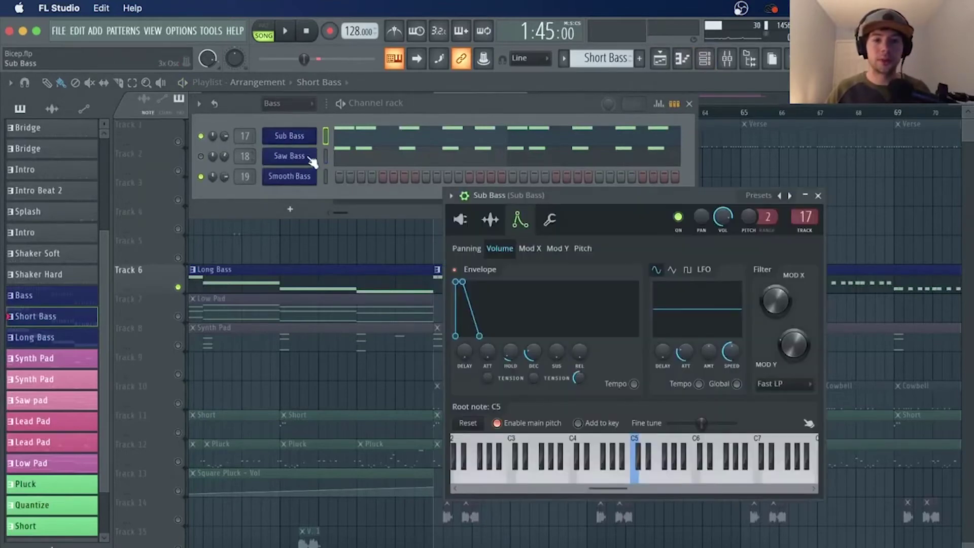
{"action": "key", "text": "space"}
{"action": "key", "text": "space"}
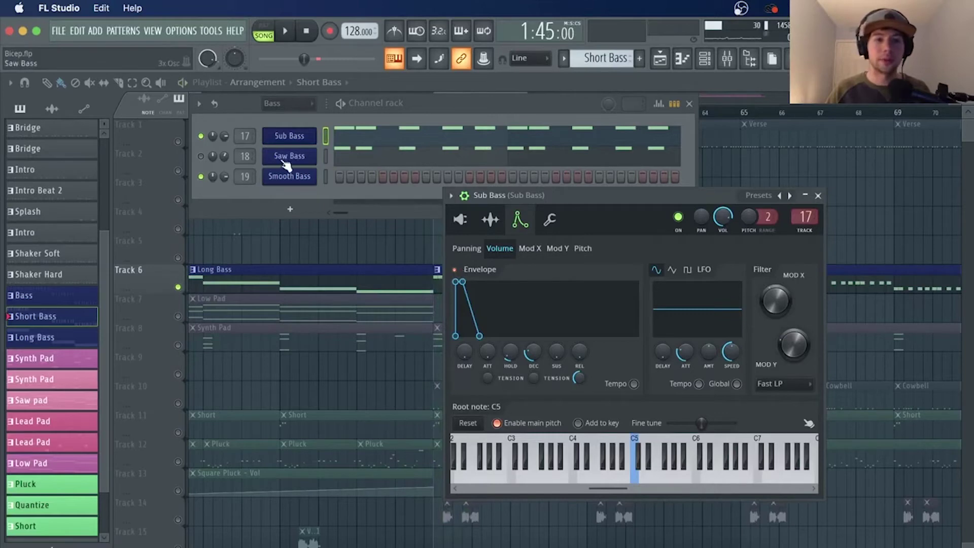
Step: Unmute Saw Bass, mute Sub Bass and audition Saw Bass while switching its Fruity Flanger and Fruity parametric EQ 2 back on in the mixer
{"action": "left_click", "coordinate": [201, 157]}
{"action": "left_click", "coordinate": [201, 136]}
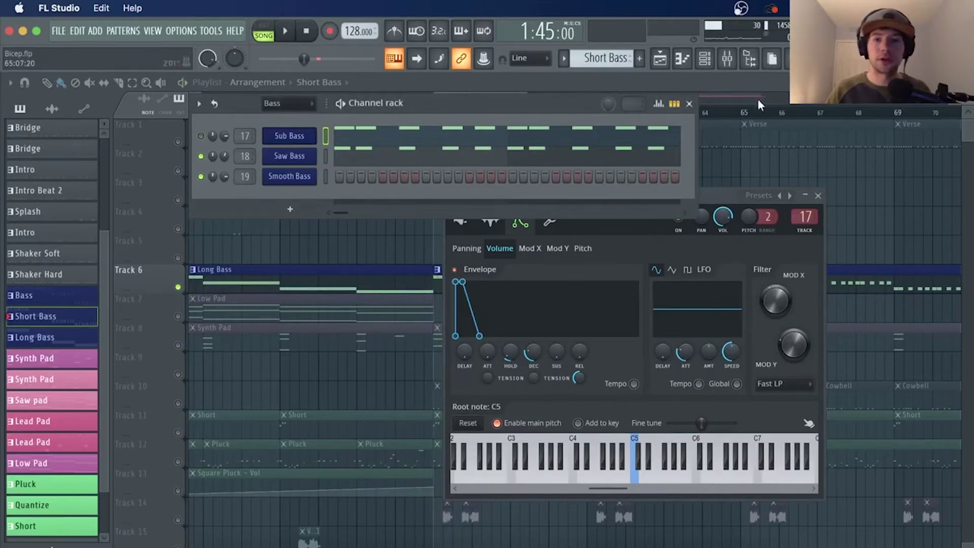
{"action": "left_click", "coordinate": [727, 59]}
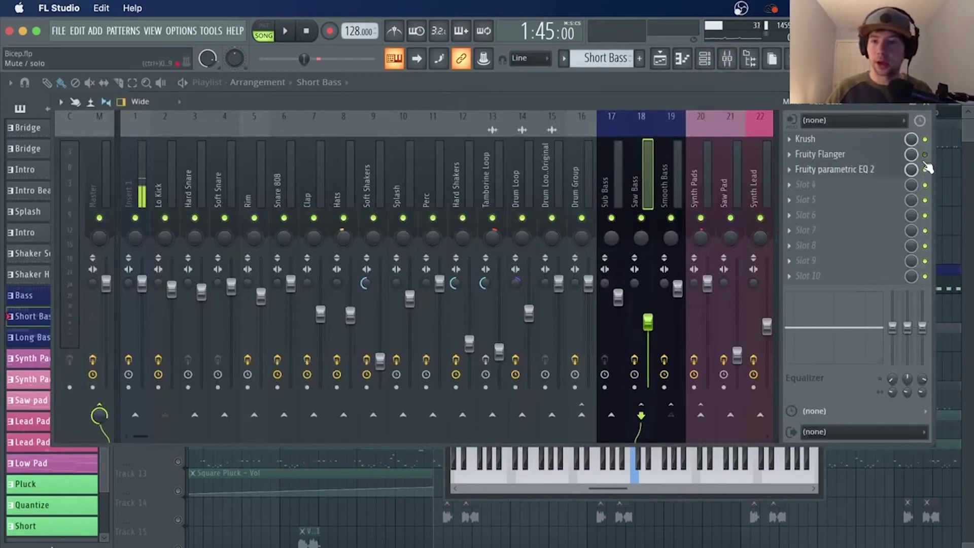
{"action": "key", "text": "space"}
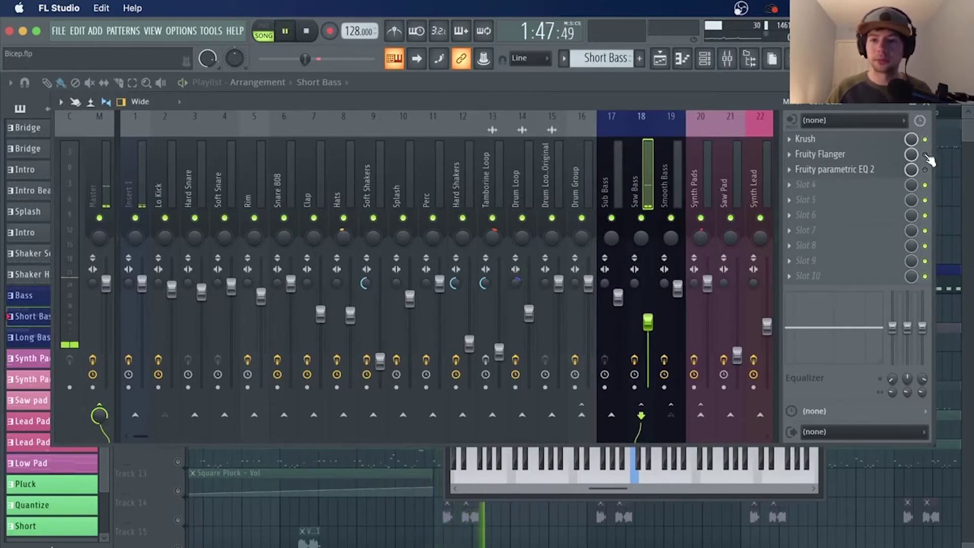
{"action": "key", "text": "space"}
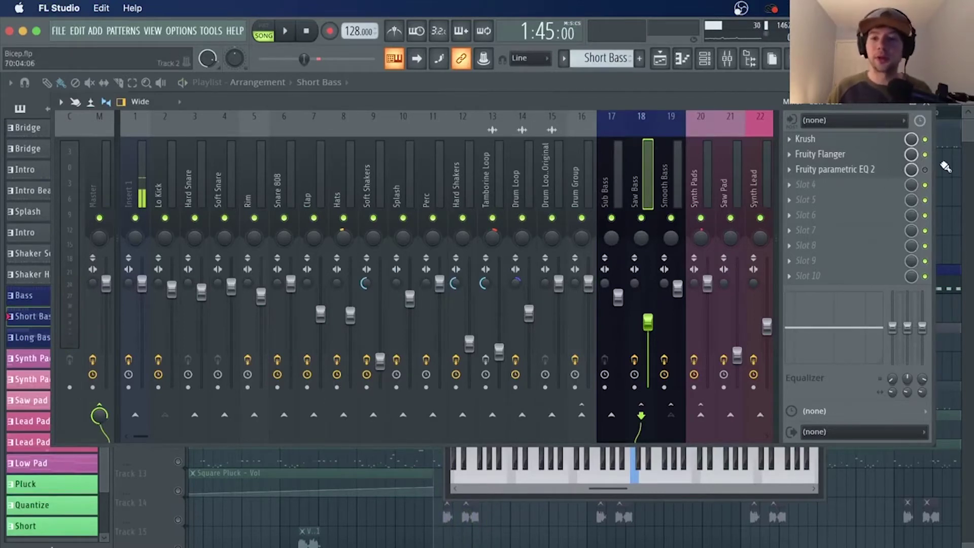
{"action": "key", "text": "space"}
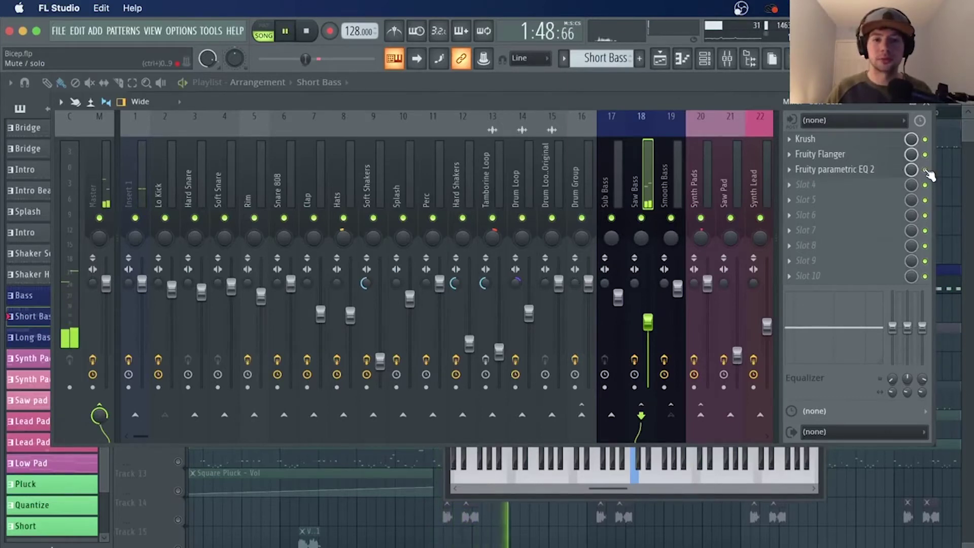
{"action": "key", "text": "space"}
Step: Close the mixer, the Sub Bass instrument and the channel rack, and return to the playlist
{"action": "left_click", "coordinate": [931, 104]}
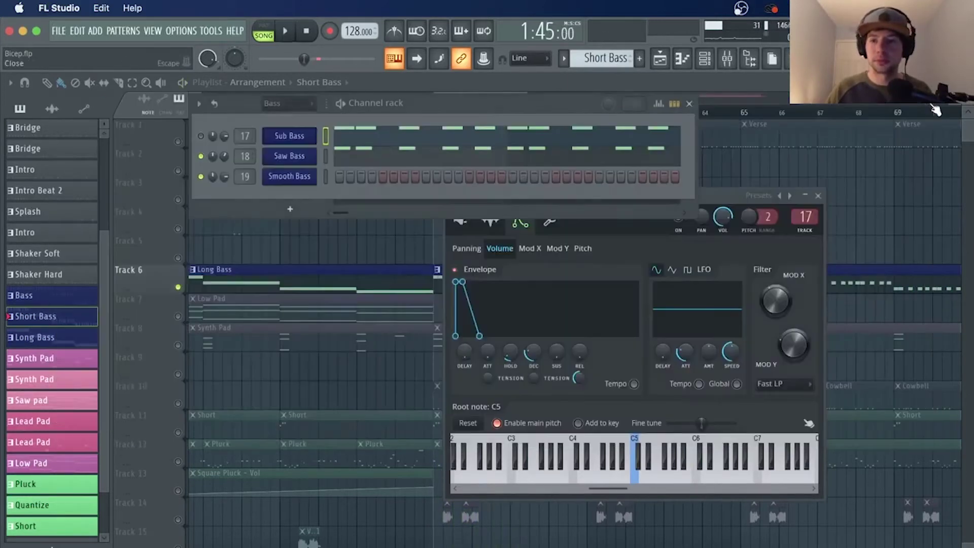
{"action": "left_click", "coordinate": [819, 196]}
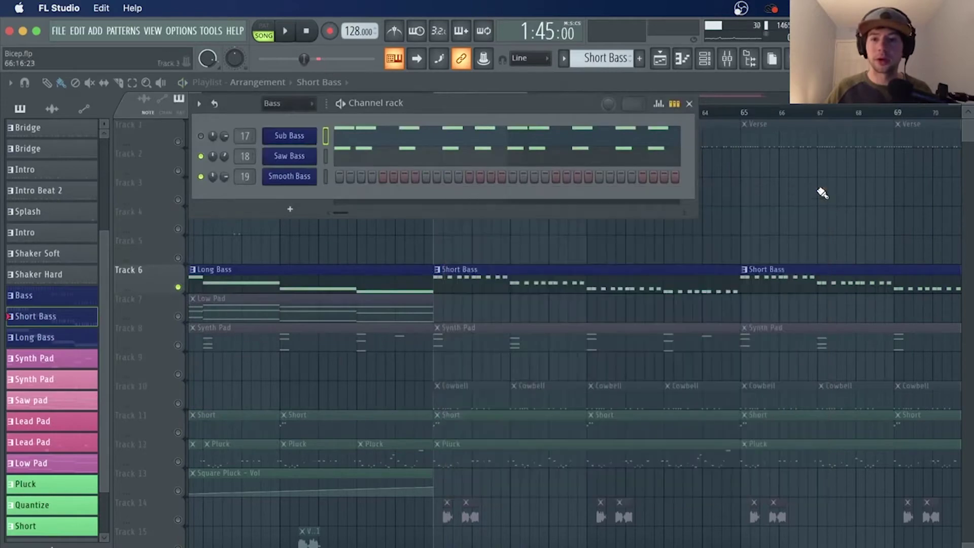
{"action": "left_click", "coordinate": [706, 60]}
{"action": "left_click", "coordinate": [661, 60]}
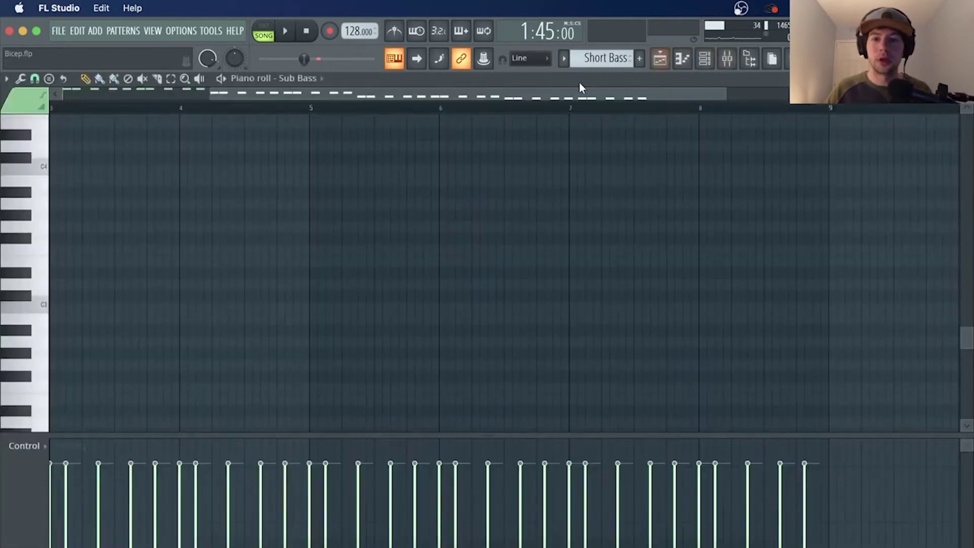
{"action": "left_click", "coordinate": [659, 59]}
Step: Play the soloed pad tracks, Track 7 to Track 10, from bar 81 and stop playback
{"action": "scroll", "coordinate": [627, 113], "scroll_direction": "down", "scroll_amount": 4}
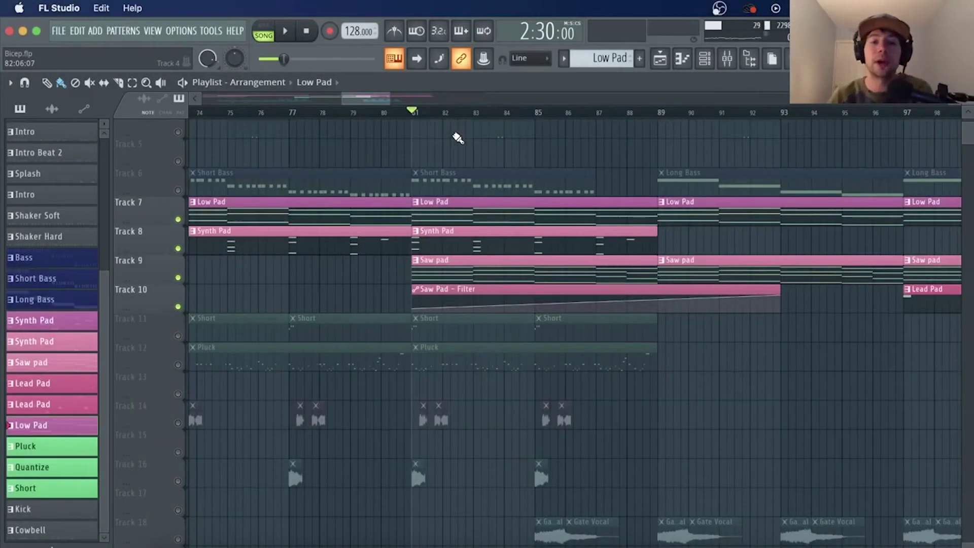
{"action": "key", "text": "space"}
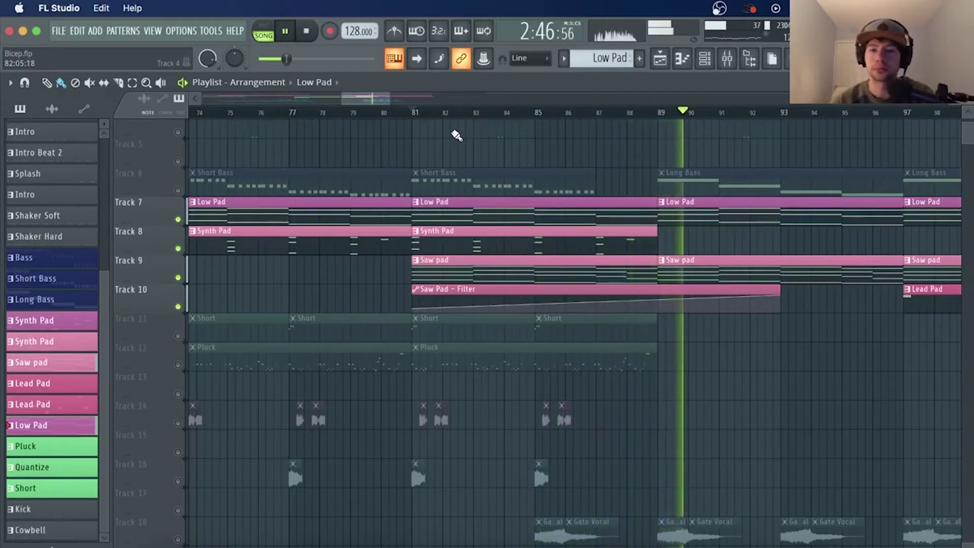
{"action": "key", "text": "space"}
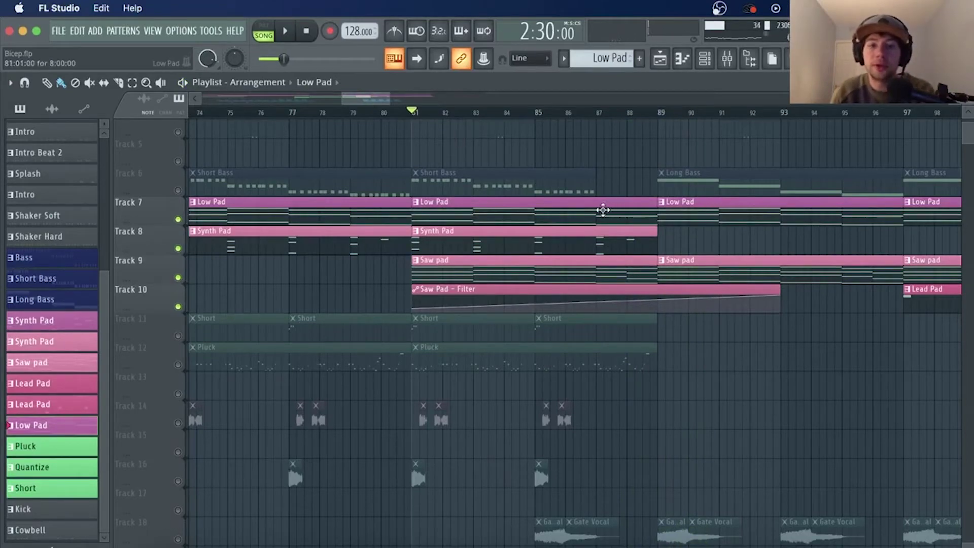
Step: Show the Low Pad pattern's channels, audition the Lo Pad channel's Spitfire Audio instrument and close it
{"action": "double_click", "coordinate": [582, 212]}
{"action": "left_click", "coordinate": [660, 58]}
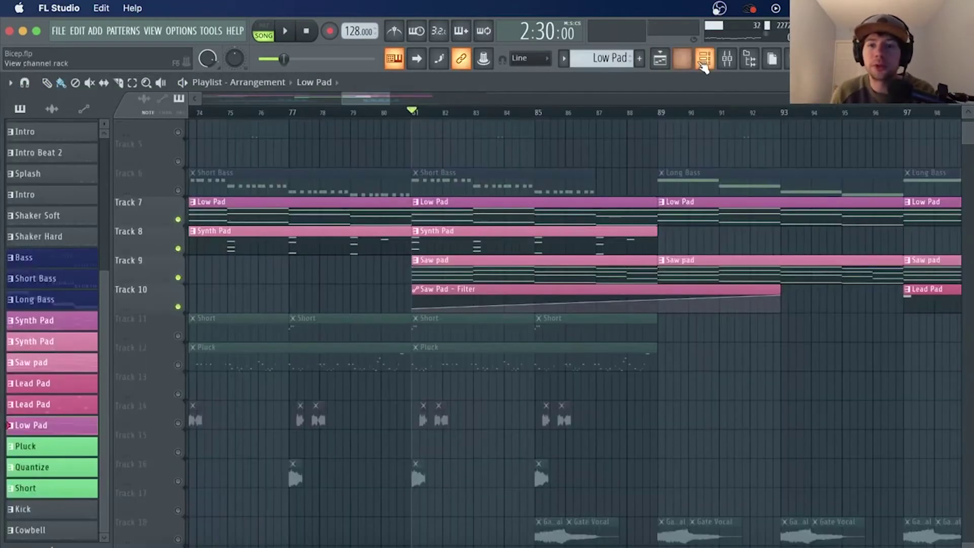
{"action": "left_click", "coordinate": [706, 61]}
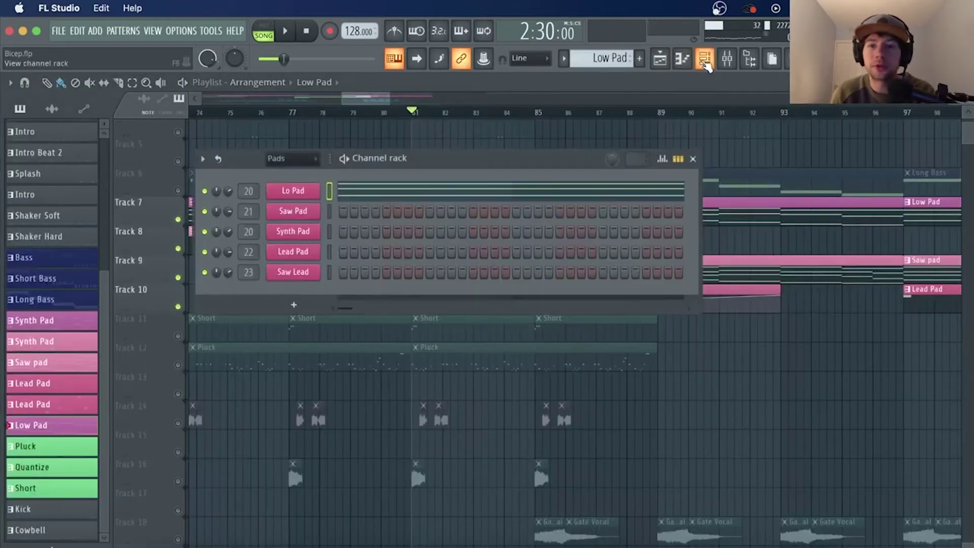
{"action": "left_click", "coordinate": [317, 196]}
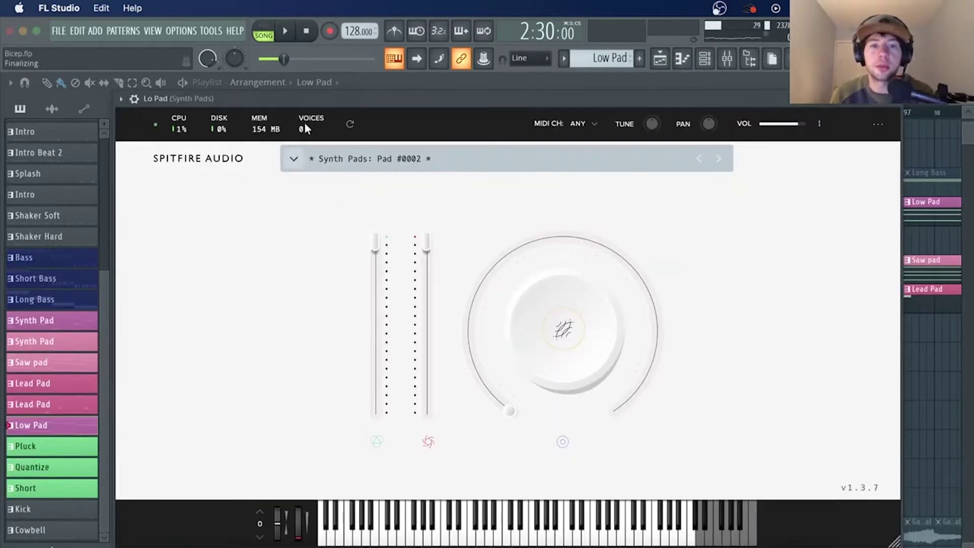
{"action": "left_click_drag", "start_coordinate": [313, 100], "coordinate": [303, 93]}
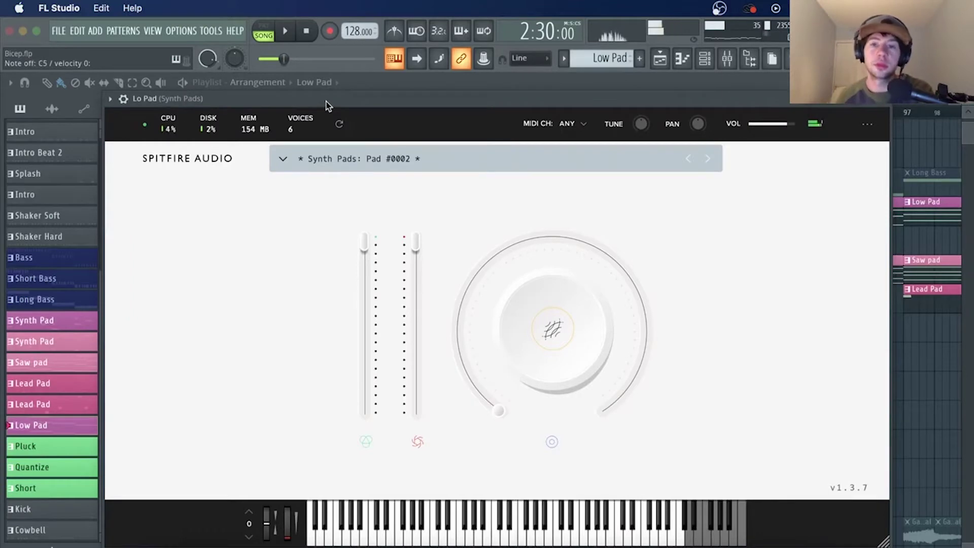
{"action": "left_click", "coordinate": [891, 107]}
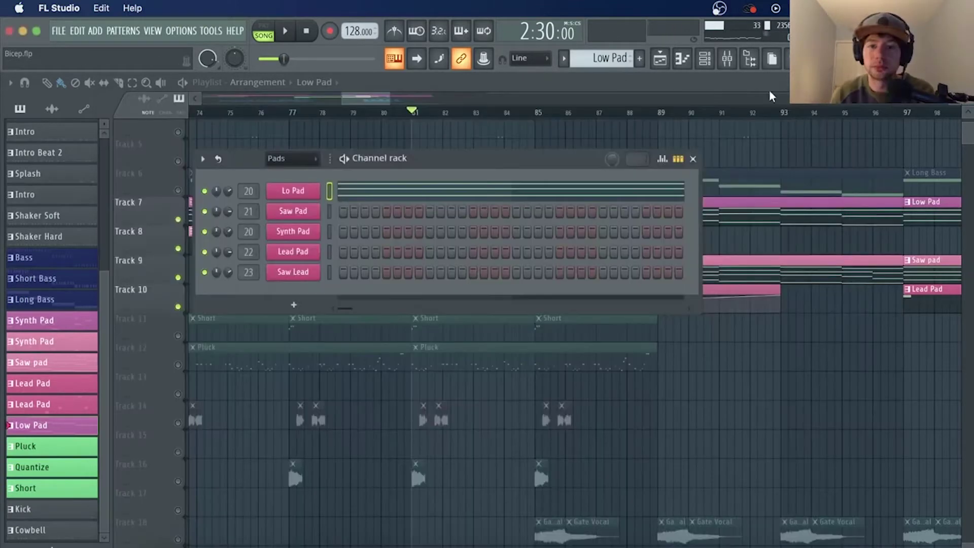
Step: Solo the Lo Pad channel in the channel rack, play it from bar 81 and stop playback
{"action": "right_click", "coordinate": [204, 192]}
{"action": "left_click", "coordinate": [220, 205]}
{"action": "key", "text": "space"}
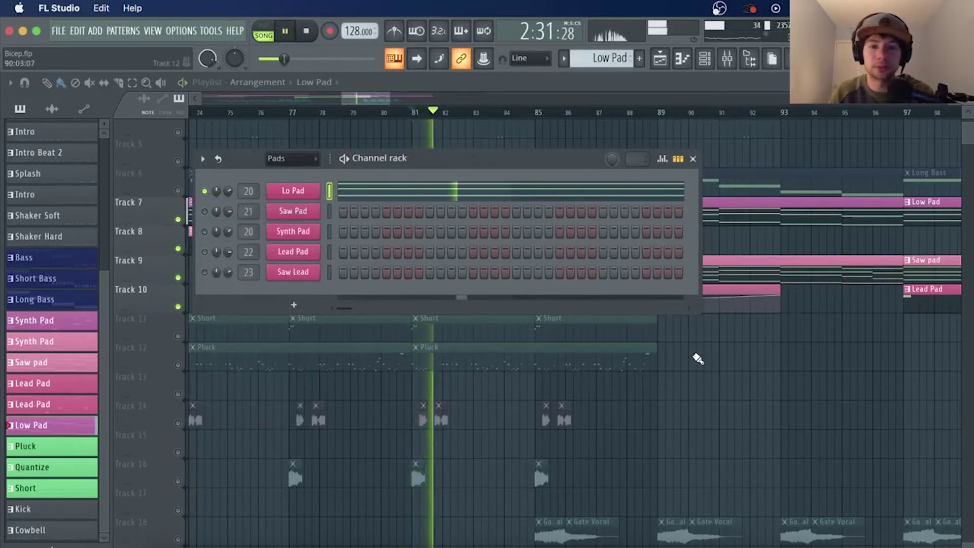
{"action": "key", "text": "space"}
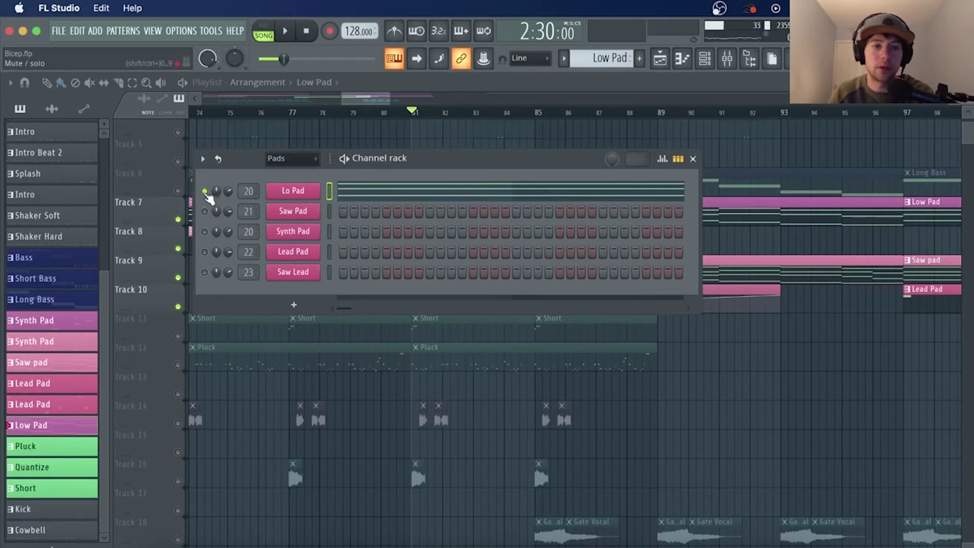
Step: Unsolo the Lo Pad channel so all pad channels are active and close the channel rack
{"action": "right_click", "coordinate": [207, 194]}
{"action": "left_click", "coordinate": [223, 206]}
{"action": "key", "text": "F6"}
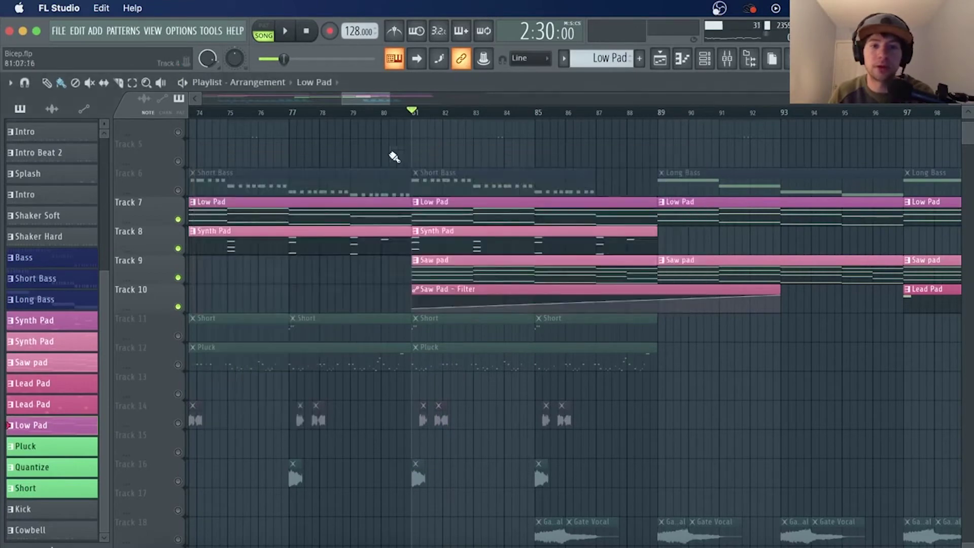
Step: Solo the Synth Pad track, Track 8, play it from bar 81, bring in Track 7 during playback and stop
{"action": "left_click", "coordinate": [178, 249], "text": "ctrl"}
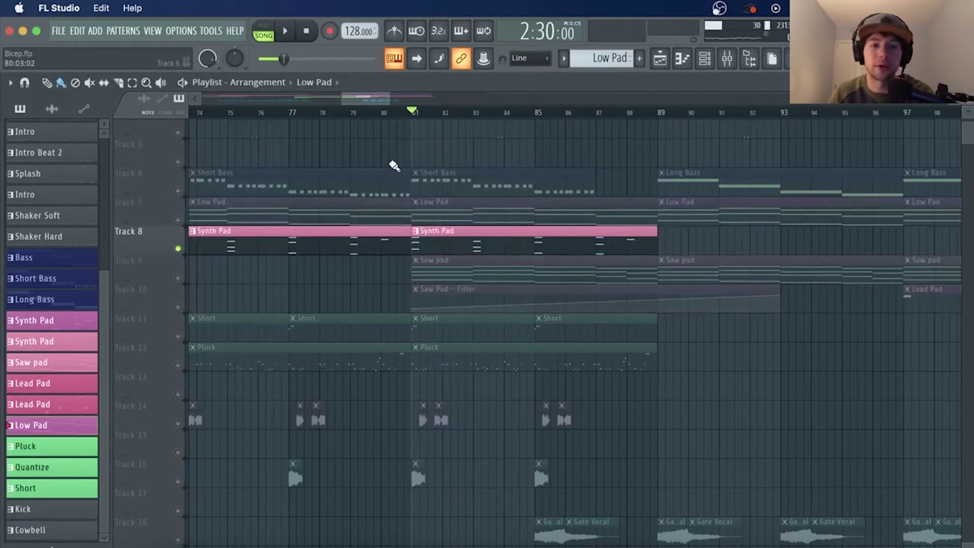
{"action": "key", "text": "space"}
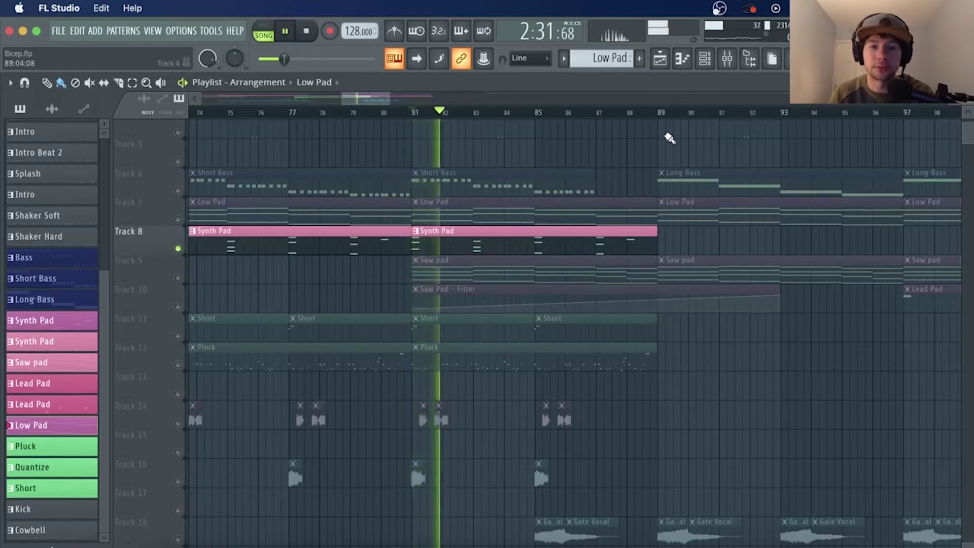
{"action": "left_click", "coordinate": [178, 220]}
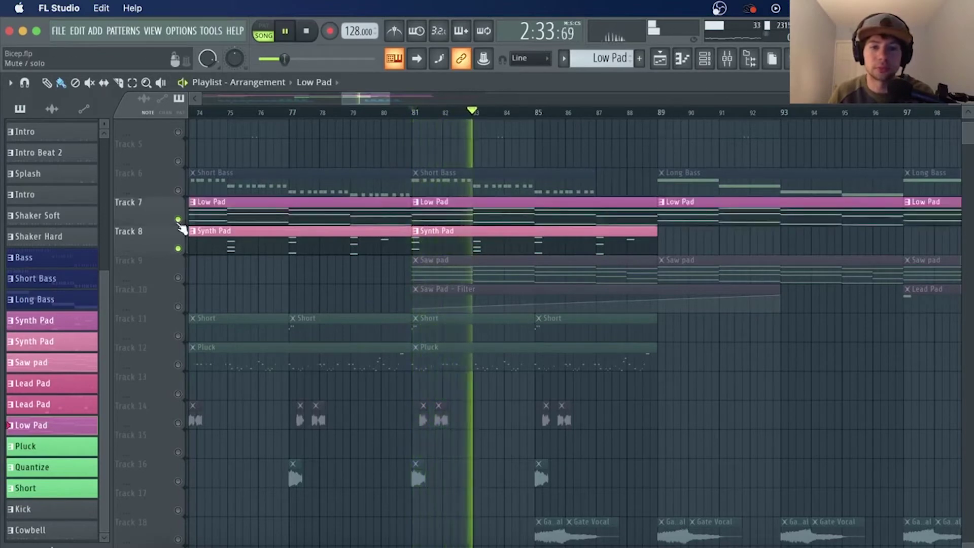
{"action": "key", "text": "space"}
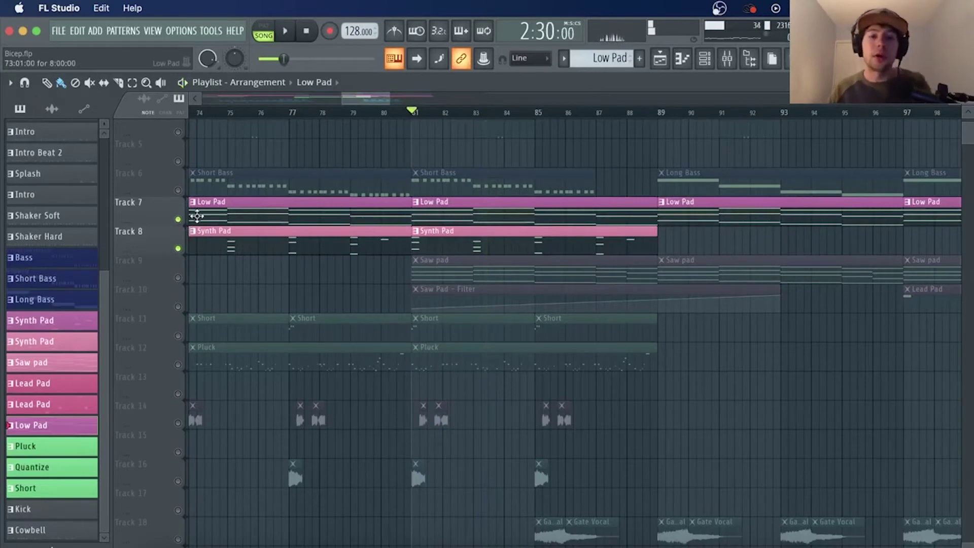
Step: Solo Track 9, select its Saw pad pattern, play it in pattern mode from the playlist and stop playback
{"action": "scroll", "coordinate": [549, 119], "scroll_direction": "up", "scroll_amount": 3}
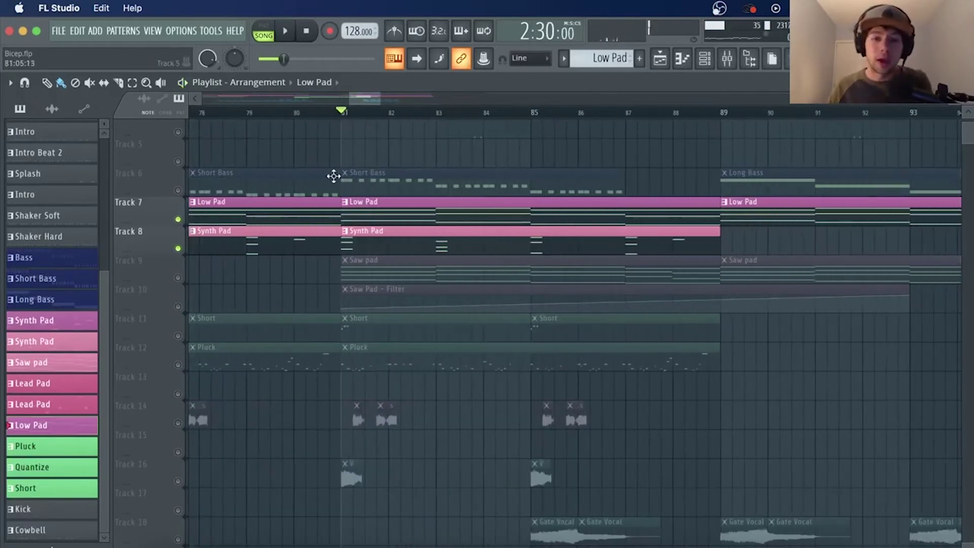
{"action": "right_click", "coordinate": [179, 278]}
{"action": "double_click", "coordinate": [513, 274]}
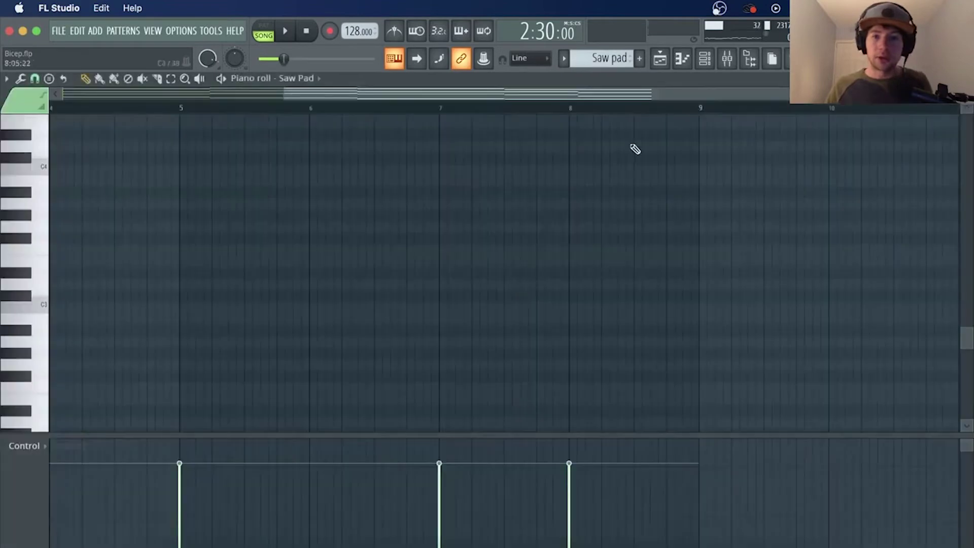
{"action": "left_click", "coordinate": [659, 64]}
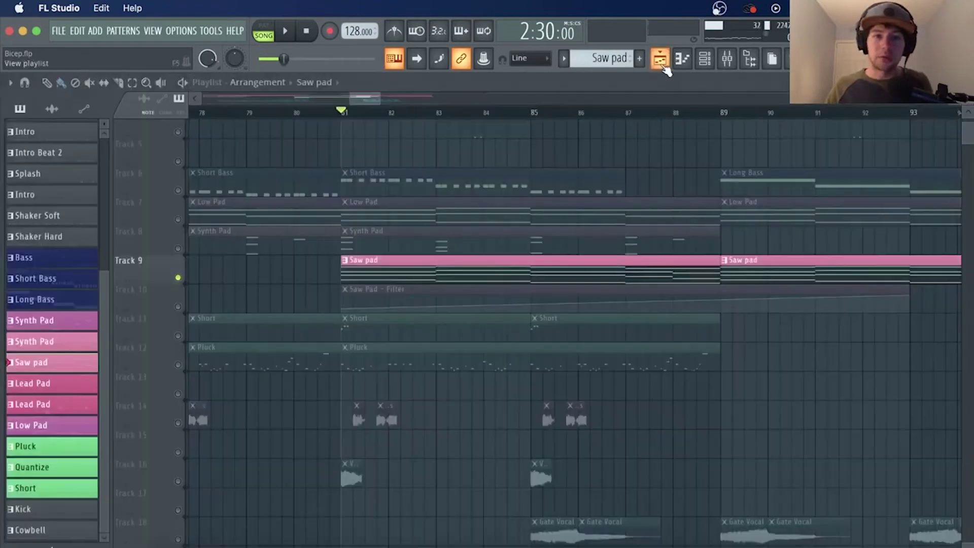
{"action": "left_click", "coordinate": [271, 32]}
{"action": "left_click", "coordinate": [287, 34]}
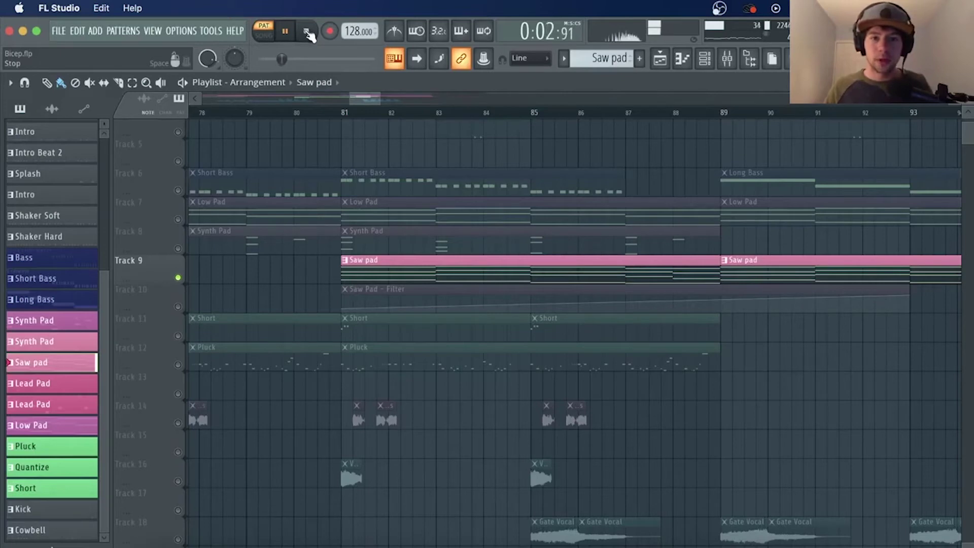
{"action": "left_click", "coordinate": [308, 32]}
Step: Open the Saw Pad channel's 3x Osc and examine its oscillator pitch and detune settings, volume envelope and Mod X envelope
{"action": "left_click", "coordinate": [705, 59]}
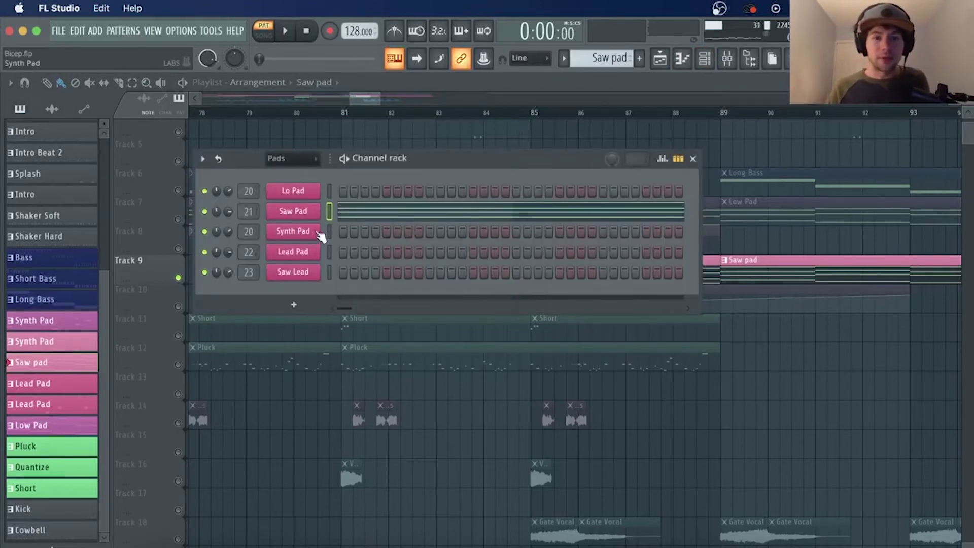
{"action": "left_click", "coordinate": [294, 211]}
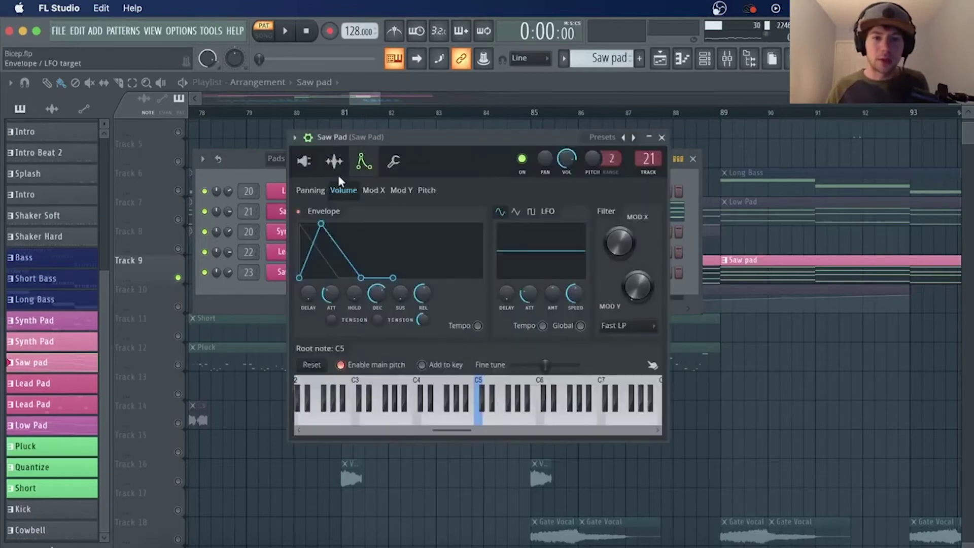
{"action": "left_click", "coordinate": [305, 162]}
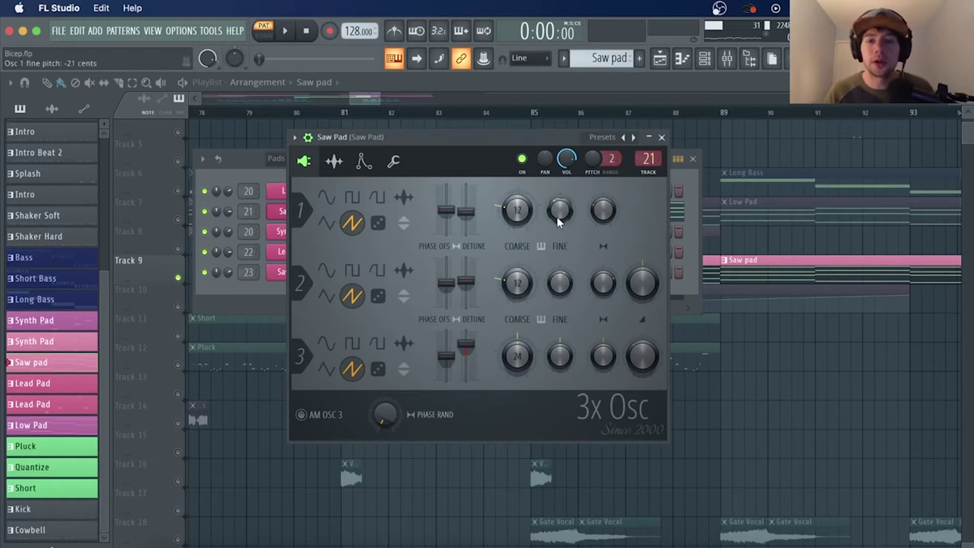
{"action": "left_click_drag", "start_coordinate": [558, 211], "coordinate": [558, 224]}
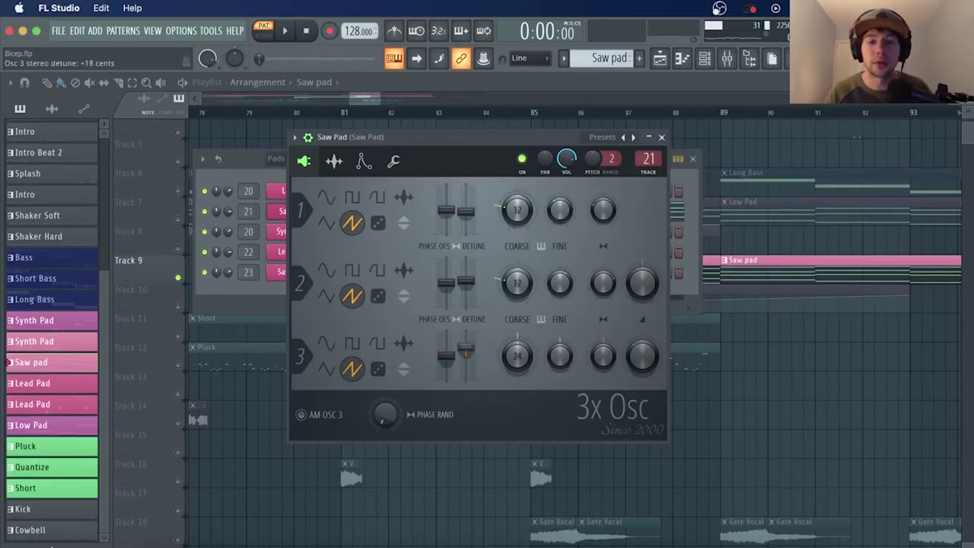
{"action": "left_click", "coordinate": [363, 163]}
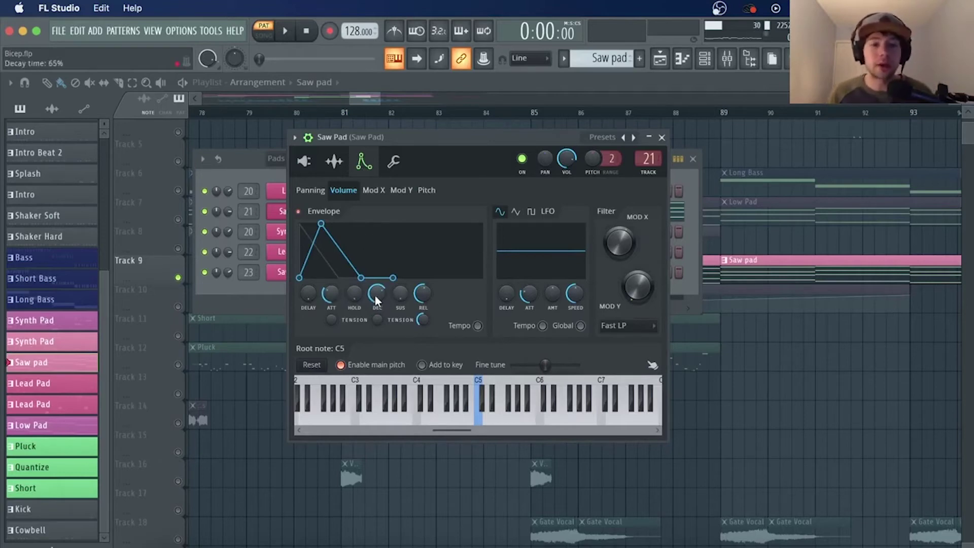
{"action": "left_click", "coordinate": [367, 189]}
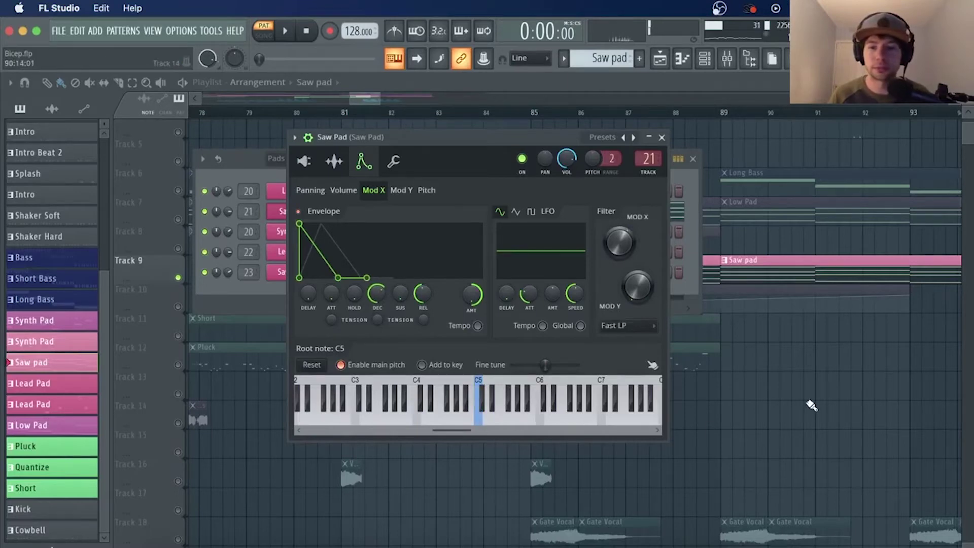
Step: Return to the playlist, unmute Tracks 8 and 7 alongside Track 9, play them in song mode from bar 81 and stop
{"action": "left_click", "coordinate": [819, 390]}
{"action": "left_click", "coordinate": [178, 249]}
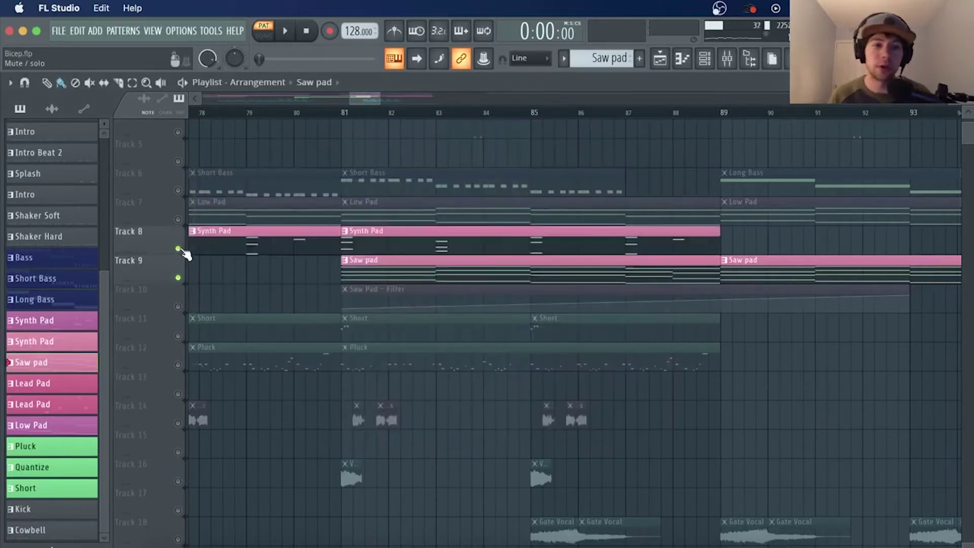
{"action": "left_click", "coordinate": [177, 219]}
{"action": "left_click", "coordinate": [265, 35]}
{"action": "left_click", "coordinate": [286, 31]}
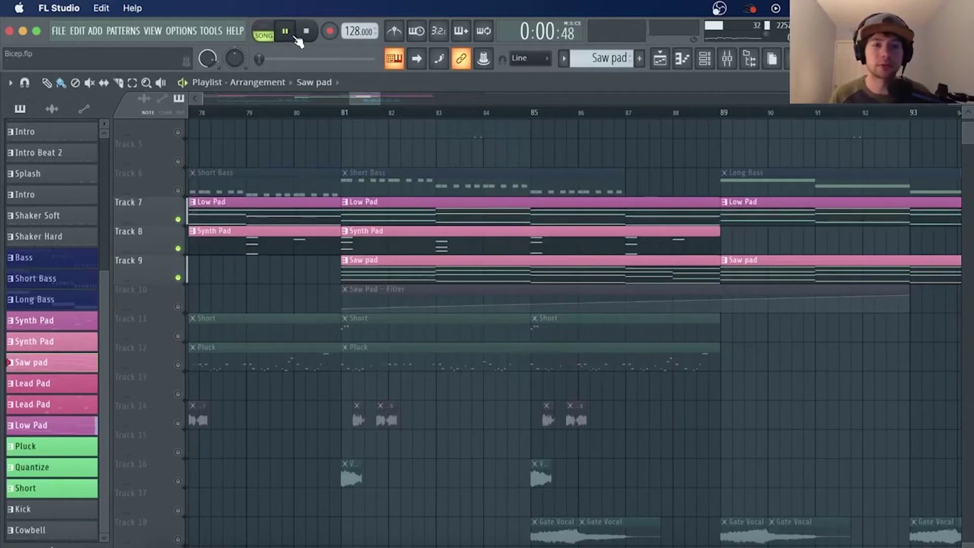
{"action": "left_click", "coordinate": [341, 110]}
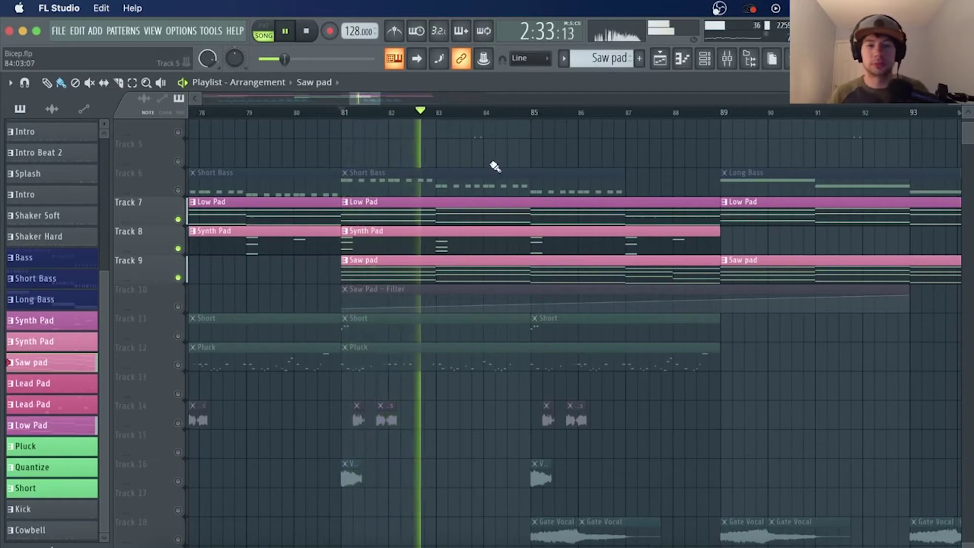
{"action": "key", "text": "space"}
Step: Open the mixer, select the Synth Pads track, number 20, and solo it
{"action": "scroll", "coordinate": [558, 121], "scroll_direction": "down", "scroll_amount": 5}
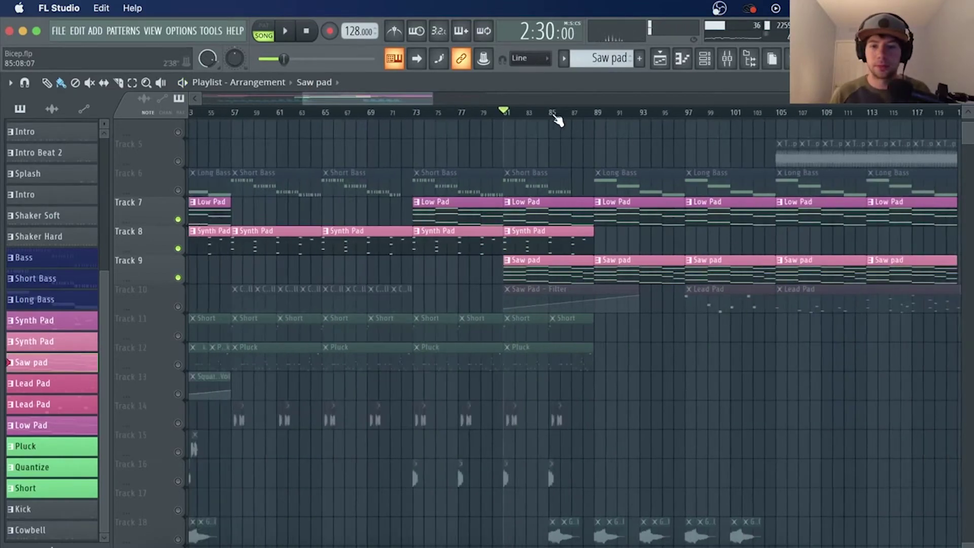
{"action": "scroll", "coordinate": [654, 122], "scroll_direction": "up", "scroll_amount": 6}
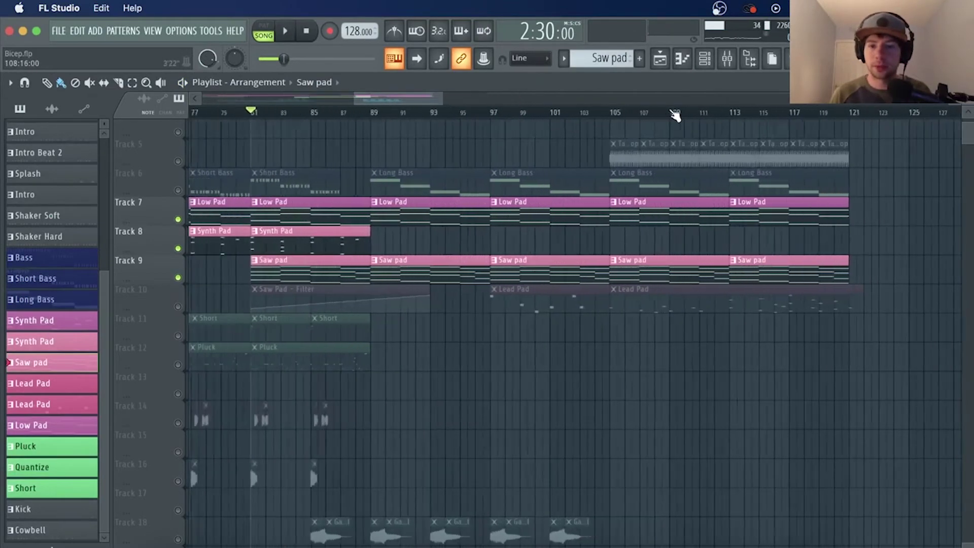
{"action": "left_click", "coordinate": [727, 59]}
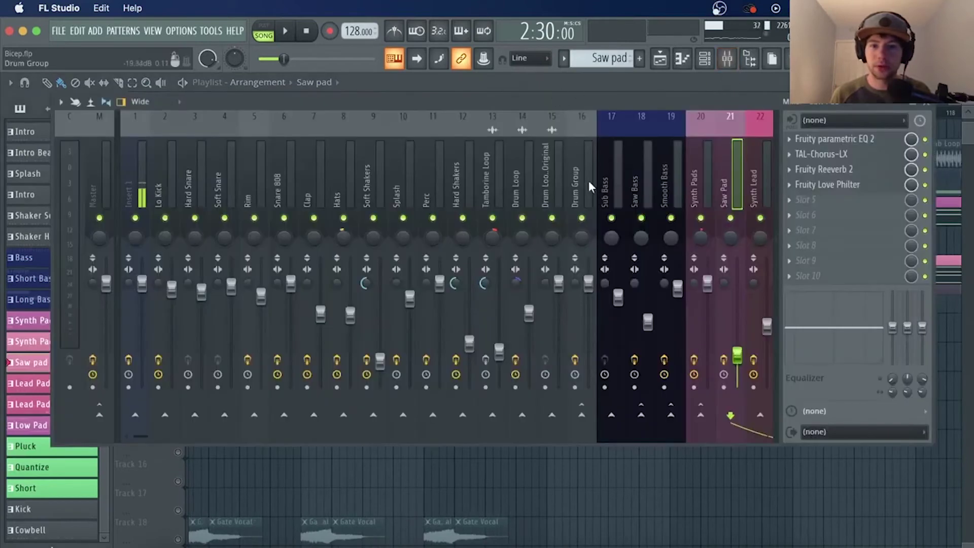
{"action": "scroll", "coordinate": [588, 178], "scroll_direction": "down", "scroll_amount": 2}
{"action": "left_click", "coordinate": [607, 206]}
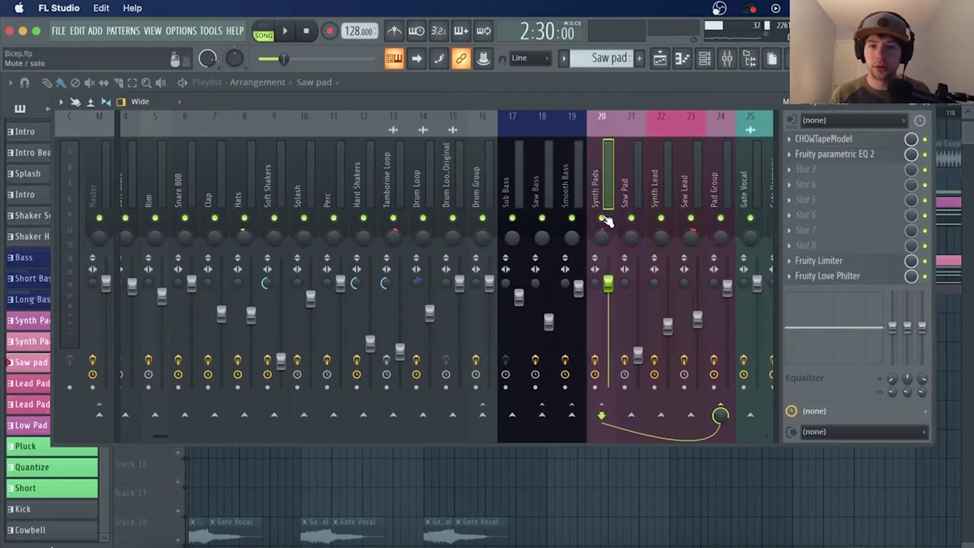
{"action": "right_click", "coordinate": [603, 218]}
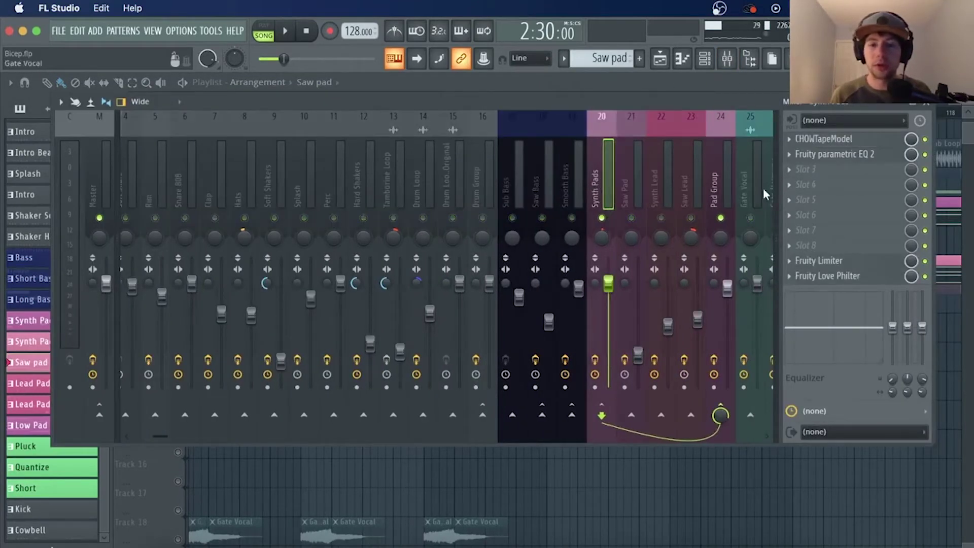
Step: Examine the CHOWTapeModel settings and the Fruity parametric EQ 2 curve on the Synth Pads track, closing each plugin
{"action": "left_click", "coordinate": [841, 143]}
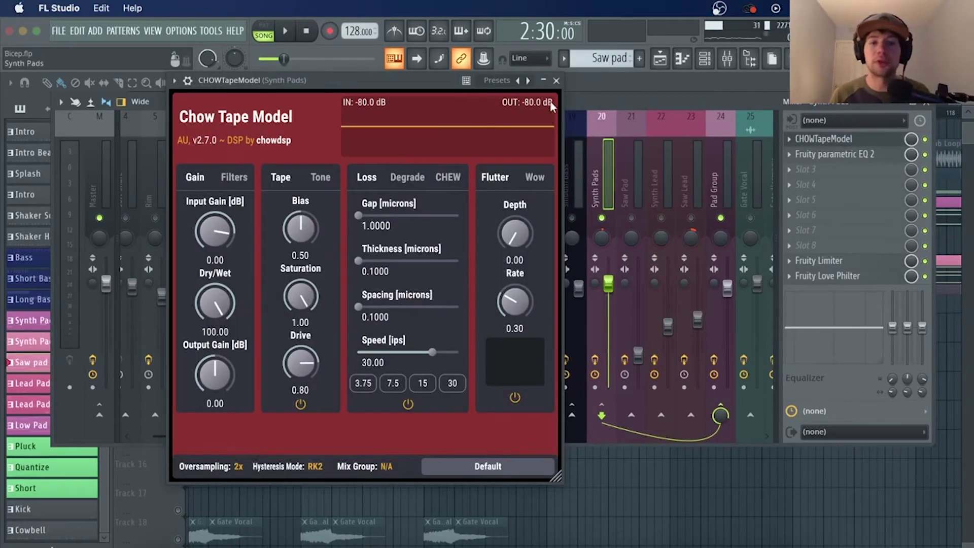
{"action": "left_click", "coordinate": [557, 80]}
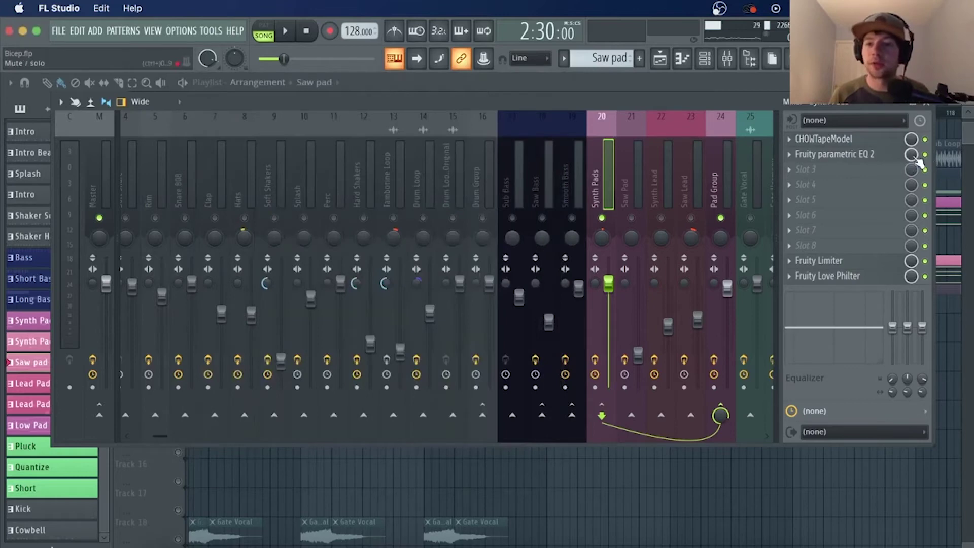
{"action": "left_click", "coordinate": [893, 155]}
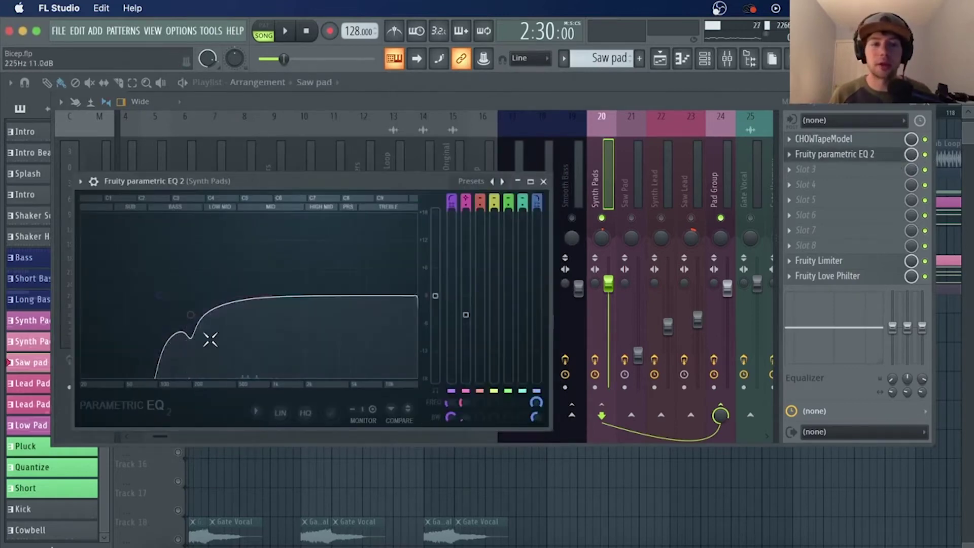
{"action": "left_click", "coordinate": [544, 181]}
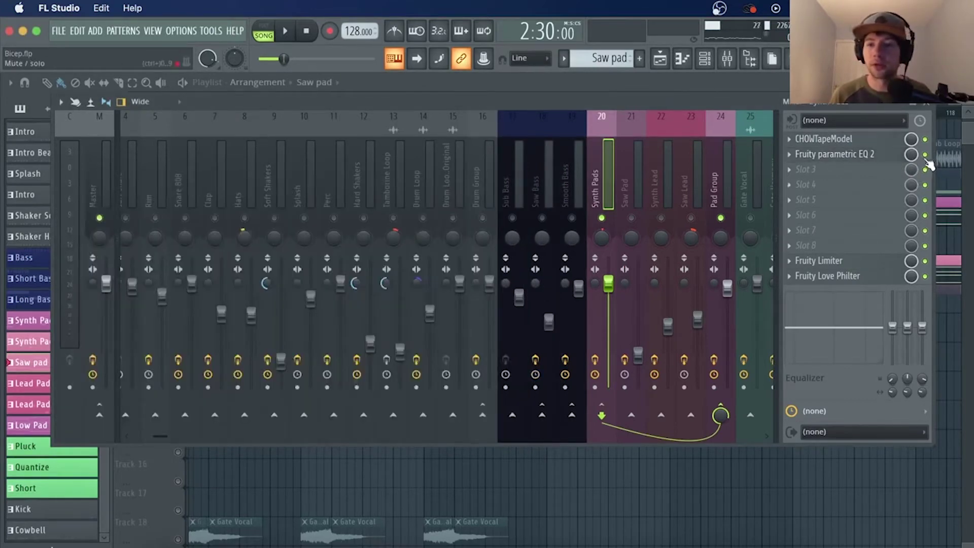
Step: Play Synth Pads with CHOWTapeModel and Fruity parametric EQ 2 bypassed, re-enable both effects to compare, and stop playback
{"action": "left_click", "coordinate": [926, 140]}
{"action": "key", "text": "space"}
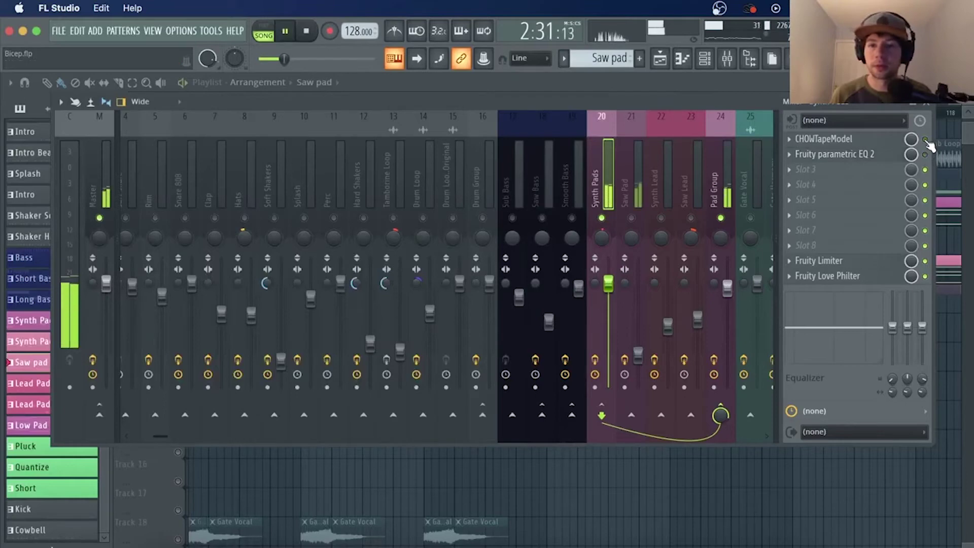
{"action": "left_click", "coordinate": [926, 141]}
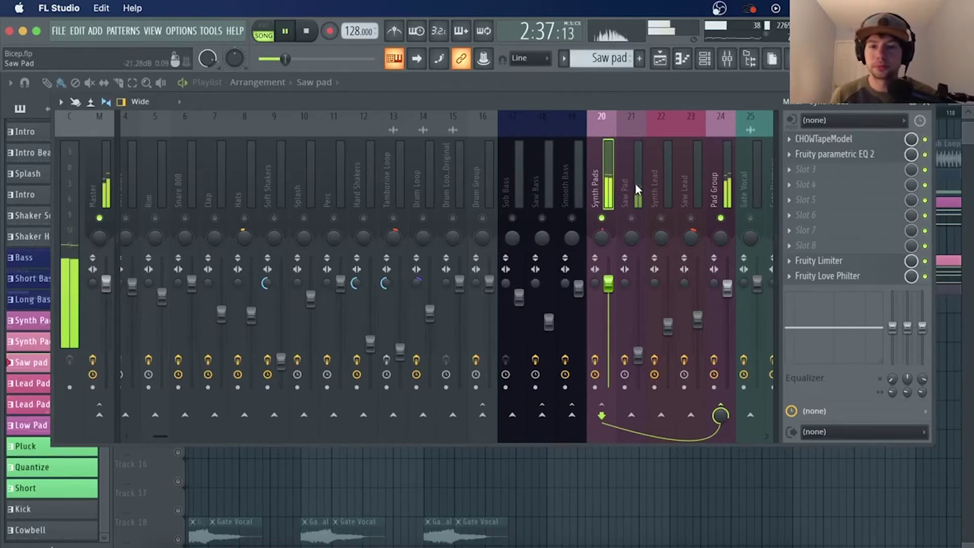
{"action": "key", "text": "space"}
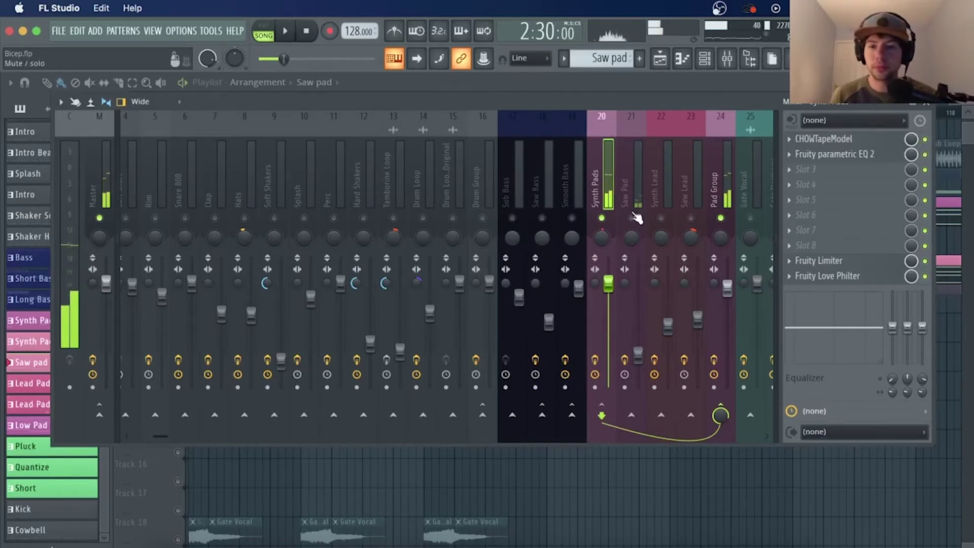
Step: Solo the Saw Pad mixer track, examine its Fruity parametric EQ 2 and TAL-Chorus-LX effects, and close both plugins
{"action": "left_click", "coordinate": [636, 218]}
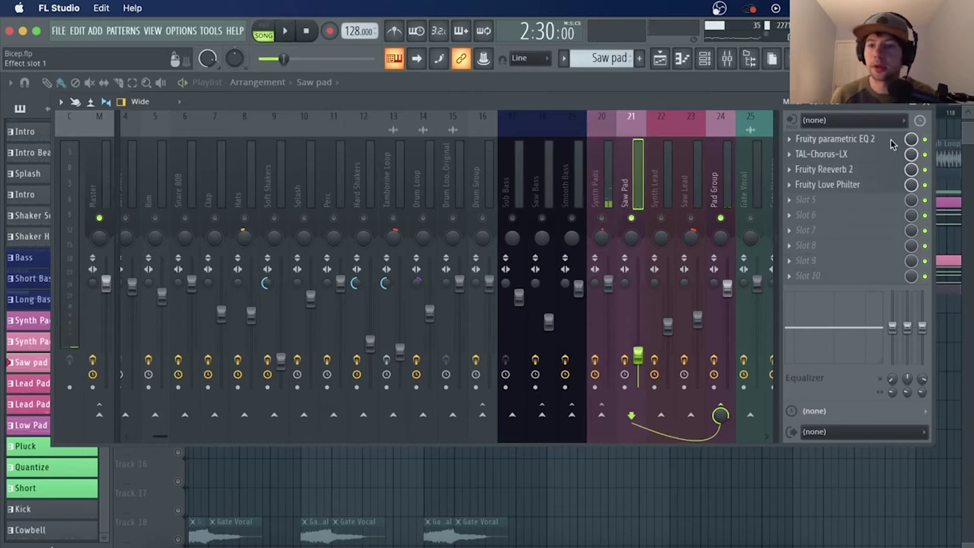
{"action": "left_click", "coordinate": [895, 141]}
{"action": "left_click", "coordinate": [832, 155]}
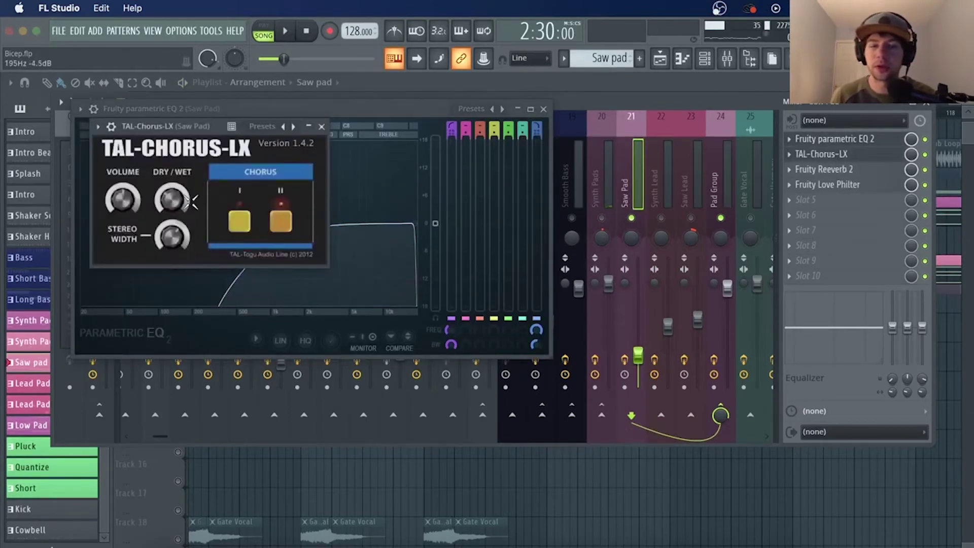
{"action": "left_click_drag", "start_coordinate": [192, 131], "coordinate": [416, 112]}
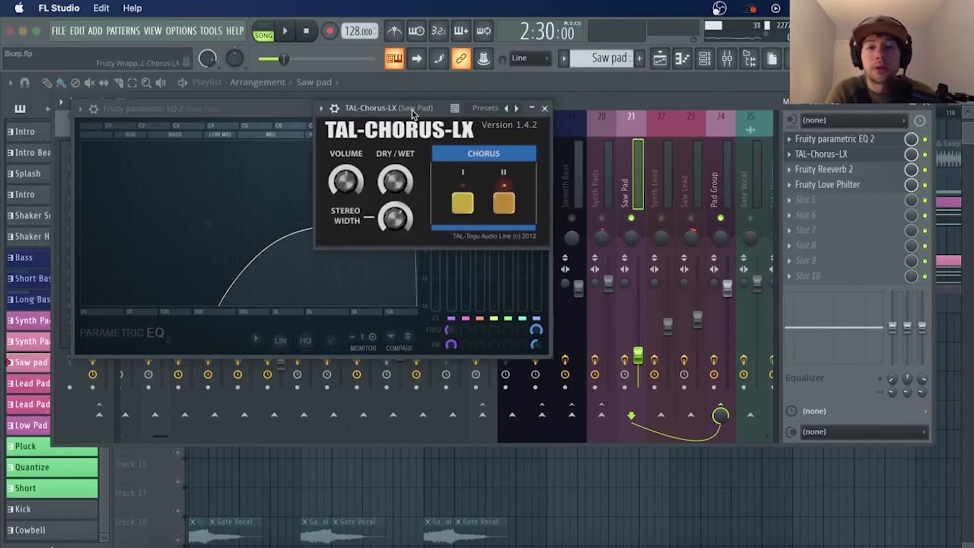
{"action": "left_click", "coordinate": [544, 108]}
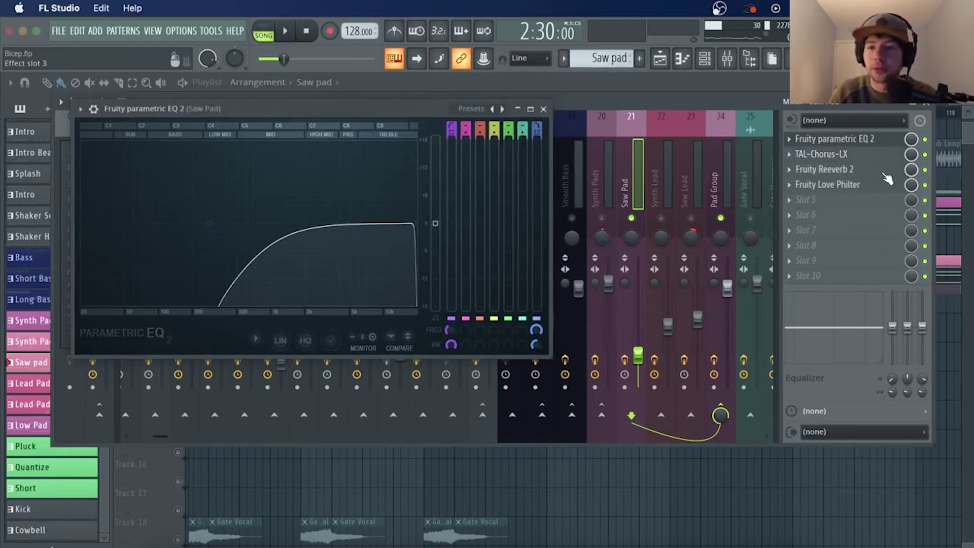
{"action": "left_click", "coordinate": [543, 109]}
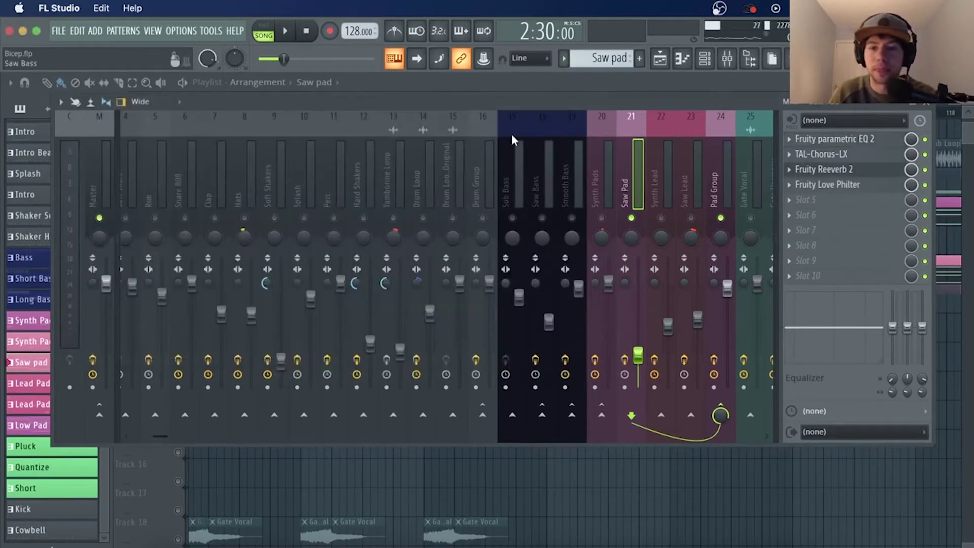
Step: Examine and audition the Fruity Reeverb 2 on the Saw Pad track, unsolo the track and close the mixer
{"action": "left_click", "coordinate": [884, 174]}
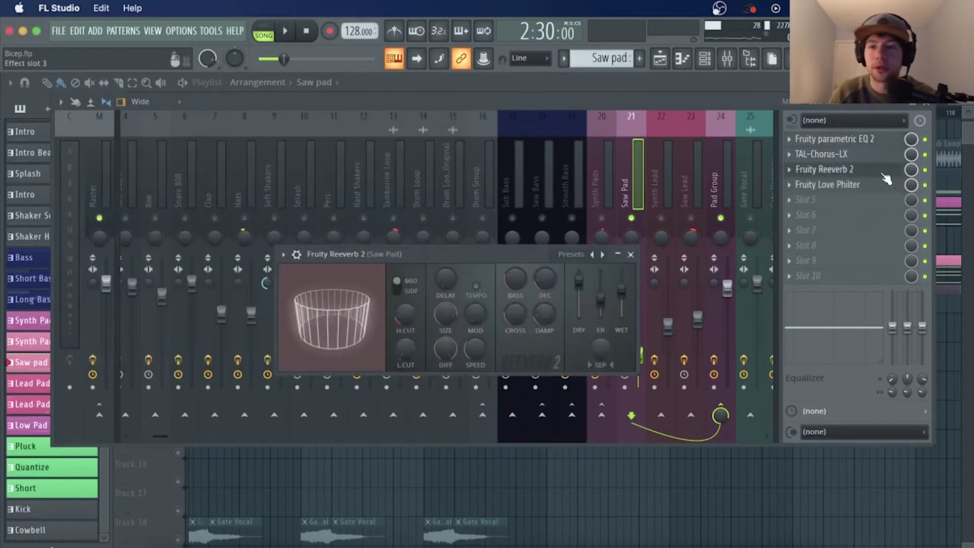
{"action": "left_click", "coordinate": [886, 177]}
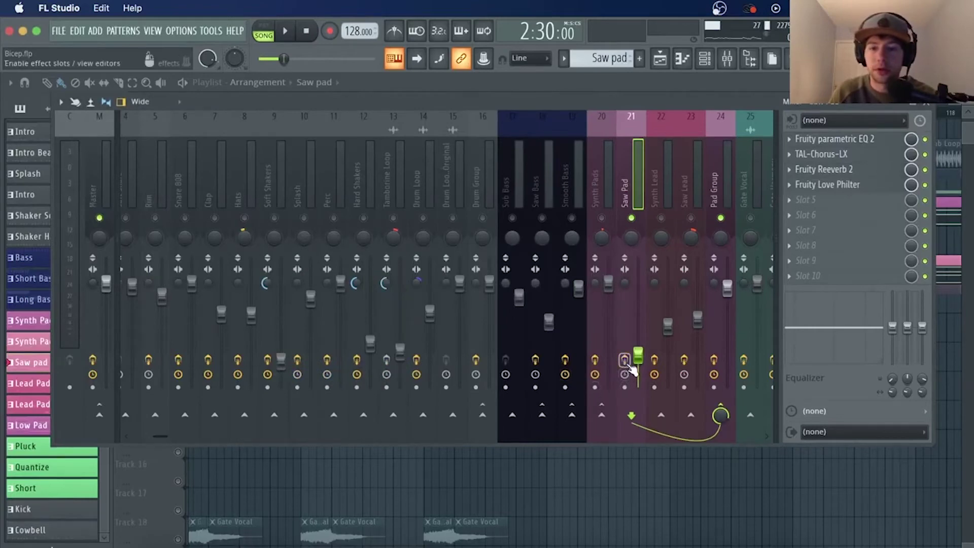
{"action": "key", "text": "space"}
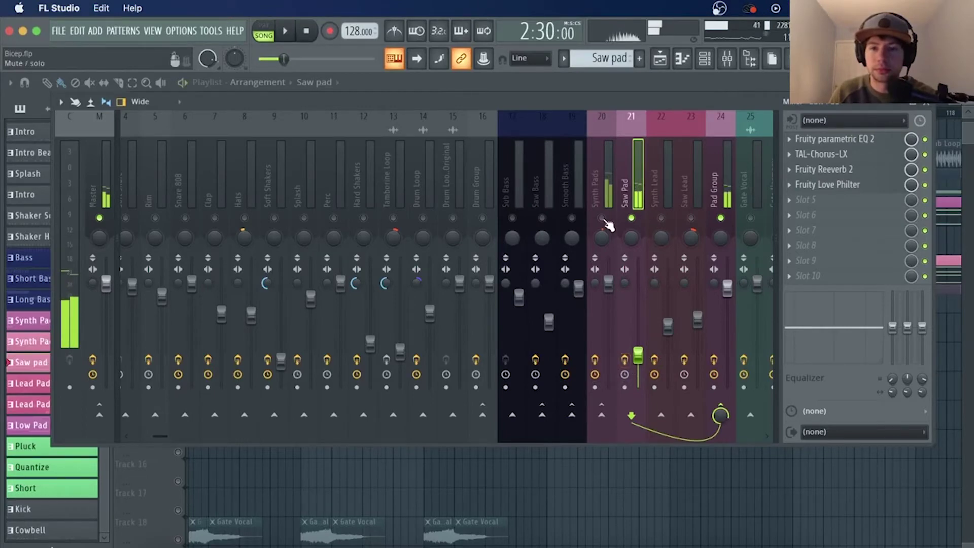
{"action": "right_click", "coordinate": [631, 219]}
{"action": "key", "text": "F9"}
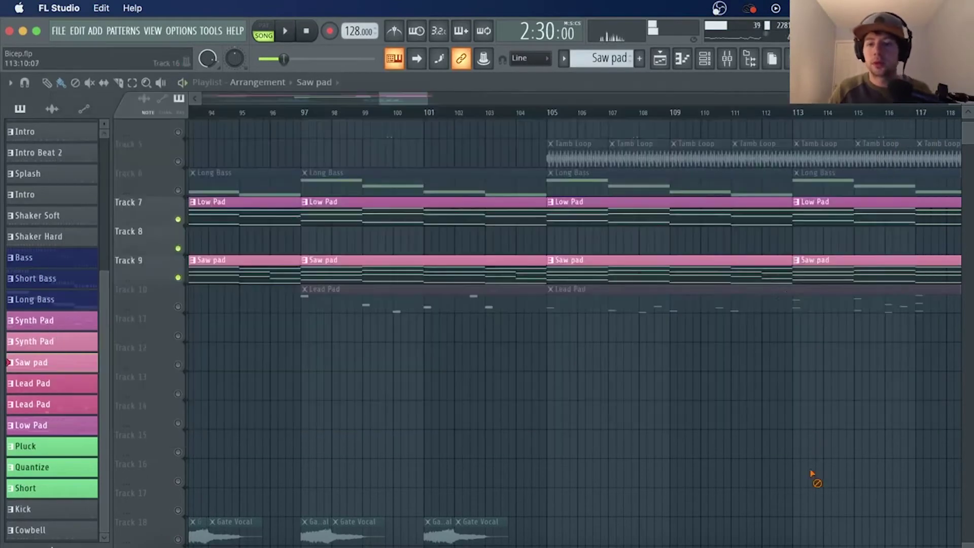
Step: Solo playlist Track 10 and play its Lead Pad clip from bar 105
{"action": "scroll", "coordinate": [734, 115], "scroll_direction": "down", "scroll_amount": 4}
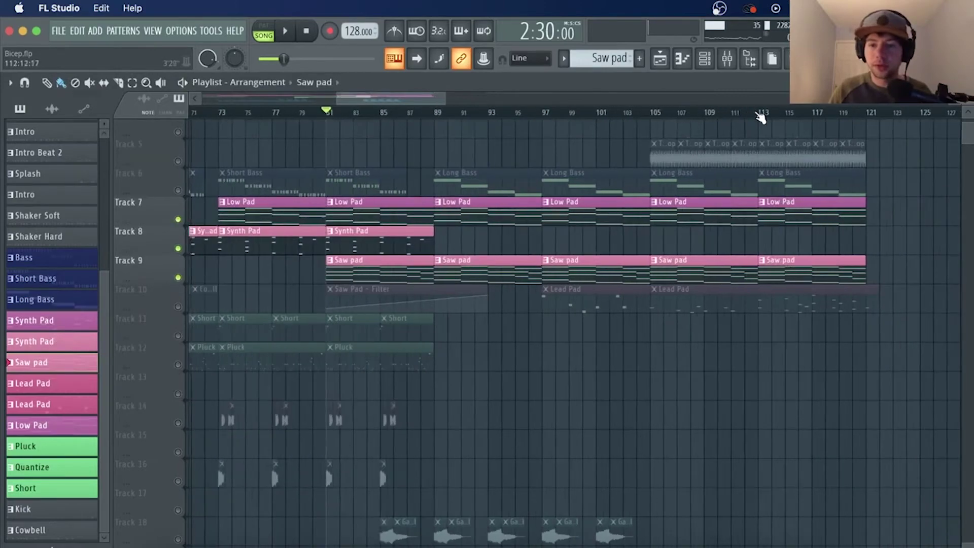
{"action": "scroll", "coordinate": [749, 117], "scroll_direction": "up", "scroll_amount": 4}
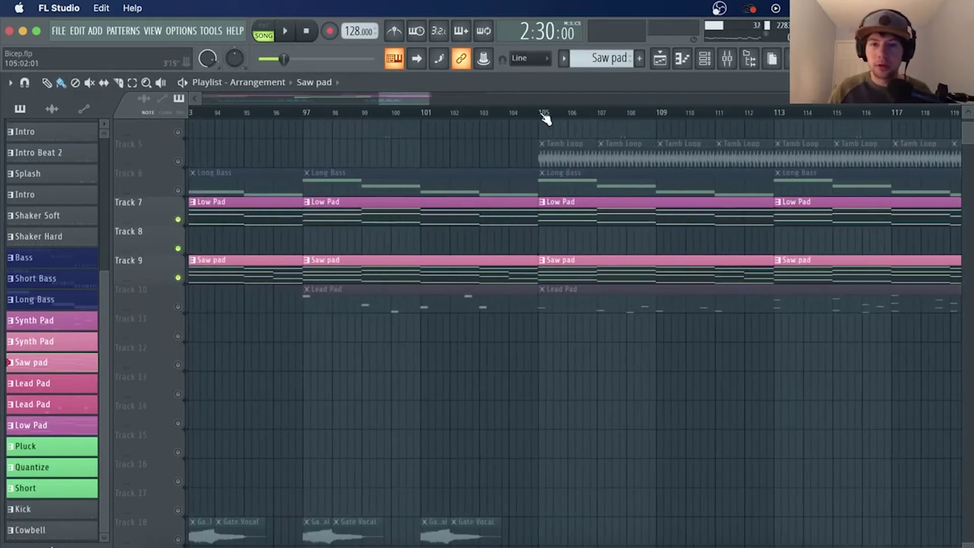
{"action": "left_click", "coordinate": [542, 114]}
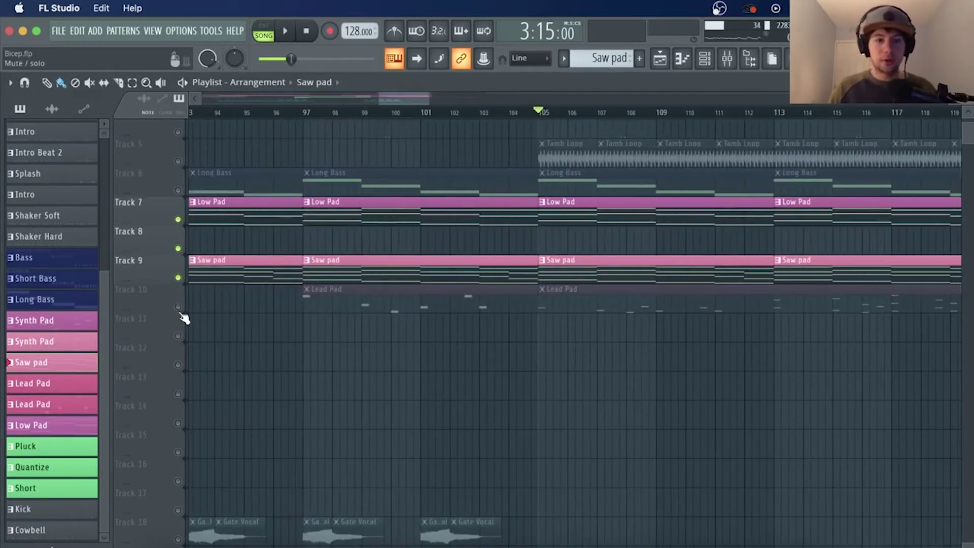
{"action": "right_click", "coordinate": [178, 307]}
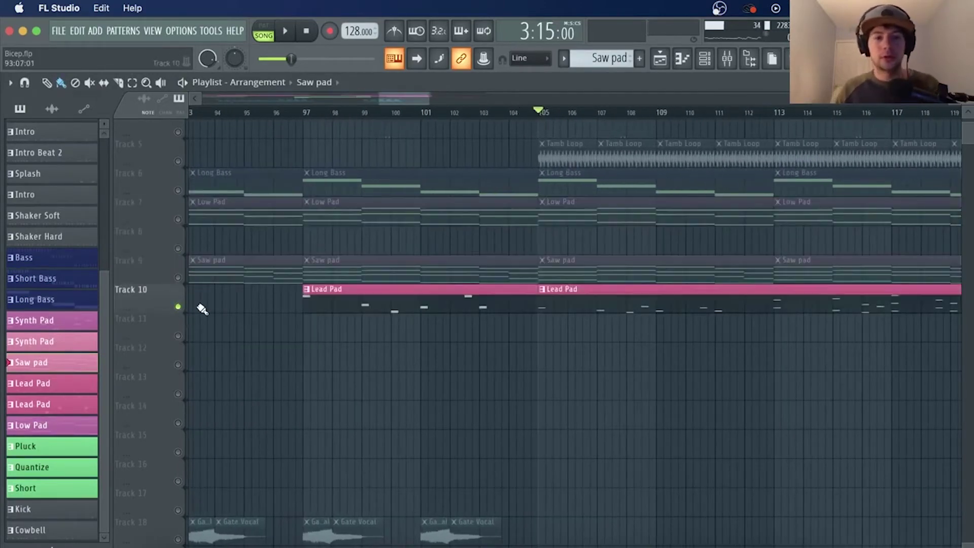
{"action": "key", "text": "space"}
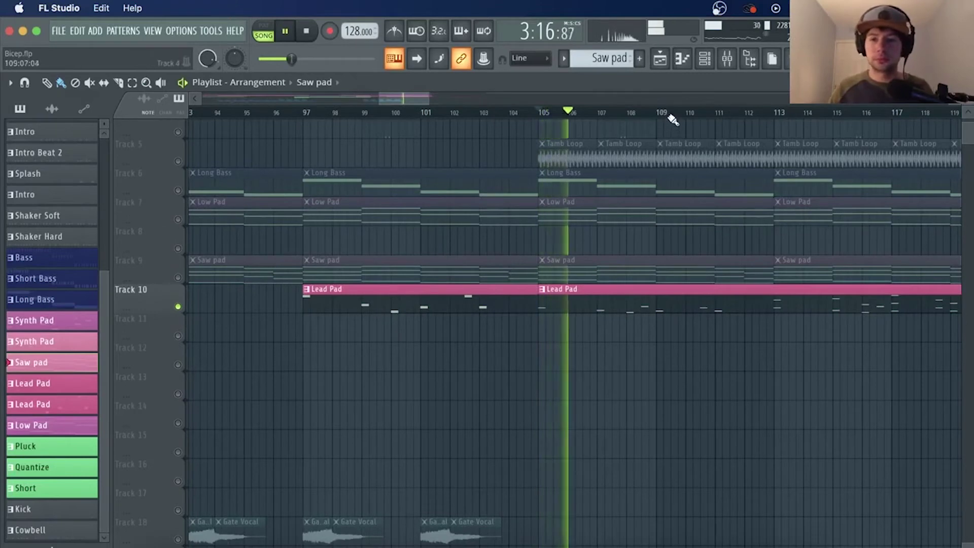
{"action": "key", "text": "space"}
Step: Examine the Lead Pad's notes and sampler settings, and look at the Lo Pad's Spitfire Audio instrument
{"action": "double_click", "coordinate": [723, 301]}
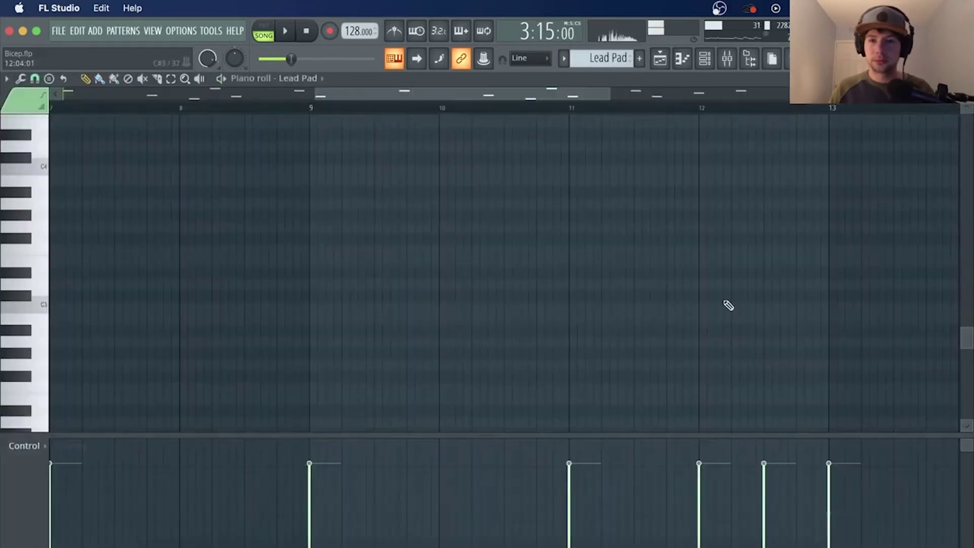
{"action": "left_click", "coordinate": [660, 58]}
{"action": "left_click", "coordinate": [706, 58]}
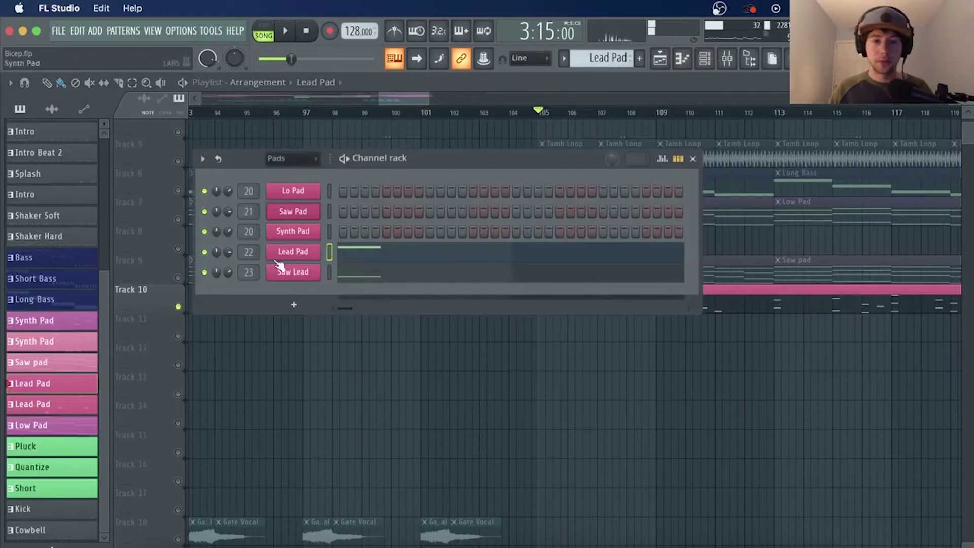
{"action": "left_click", "coordinate": [283, 268]}
{"action": "left_click_drag", "start_coordinate": [363, 123], "coordinate": [576, 160]}
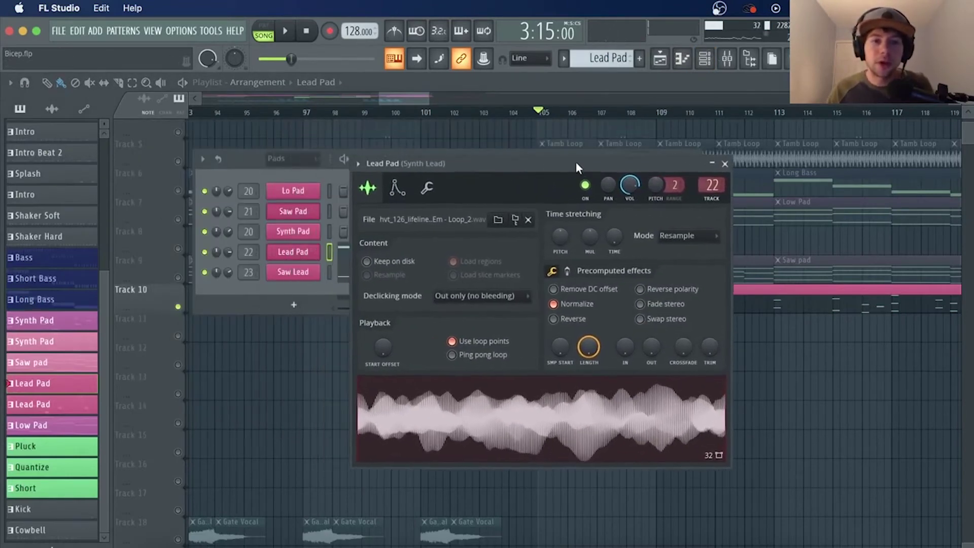
{"action": "left_click", "coordinate": [295, 197]}
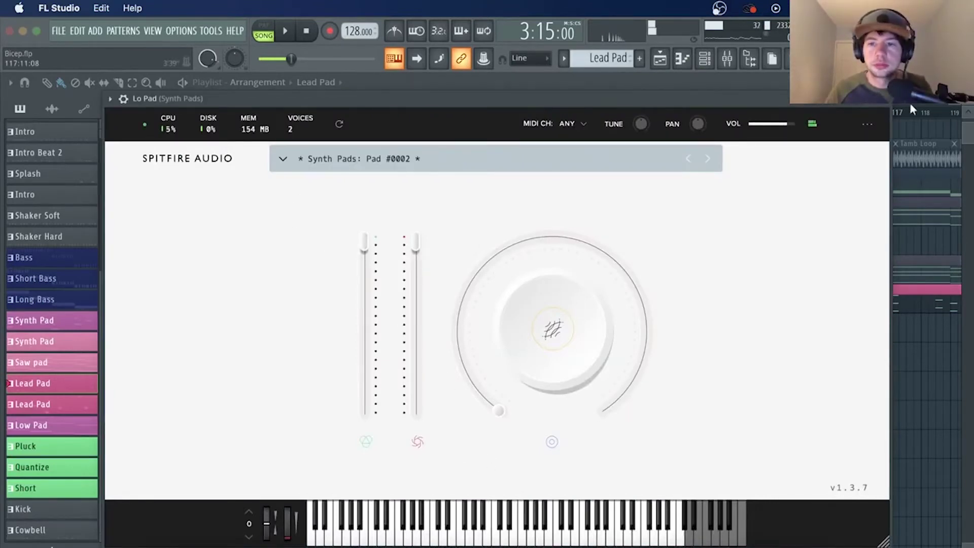
{"action": "left_click", "coordinate": [883, 101]}
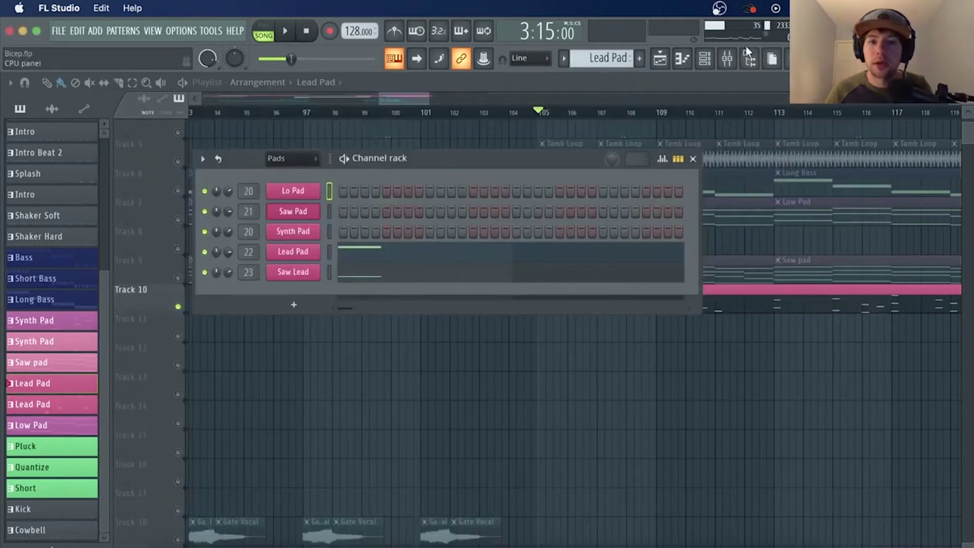
Step: Select the Synth Lead mixer track, number 22, and preview the Lead Pad channel's sample
{"action": "left_click", "coordinate": [728, 58]}
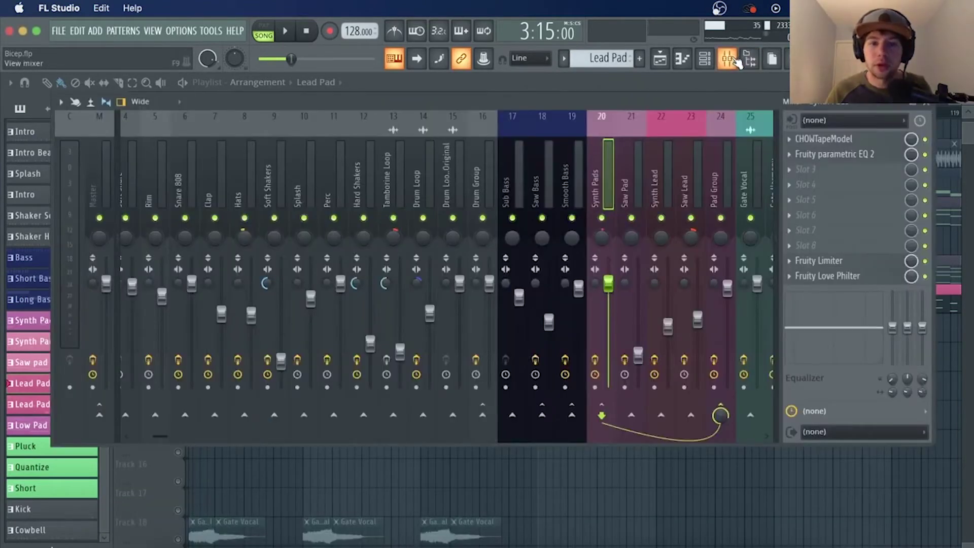
{"action": "left_click", "coordinate": [659, 179]}
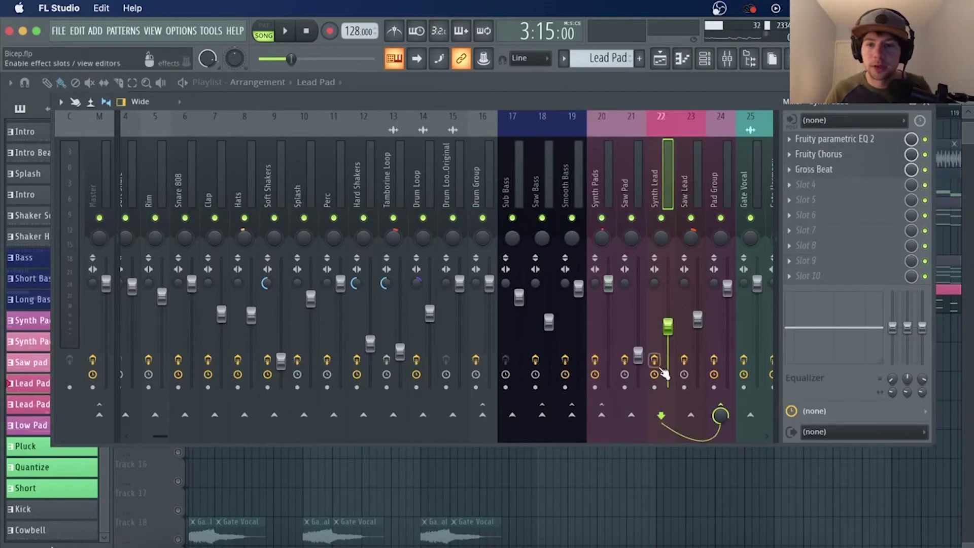
{"action": "left_click", "coordinate": [705, 59]}
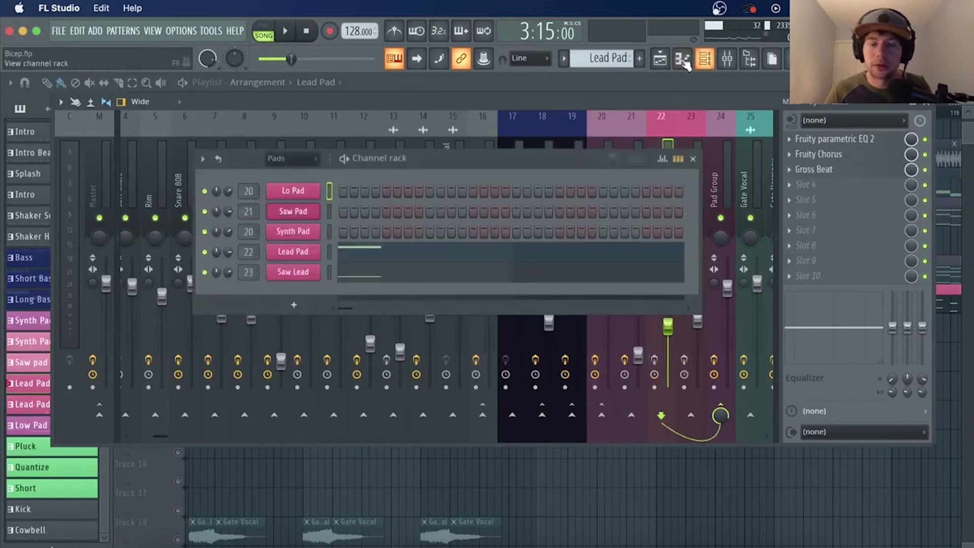
{"action": "left_click", "coordinate": [294, 253]}
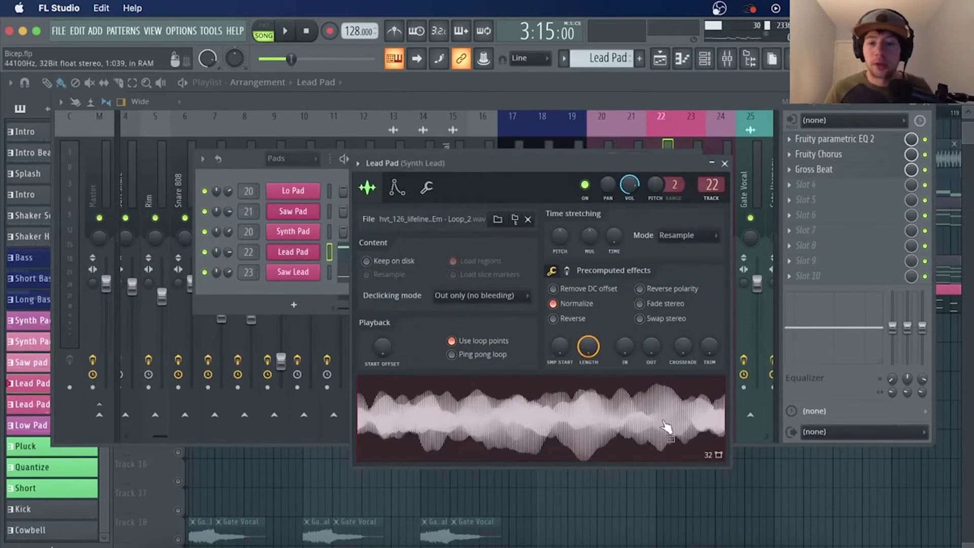
{"action": "left_click", "coordinate": [549, 403]}
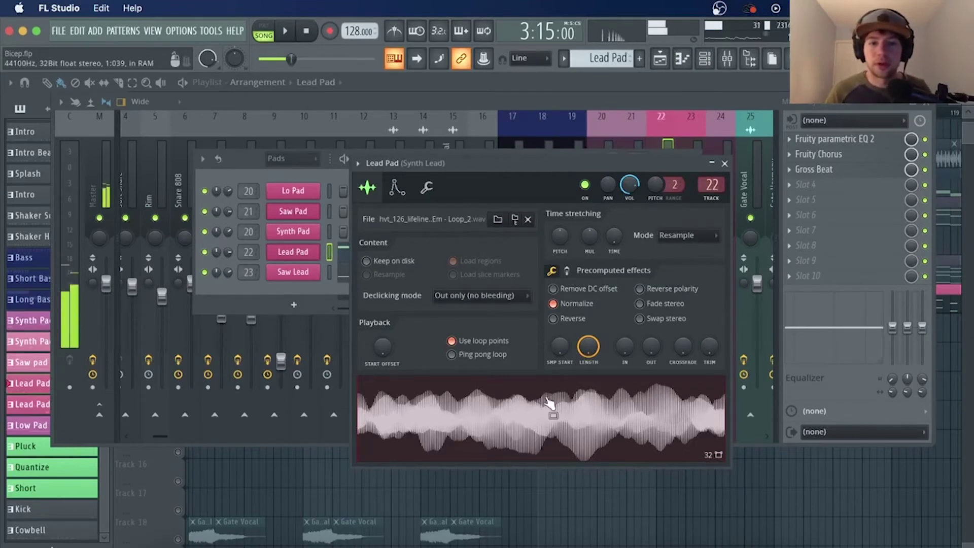
Step: Examine the Lead Pad's Volume and Mod X envelopes while auditioning notes around C5, and return to the mixer
{"action": "left_click", "coordinate": [397, 189]}
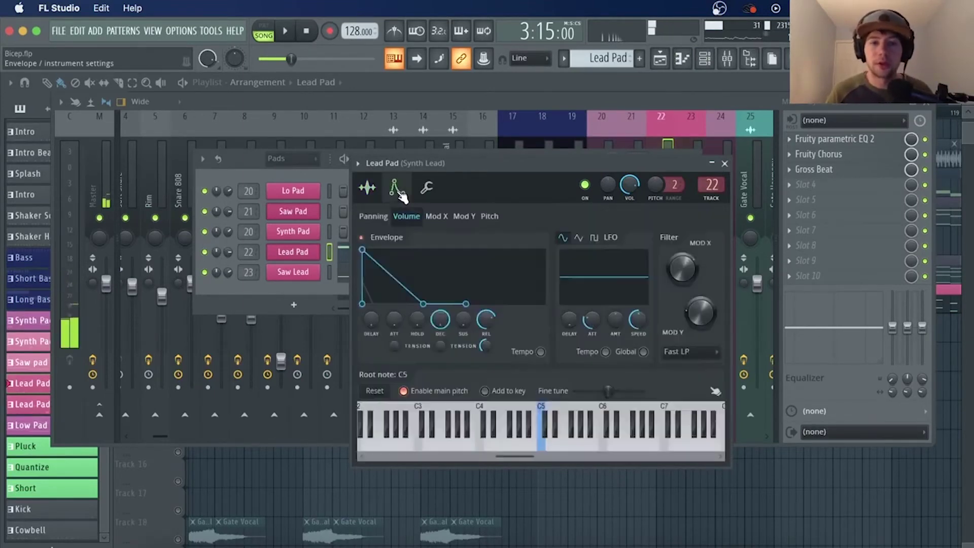
{"action": "left_click", "coordinate": [548, 440]}
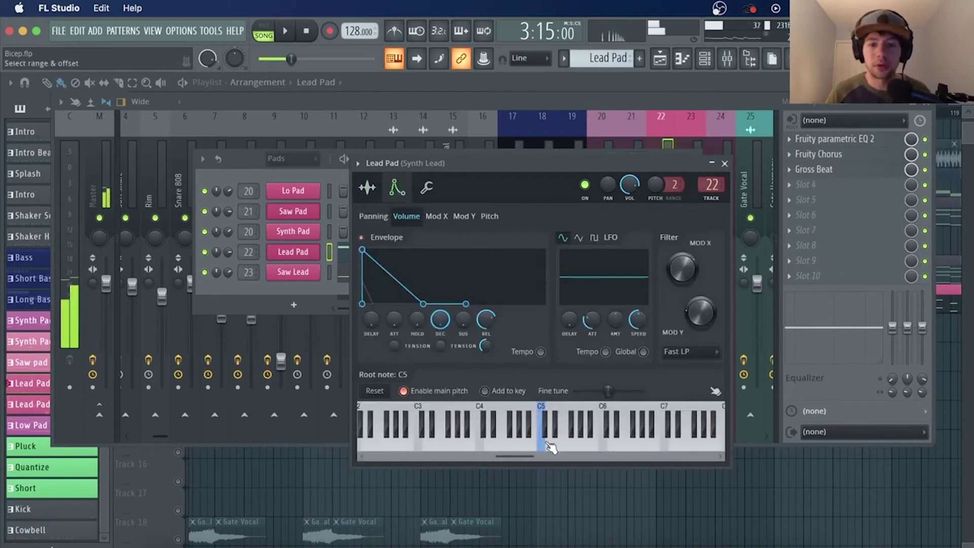
{"action": "left_click", "coordinate": [435, 217]}
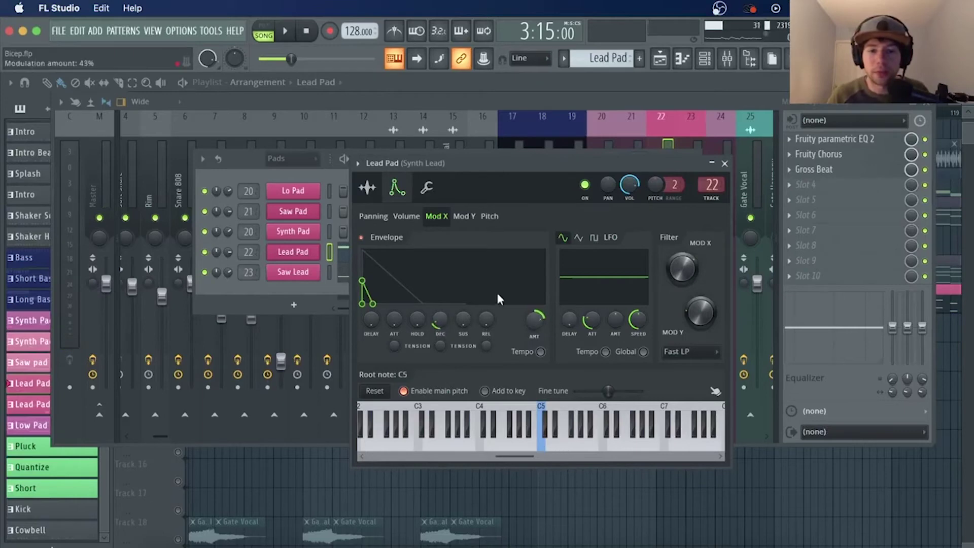
{"action": "left_click", "coordinate": [545, 454]}
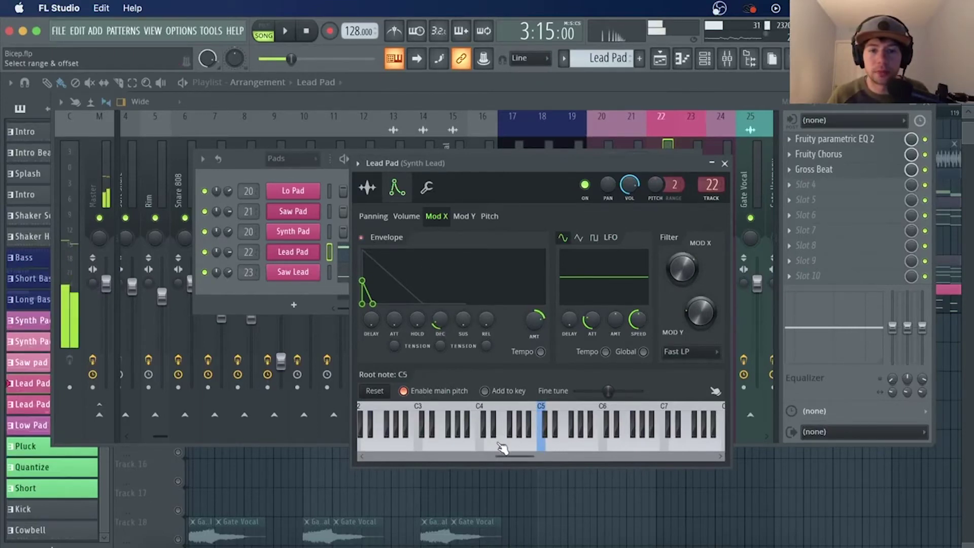
{"action": "left_click", "coordinate": [547, 449]}
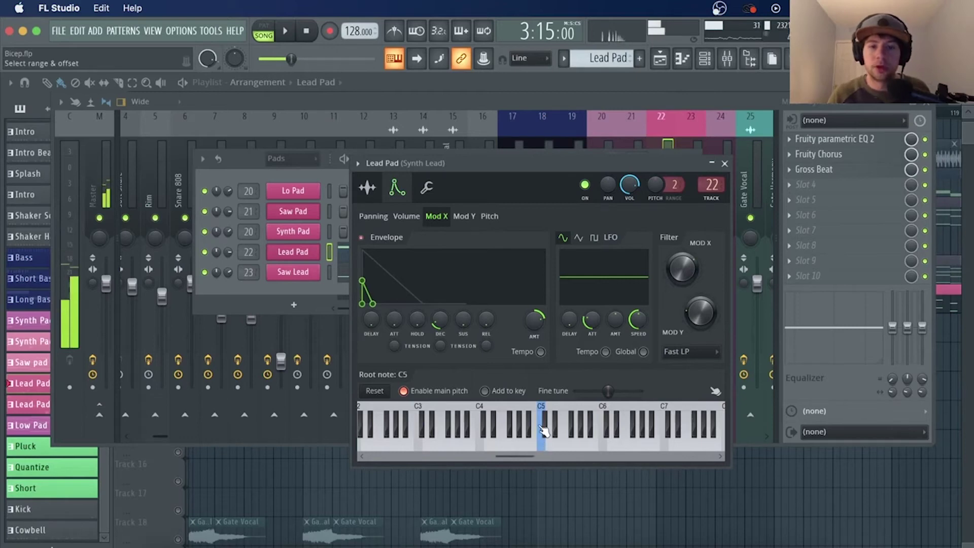
{"action": "left_click", "coordinate": [725, 163]}
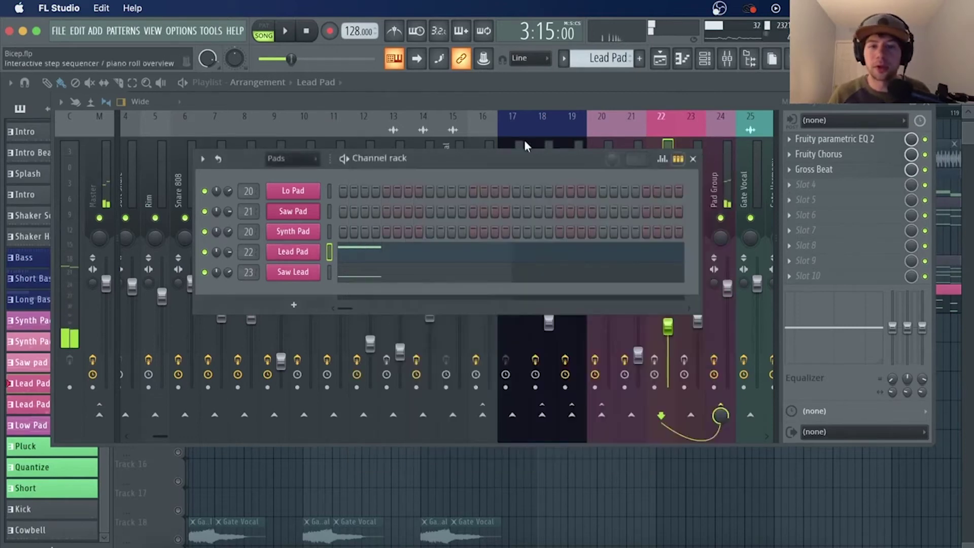
{"action": "left_click", "coordinate": [311, 252]}
{"action": "left_click", "coordinate": [699, 152]}
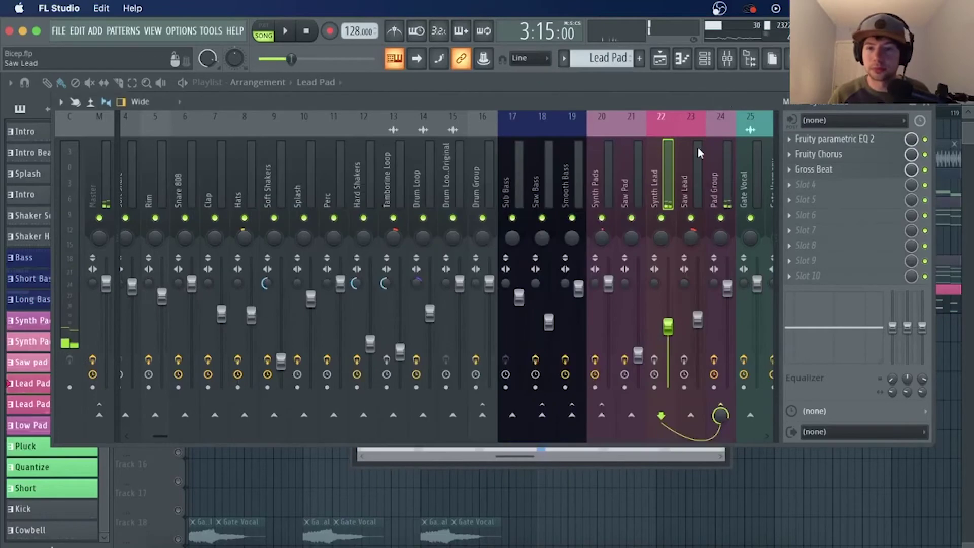
Step: Examine the Synth Lead's Fruity parametric EQ 2 curve and play the lead with Fruity Chorus and Gross Beat bypassed
{"action": "left_click", "coordinate": [870, 141]}
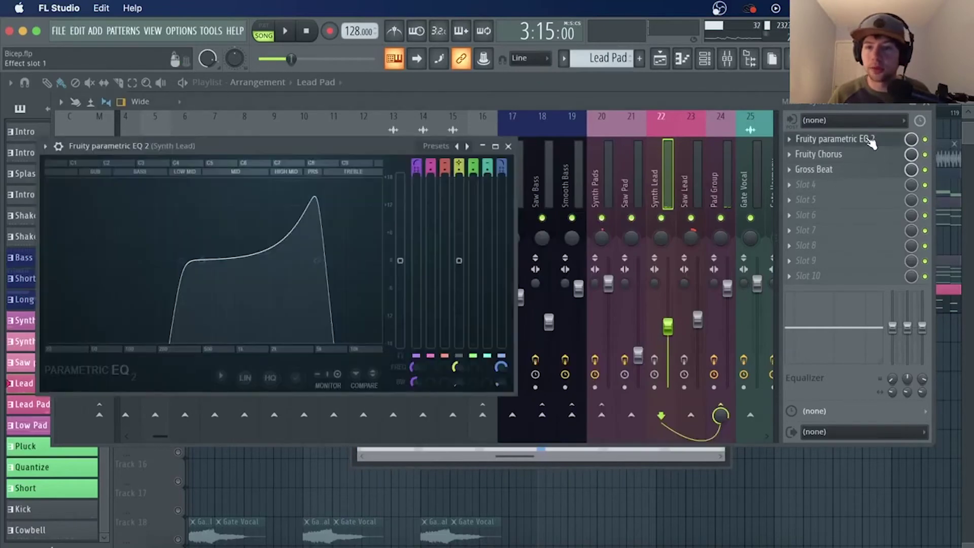
{"action": "left_click", "coordinate": [662, 362]}
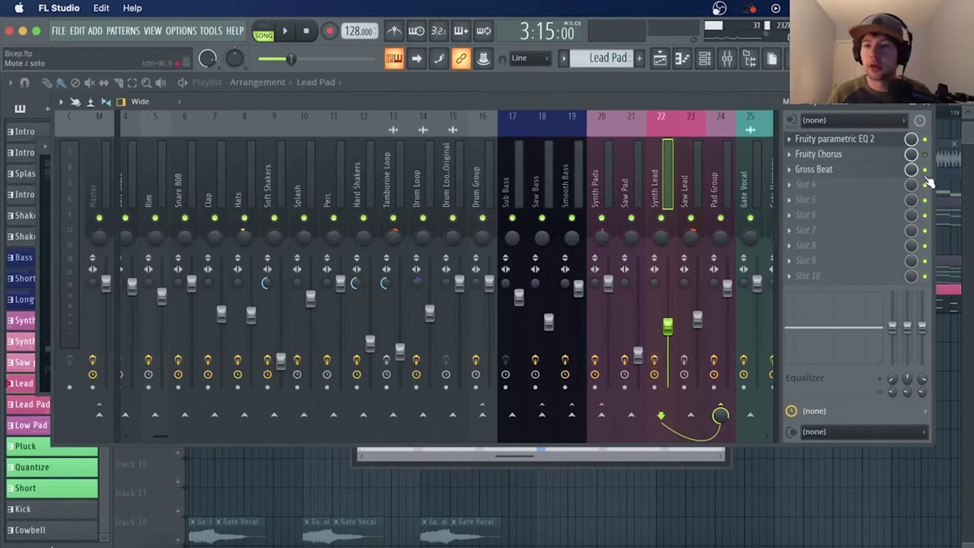
{"action": "key", "text": "space"}
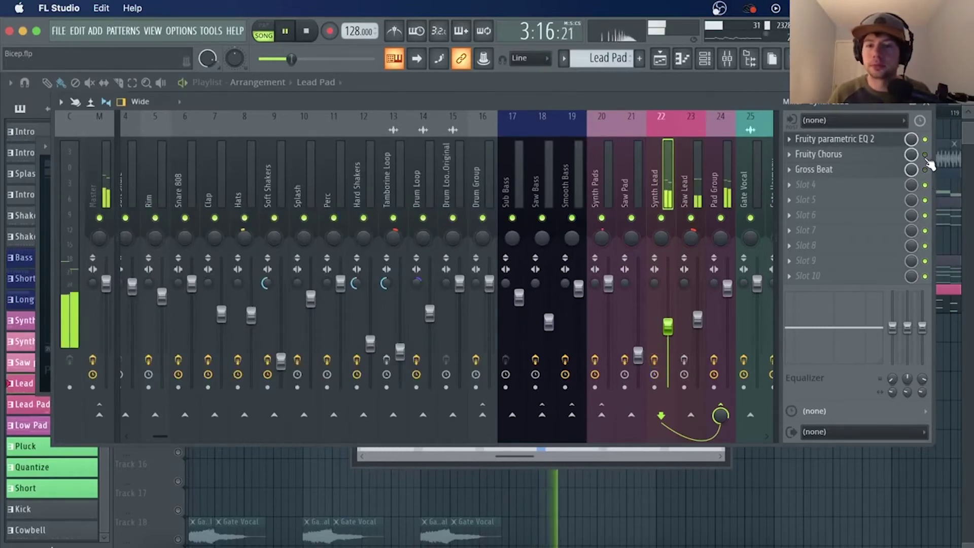
{"action": "key", "text": "space"}
Step: Mute the Saw Lead mixer track and play the Synth Lead with Fruity Chorus re-enabled
{"action": "left_click", "coordinate": [690, 218]}
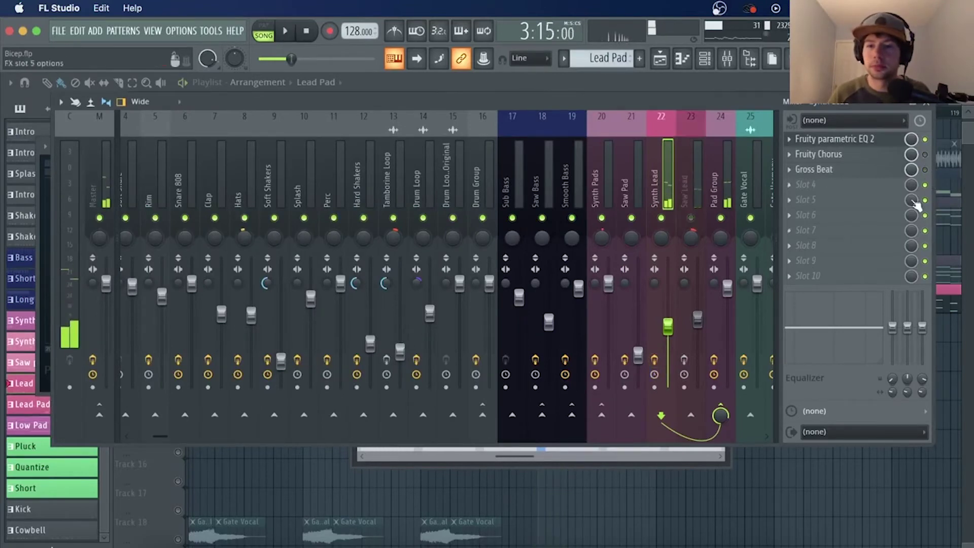
{"action": "key", "text": "space"}
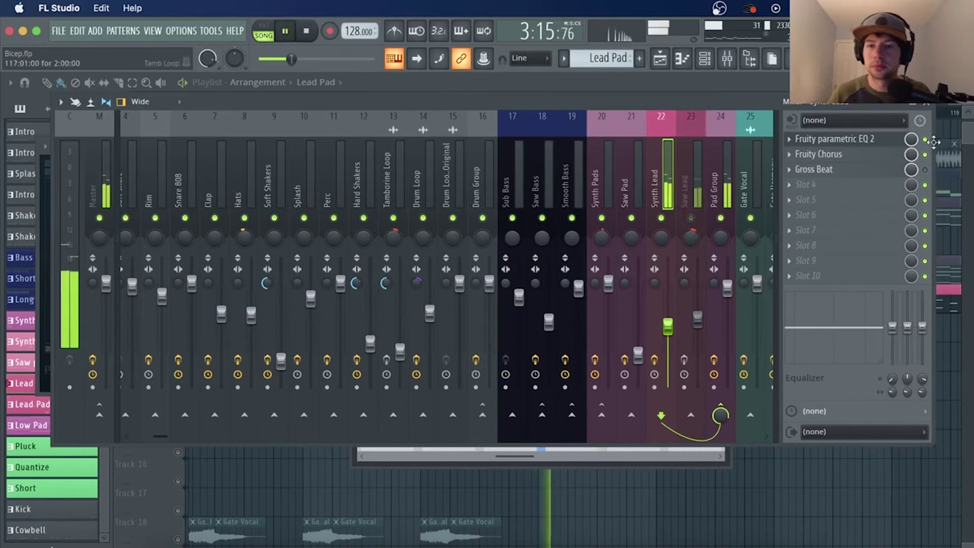
{"action": "key", "text": "space"}
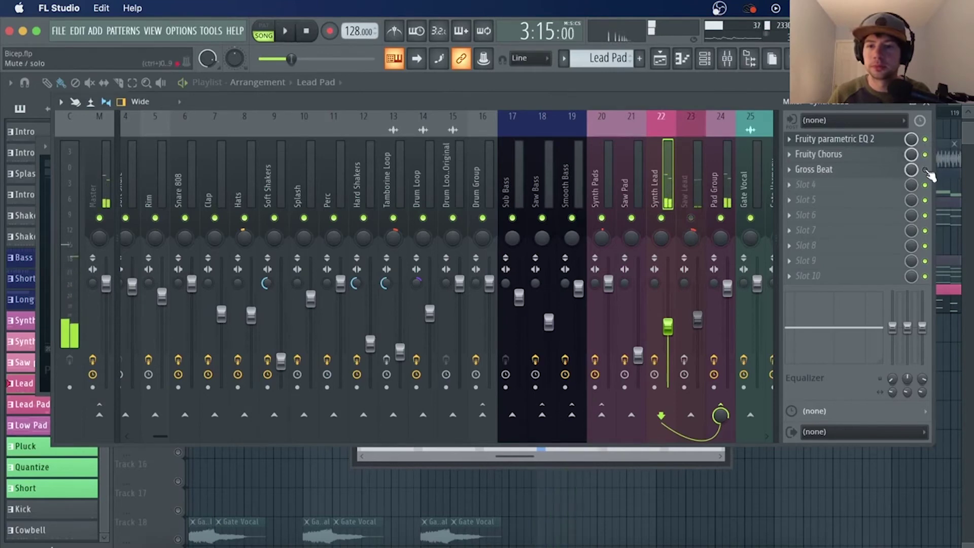
Step: Re-enable Gross Beat on the Synth Lead, examine its Sidechain volume pattern during playback, and close the plugin
{"action": "left_click", "coordinate": [880, 174]}
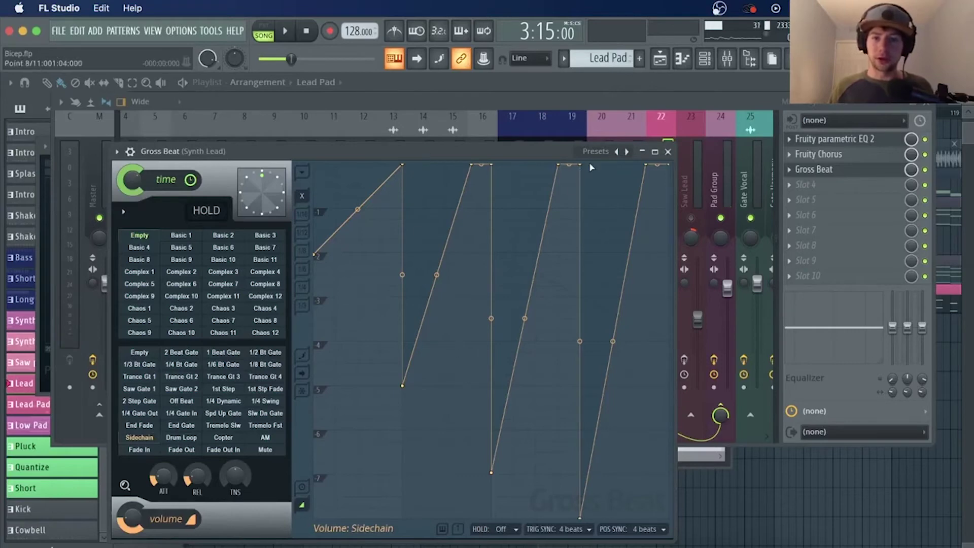
{"action": "key", "text": "space"}
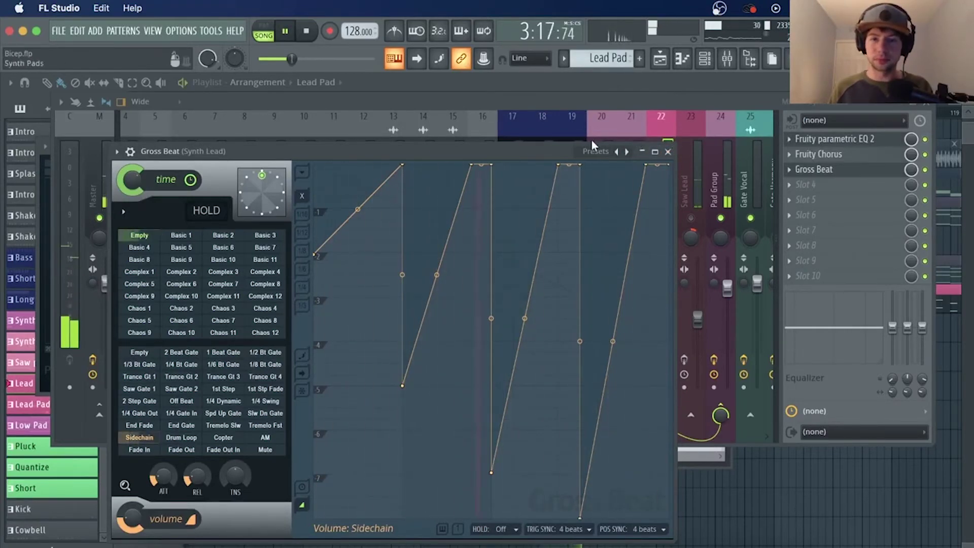
{"action": "key", "text": "space"}
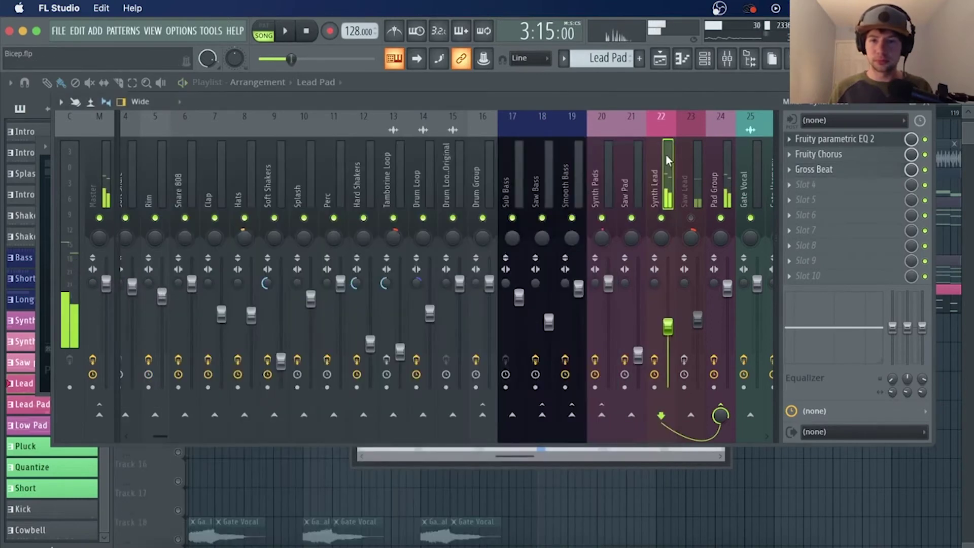
Step: Examine the Saw Lead's 3x Osc oscillators and its Volume and Mod X envelopes
{"action": "left_click", "coordinate": [668, 152]}
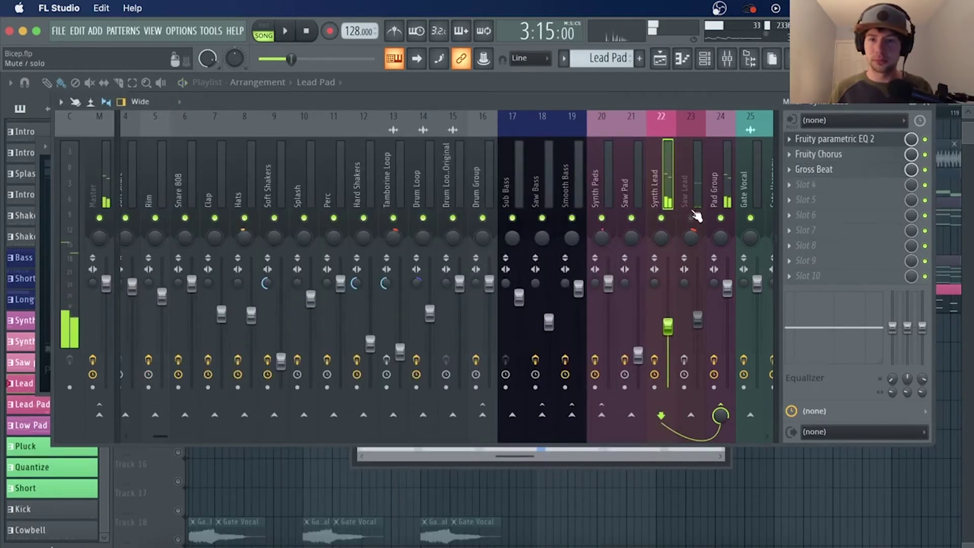
{"action": "left_click", "coordinate": [705, 59]}
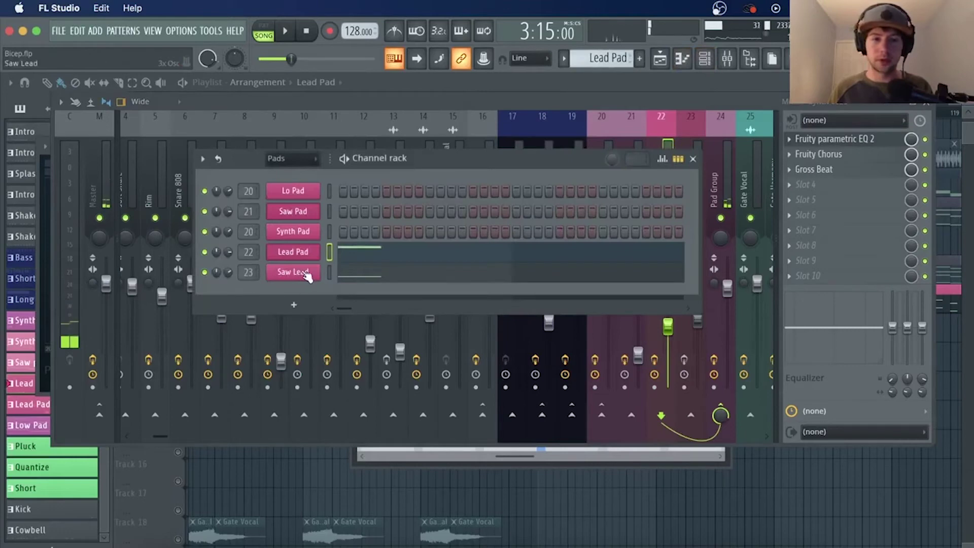
{"action": "left_click", "coordinate": [306, 272]}
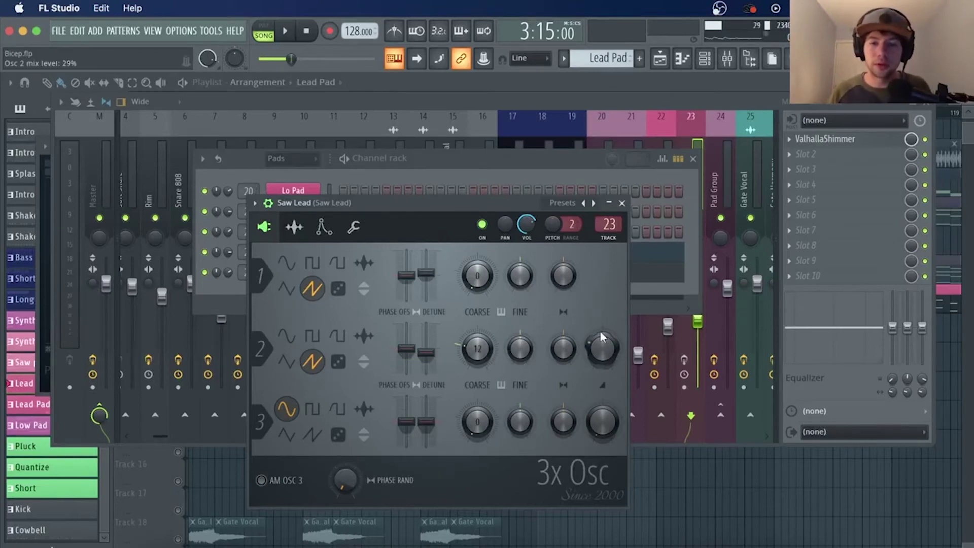
{"action": "left_click", "coordinate": [323, 227]}
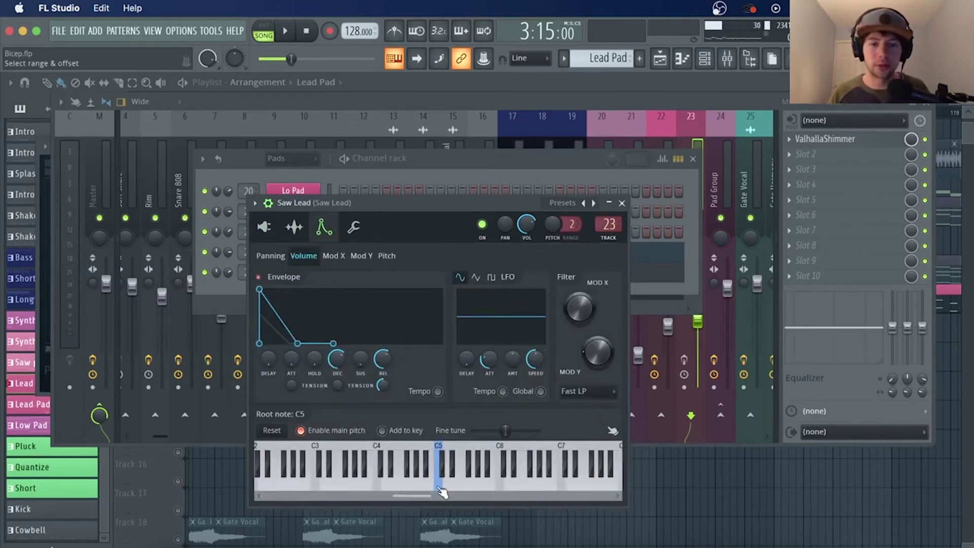
{"action": "left_click", "coordinate": [337, 254]}
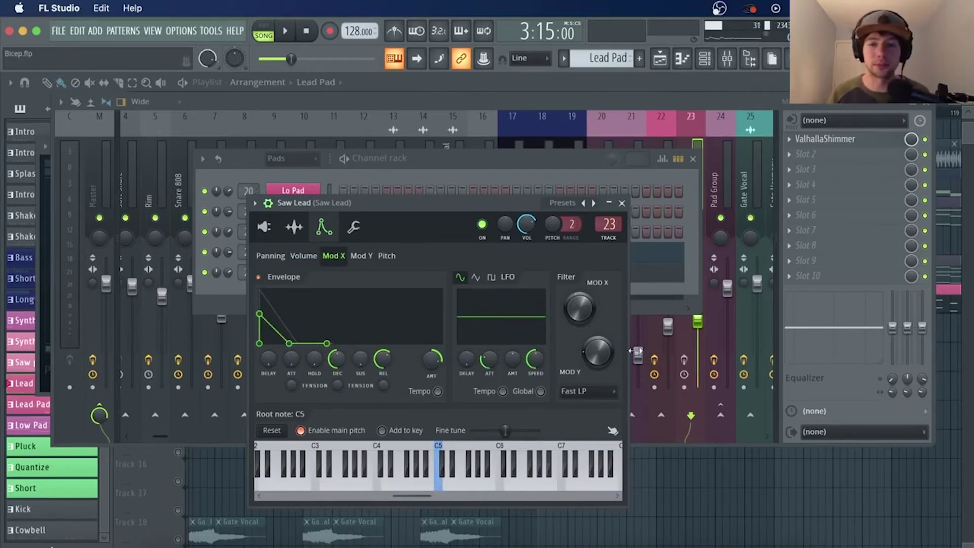
Step: Unmute the Saw Lead mixer track and audition its notes around C5
{"action": "left_click", "coordinate": [635, 142]}
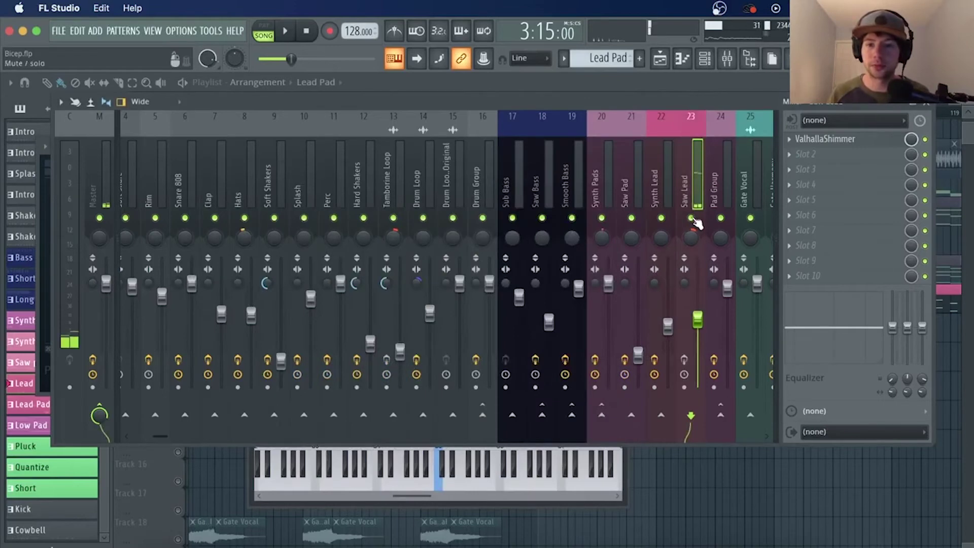
{"action": "left_click", "coordinate": [446, 489]}
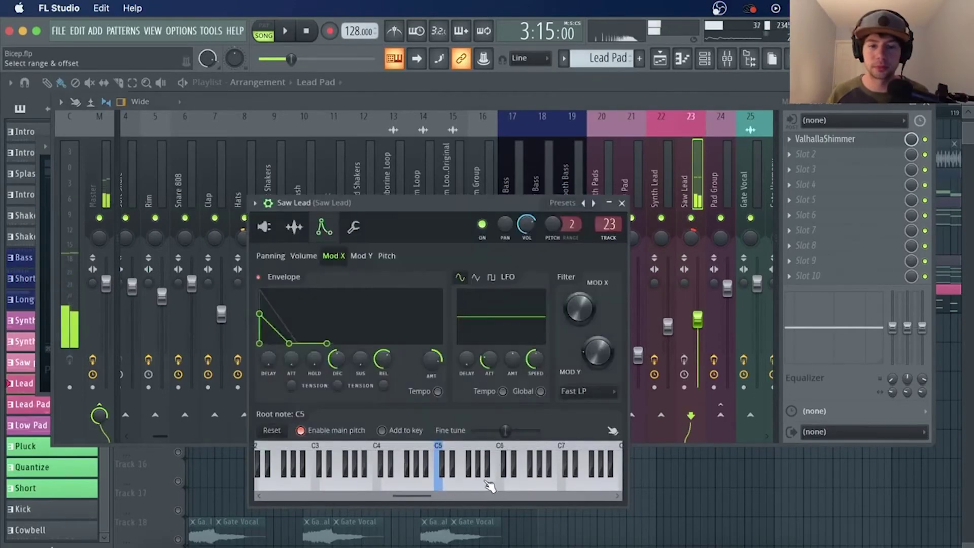
{"action": "left_click", "coordinate": [413, 483]}
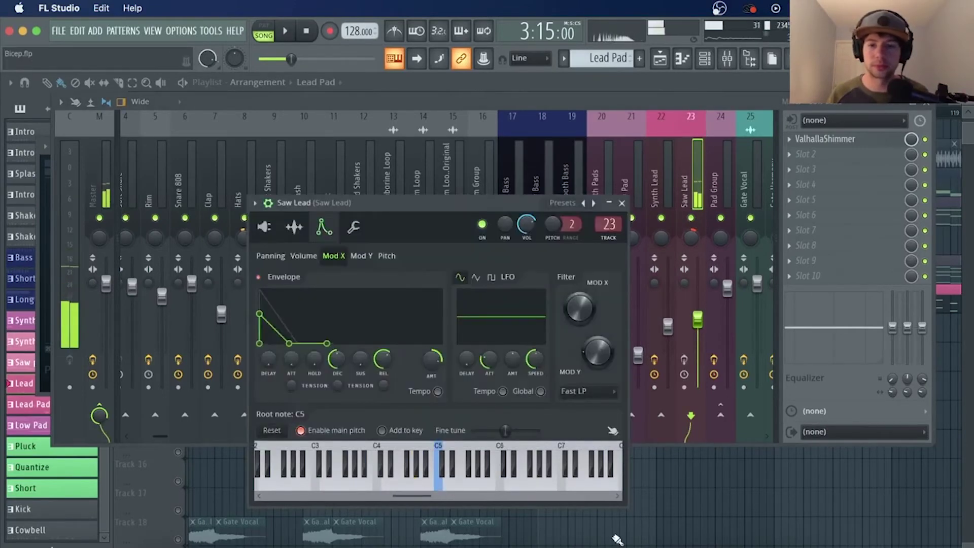
Step: Play the Lead Pad part from bar 113 of the playlist with the mixer in view, and stop playback
{"action": "left_click", "coordinate": [763, 512]}
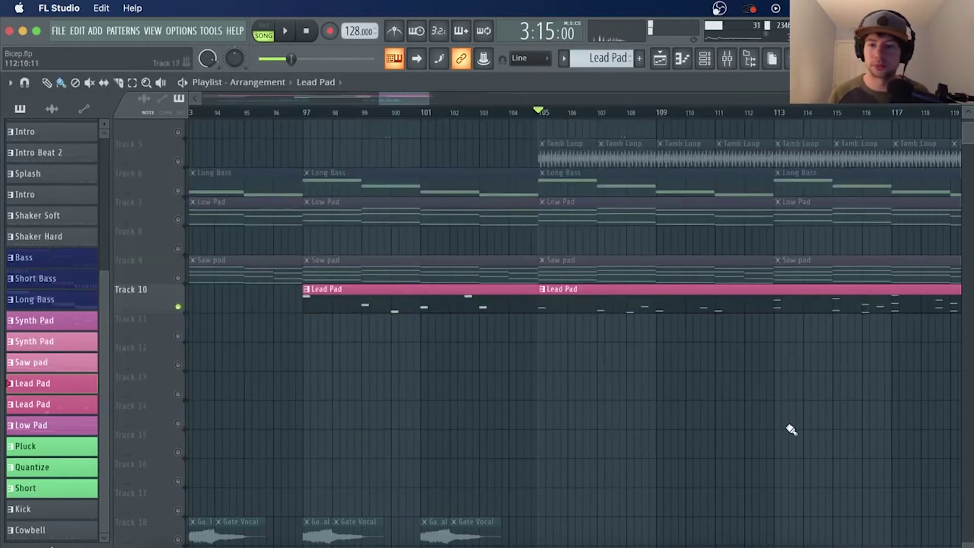
{"action": "scroll", "coordinate": [805, 123], "scroll_direction": "down", "scroll_amount": 2}
{"action": "left_click", "coordinate": [793, 121]}
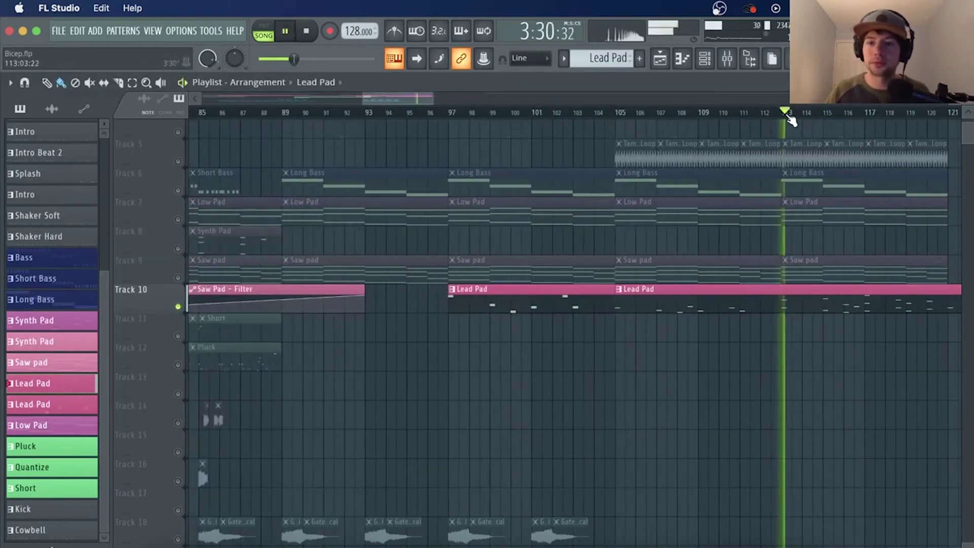
{"action": "scroll", "coordinate": [793, 121], "scroll_direction": "down", "scroll_amount": 2}
{"action": "scroll", "coordinate": [793, 121], "scroll_direction": "down", "scroll_amount": 1}
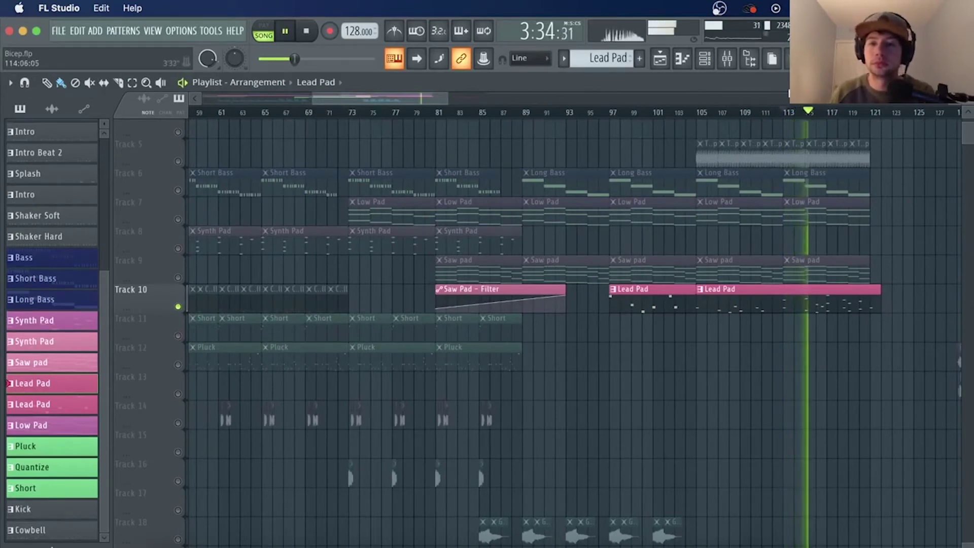
{"action": "left_click", "coordinate": [737, 60]}
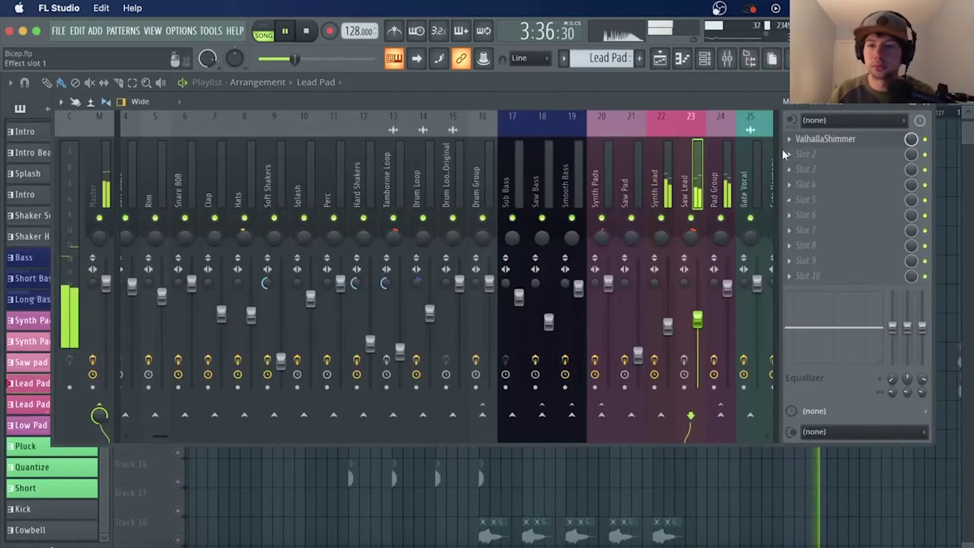
{"action": "key", "text": "space"}
Step: Examine the Saw Lead's ValhallaShimmer settings, close the plugin and play both lead layers together
{"action": "left_click", "coordinate": [665, 193]}
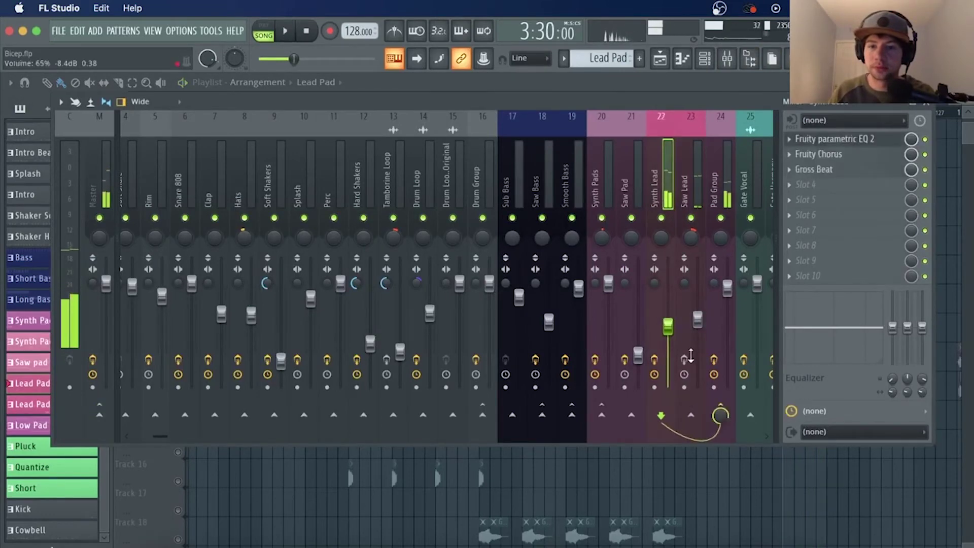
{"action": "left_click", "coordinate": [695, 173]}
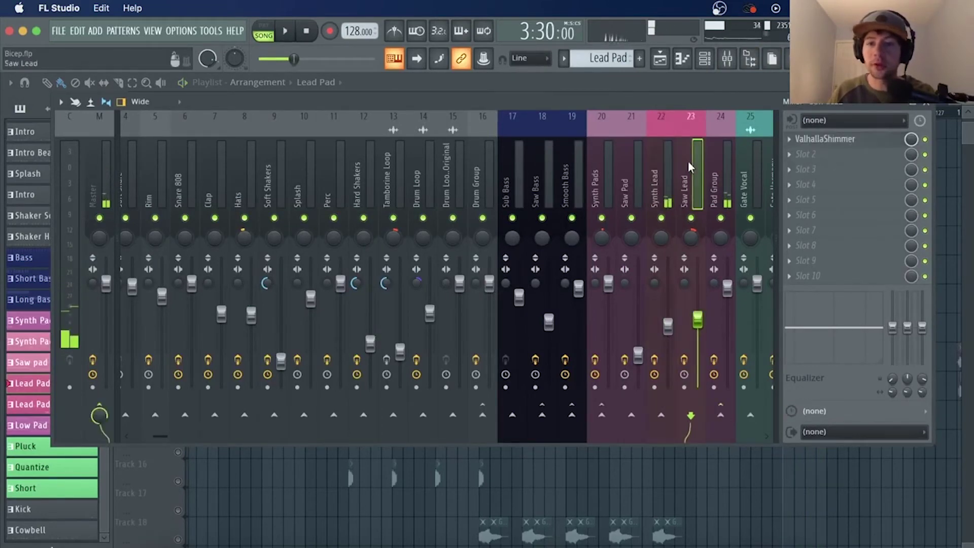
{"action": "left_click", "coordinate": [817, 141]}
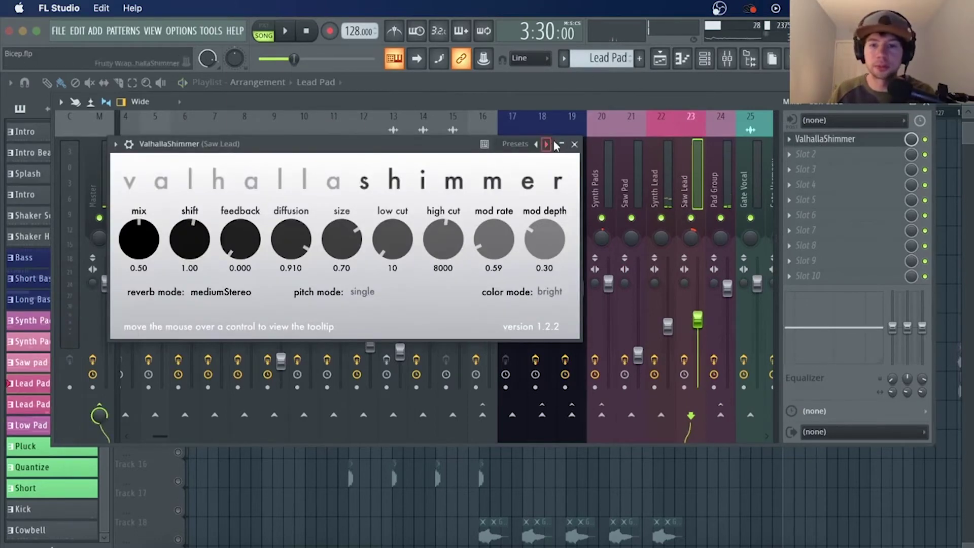
{"action": "left_click", "coordinate": [575, 144]}
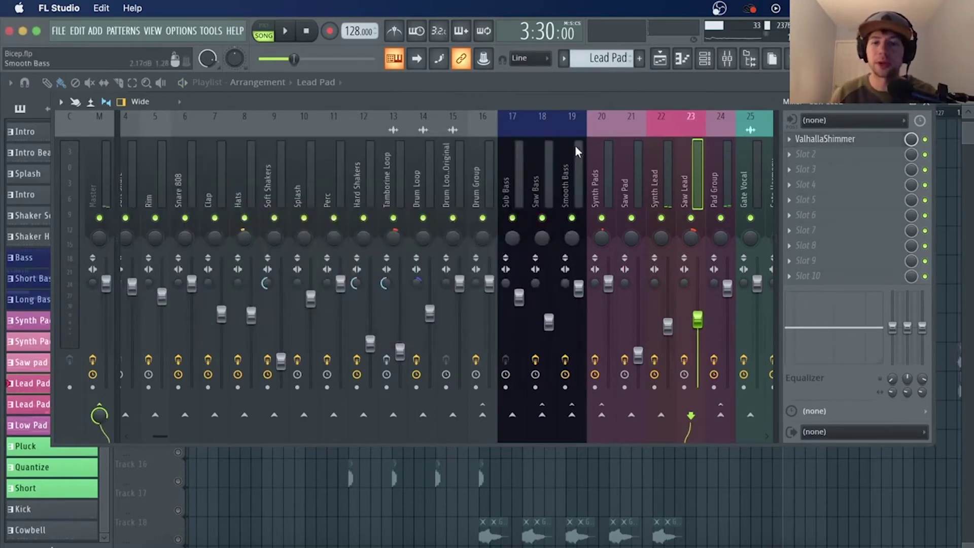
{"action": "key", "text": "space"}
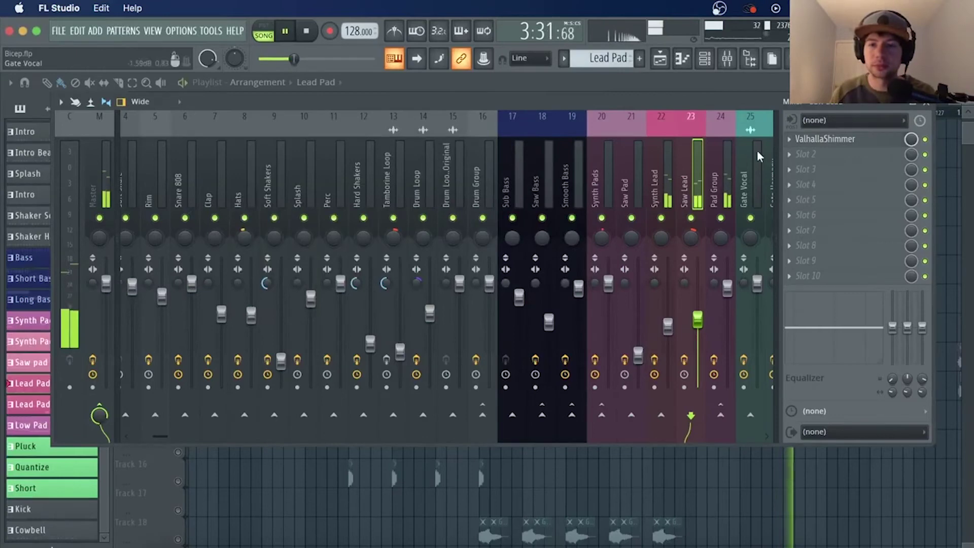
{"action": "key", "text": "space"}
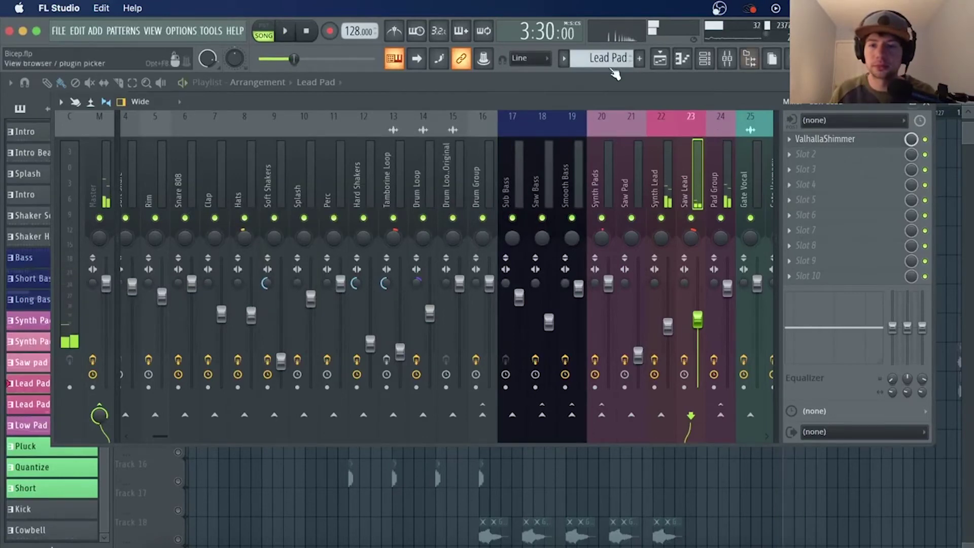
Step: Move the playlist position to bar 57, solo Track 11 and select its Short pattern
{"action": "key", "text": "F9"}
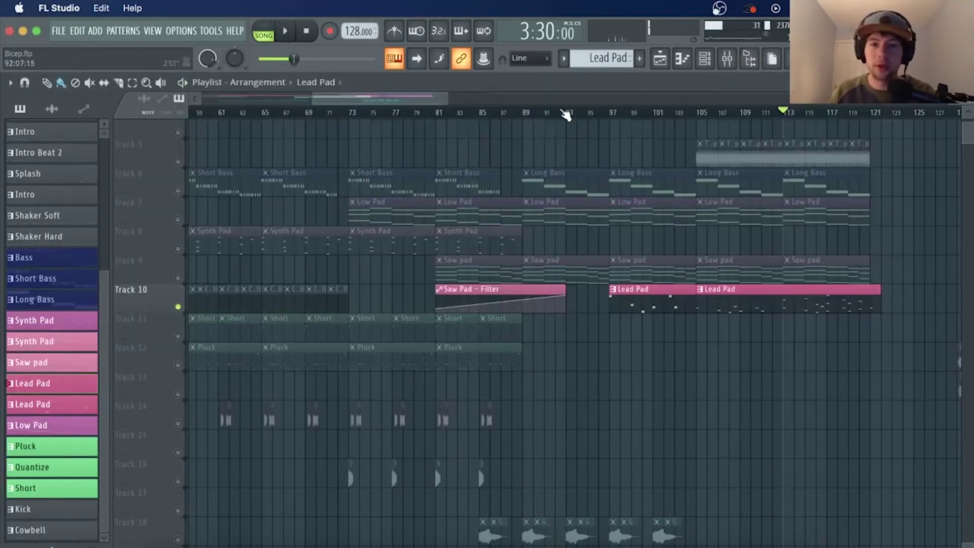
{"action": "scroll", "coordinate": [566, 114], "scroll_direction": "down", "scroll_amount": 8}
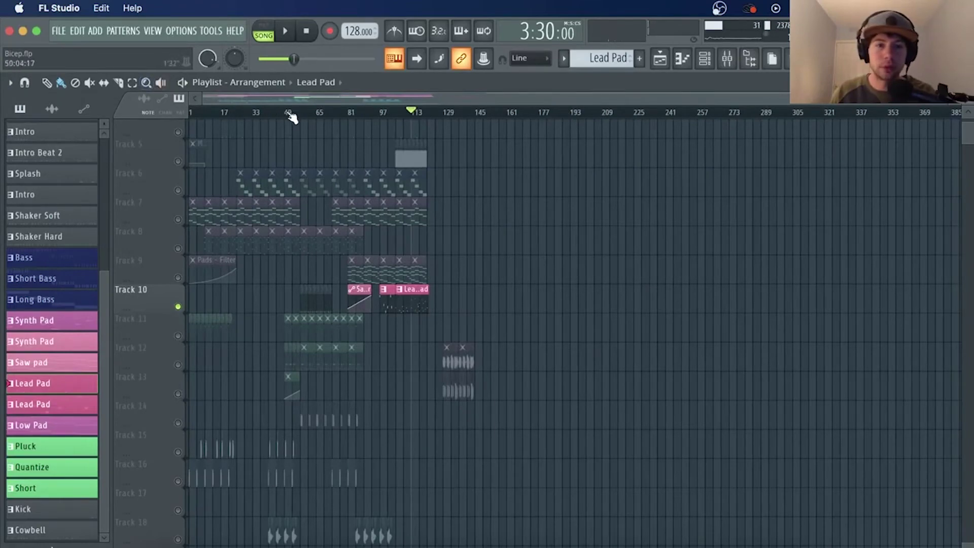
{"action": "scroll", "coordinate": [293, 115], "scroll_direction": "up", "scroll_amount": 8}
{"action": "left_click", "coordinate": [403, 117]}
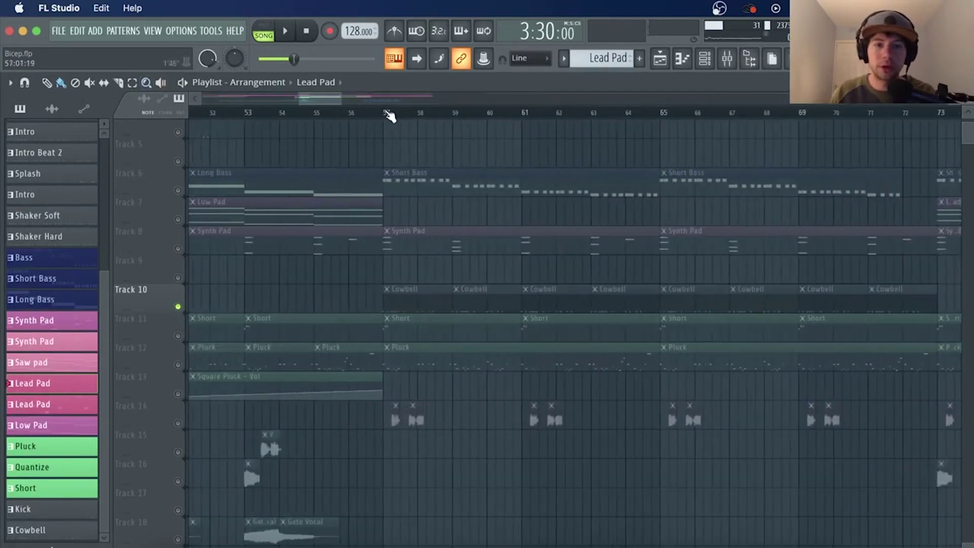
{"action": "left_click", "coordinate": [180, 339]}
{"action": "double_click", "coordinate": [448, 330]}
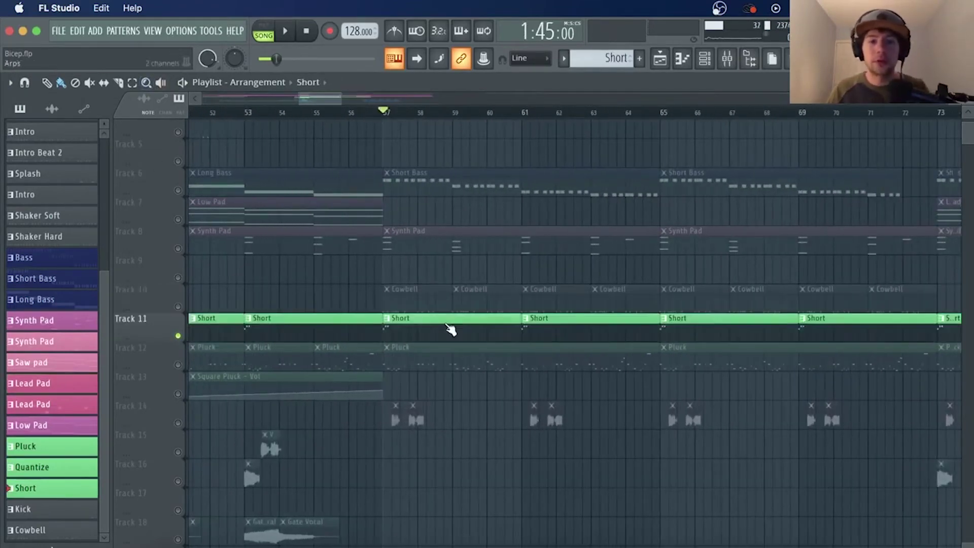
Step: Show the Arps channels over the mixer's Pluck and Short tracks and play the Short pattern
{"action": "left_click", "coordinate": [661, 61]}
{"action": "left_click", "coordinate": [704, 59]}
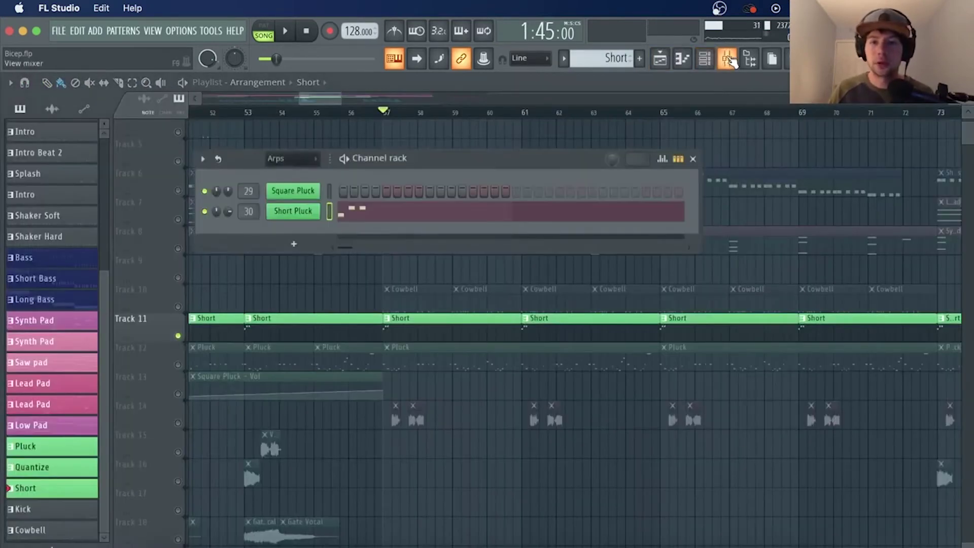
{"action": "left_click", "coordinate": [727, 58]}
{"action": "scroll", "coordinate": [603, 199], "scroll_direction": "right", "scroll_amount": 8}
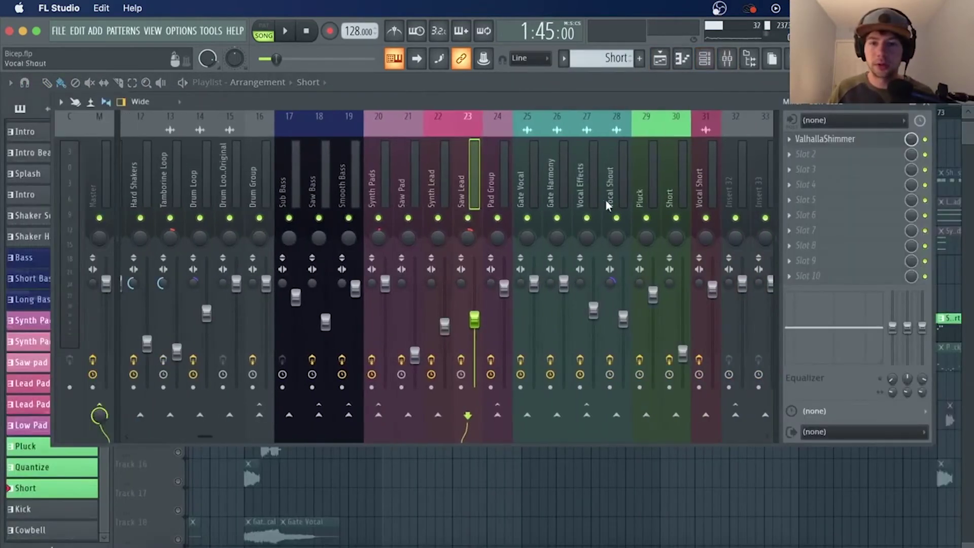
{"action": "left_click", "coordinate": [704, 58]}
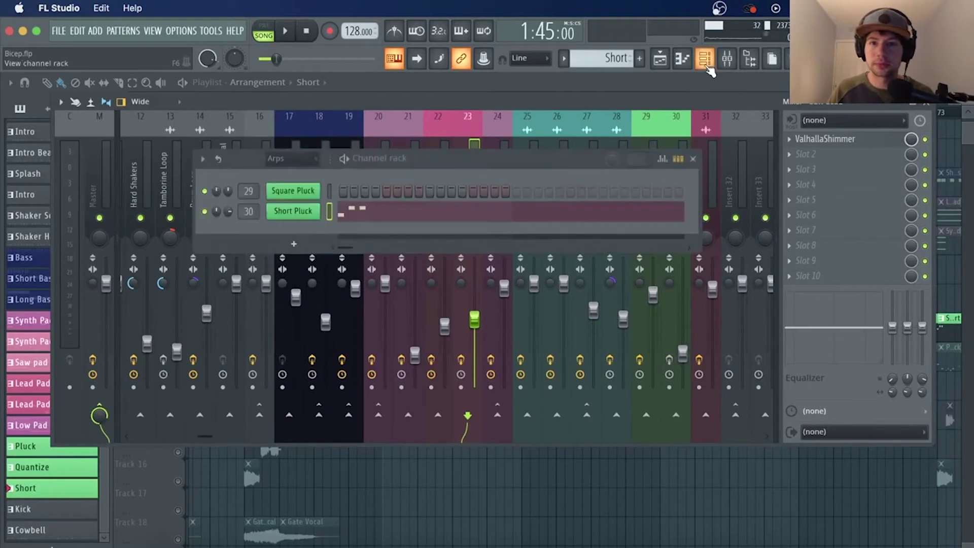
{"action": "key", "text": "space"}
{"action": "key", "text": "space"}
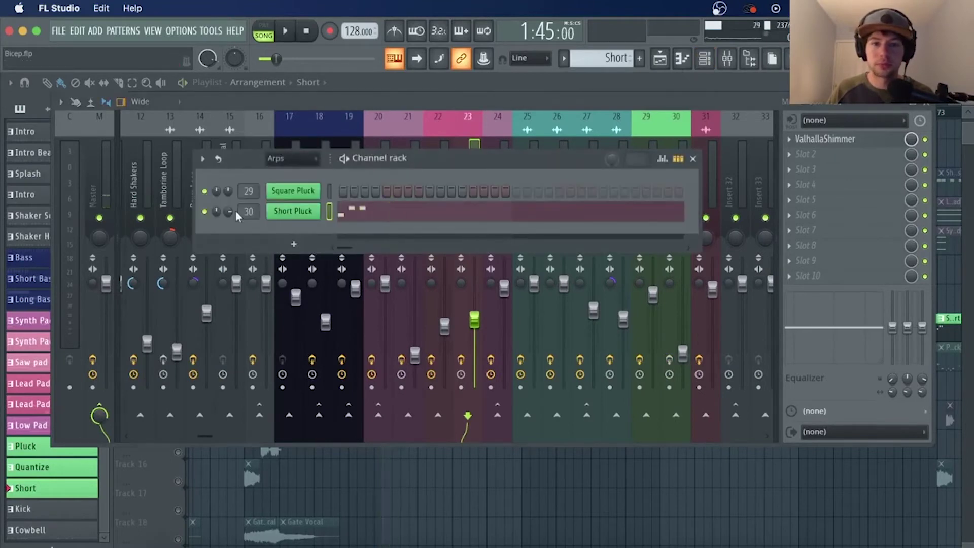
Step: Examine the Short Pluck's 3x Osc oscillators and Volume envelope, and audition its C5 note
{"action": "left_click", "coordinate": [308, 212]}
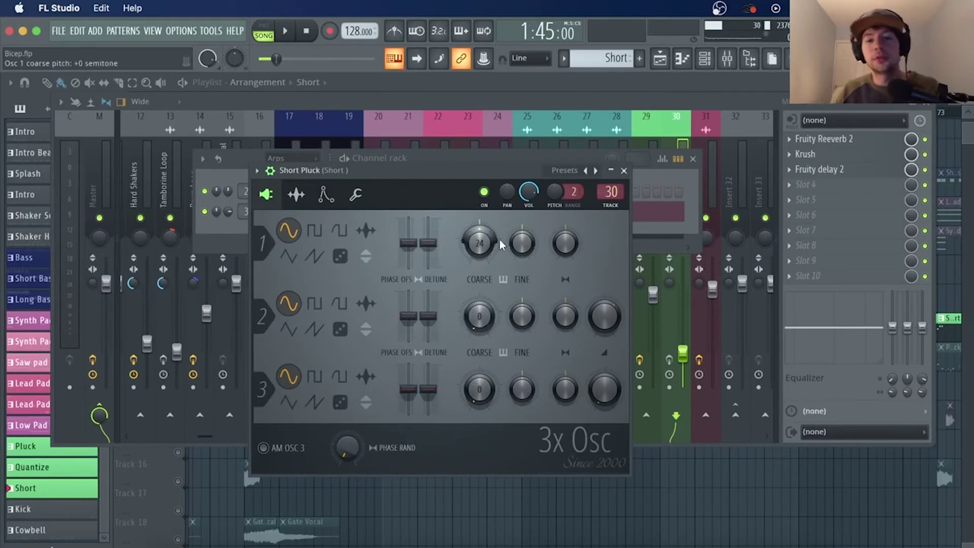
{"action": "left_click_drag", "start_coordinate": [495, 314], "coordinate": [501, 336]}
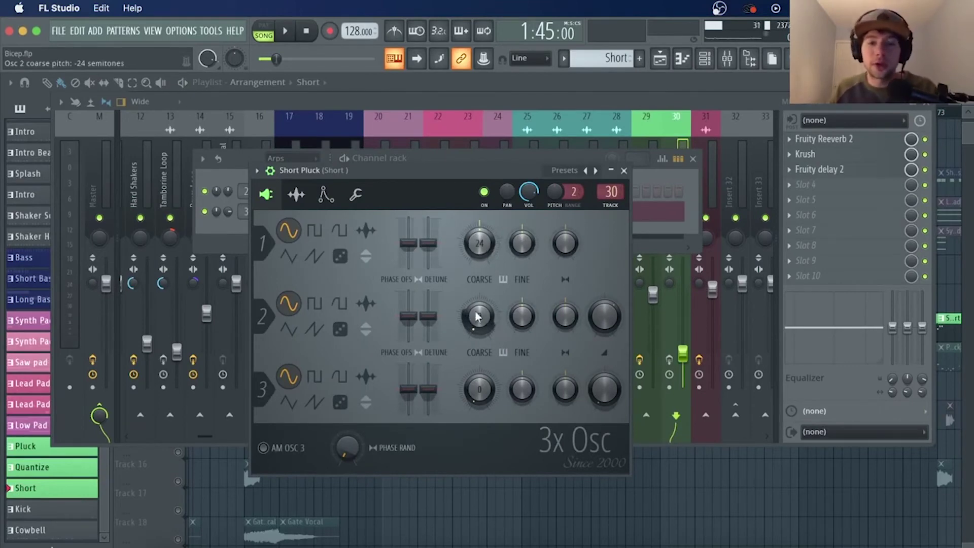
{"action": "left_click", "coordinate": [326, 194]}
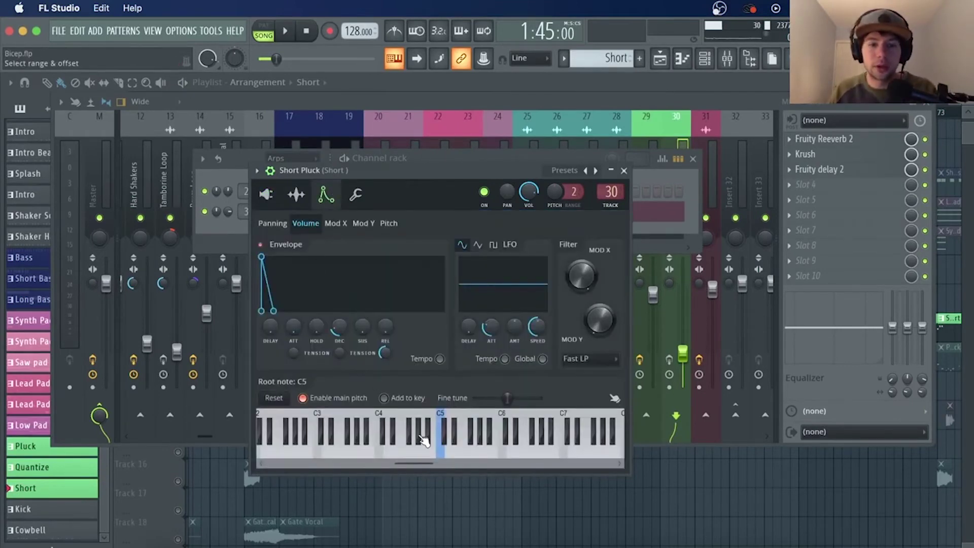
{"action": "left_click", "coordinate": [445, 454]}
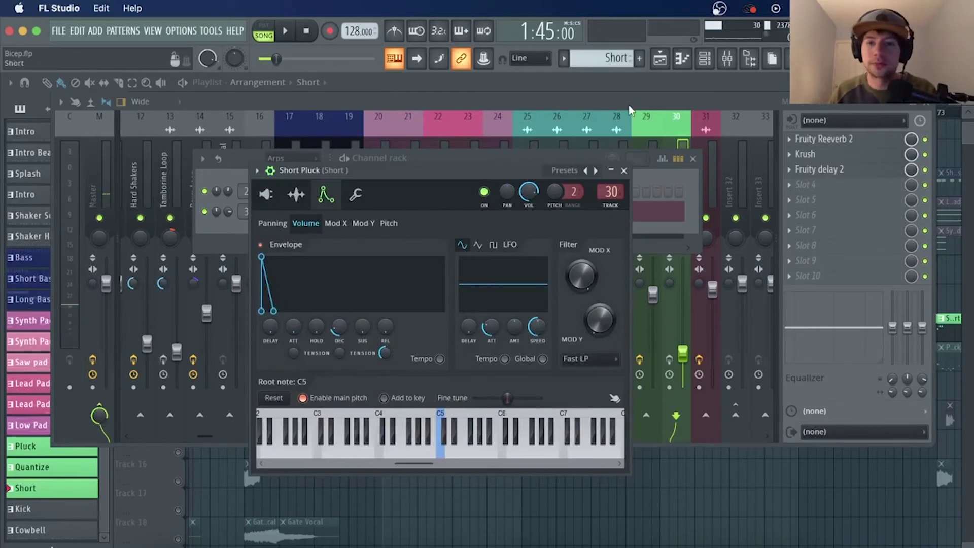
Step: Compare the Short mixer track with Krush and Fruity delay 2 bypassed and with Krush re-enabled
{"action": "left_click", "coordinate": [674, 172]}
{"action": "left_click", "coordinate": [670, 360]}
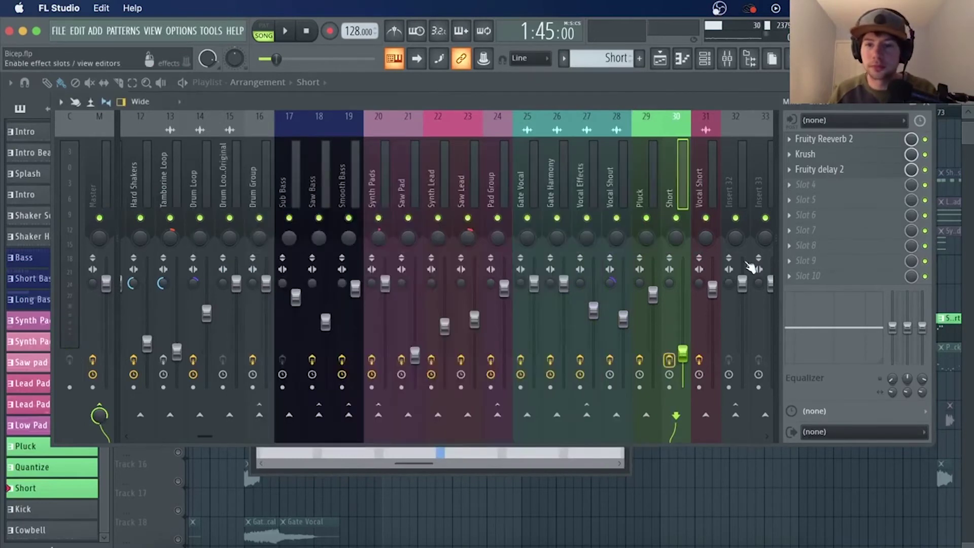
{"action": "left_click", "coordinate": [926, 170]}
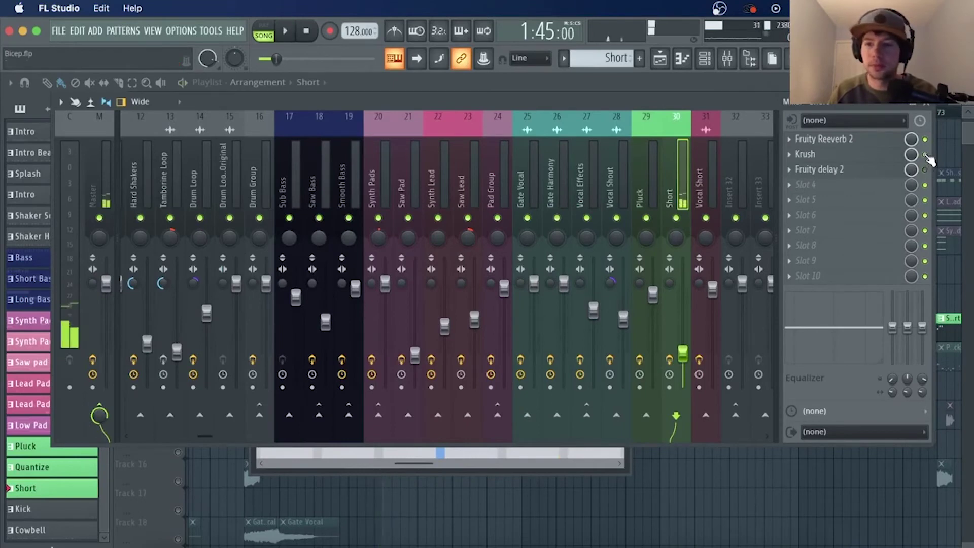
{"action": "left_click", "coordinate": [925, 155]}
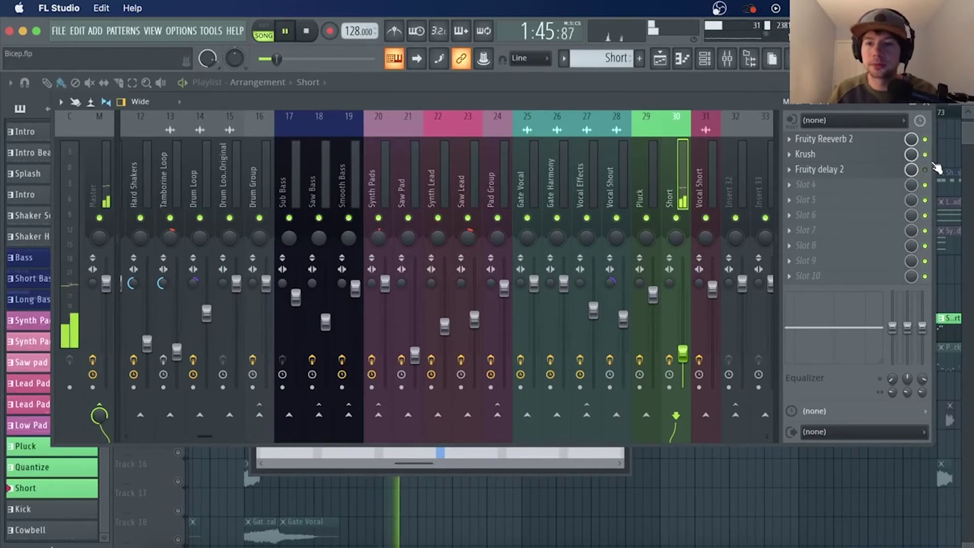
Step: Examine the Short track's Fruity delay 2 settings and play the pattern with the delay enabled
{"action": "left_click", "coordinate": [870, 169]}
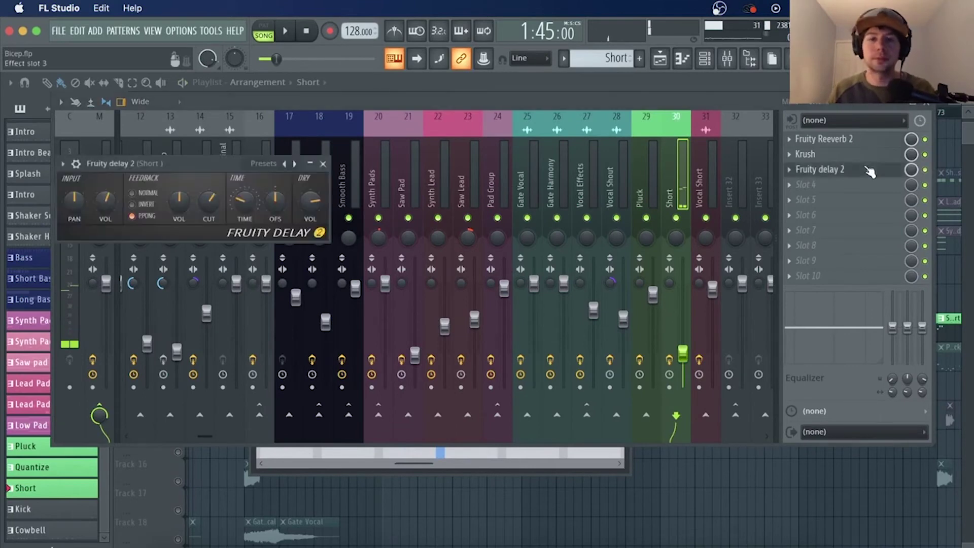
{"action": "key", "text": "space"}
{"action": "key", "text": "space"}
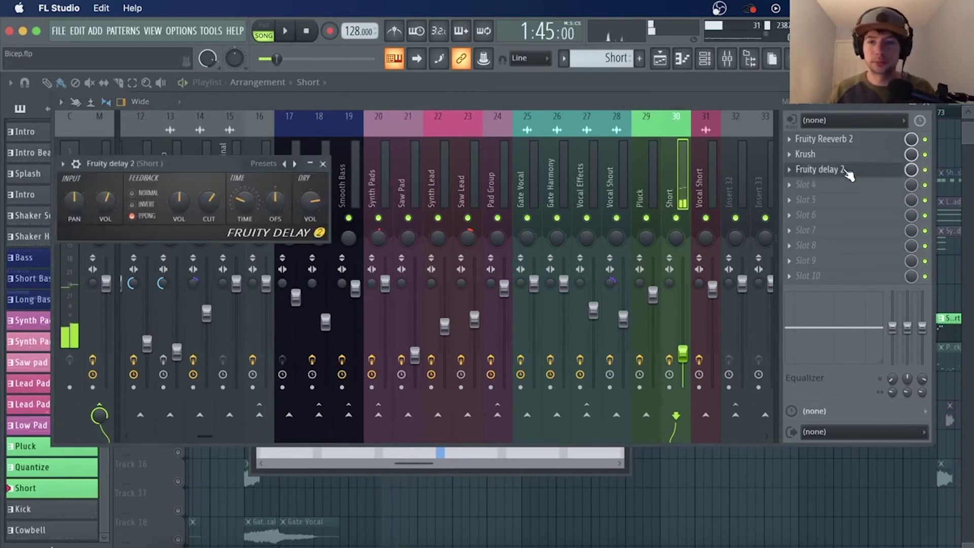
Step: Examine the Short track's Krush settings, then close the plugin and the mixer
{"action": "left_click", "coordinate": [833, 155]}
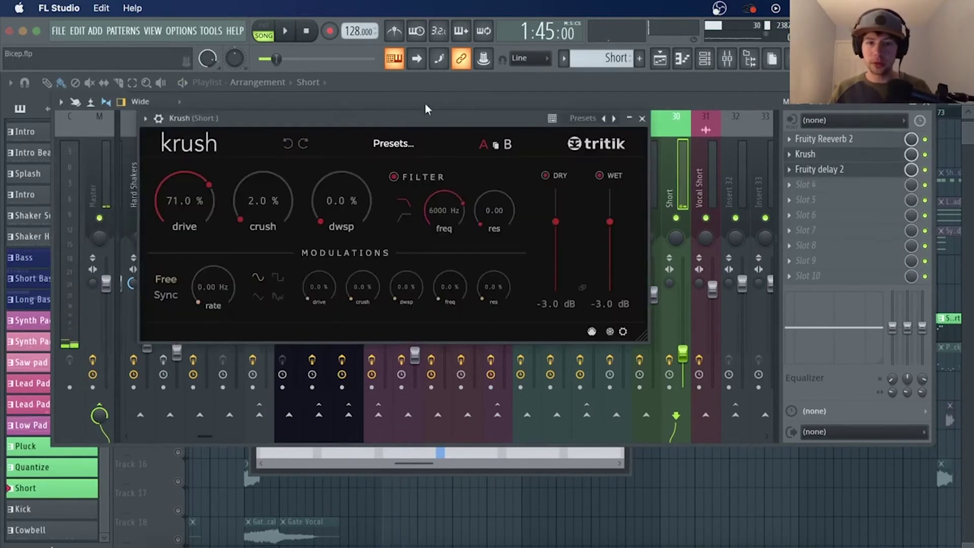
{"action": "left_click_drag", "start_coordinate": [433, 115], "coordinate": [541, 134]}
{"action": "left_click", "coordinate": [749, 129]}
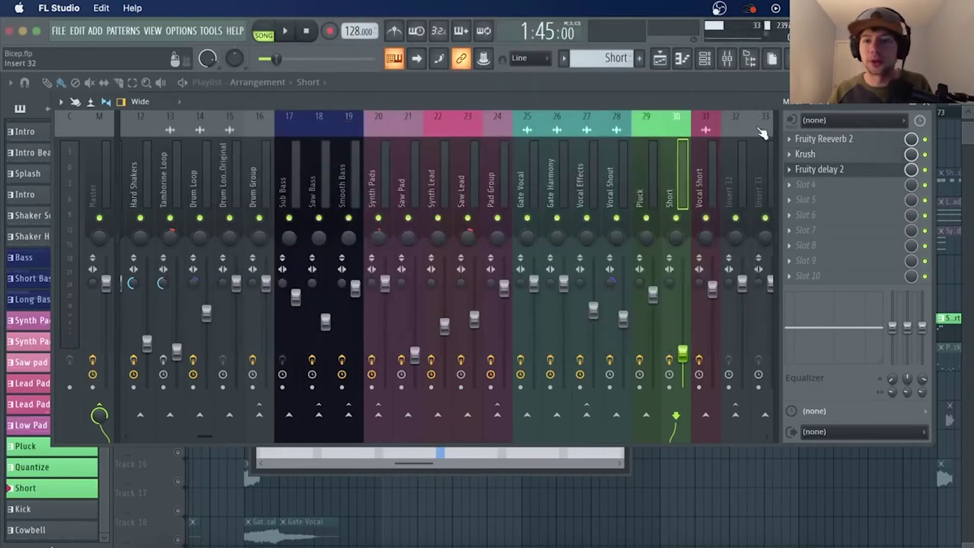
{"action": "left_click", "coordinate": [932, 108]}
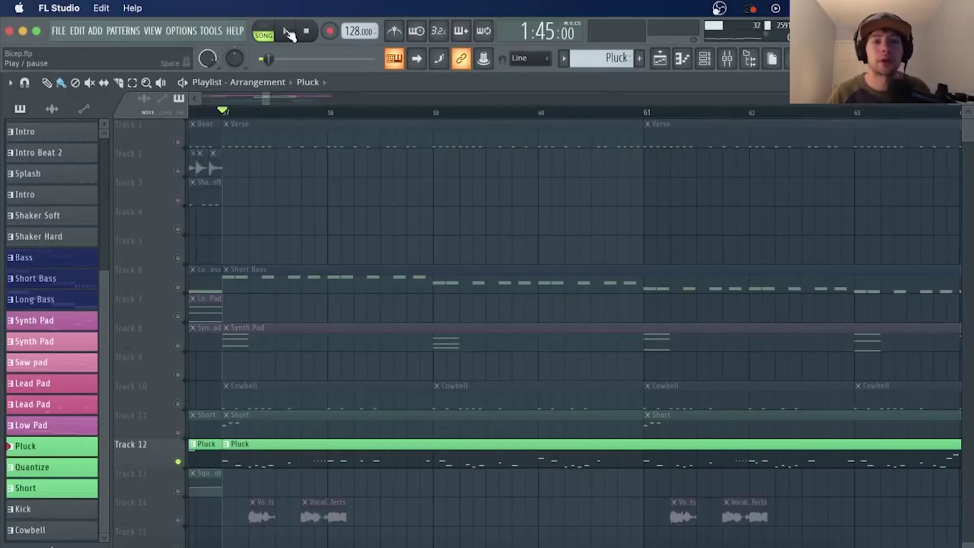
Step: Play the soloed Pluck pattern, then show its Arps channels above the playlist tracks
{"action": "left_click", "coordinate": [287, 32]}
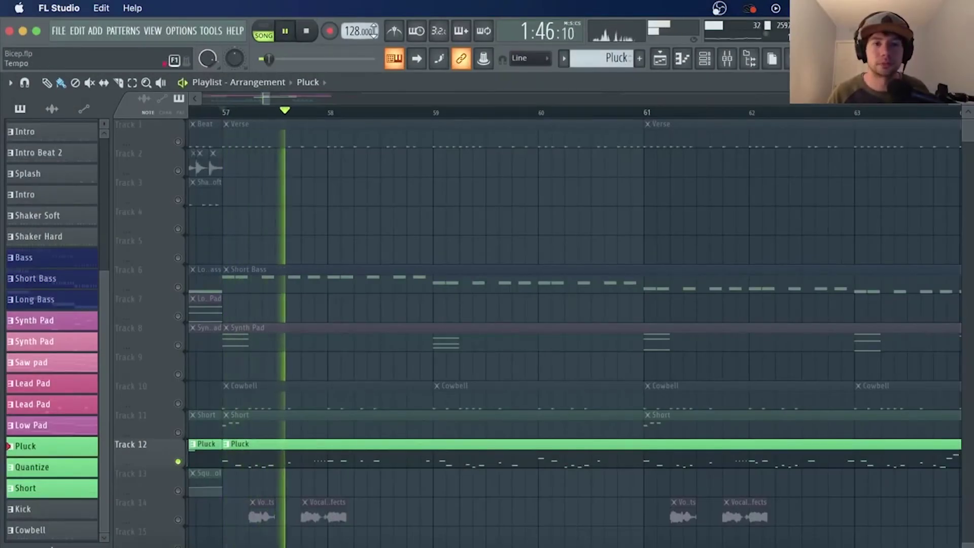
{"action": "left_click", "coordinate": [308, 33]}
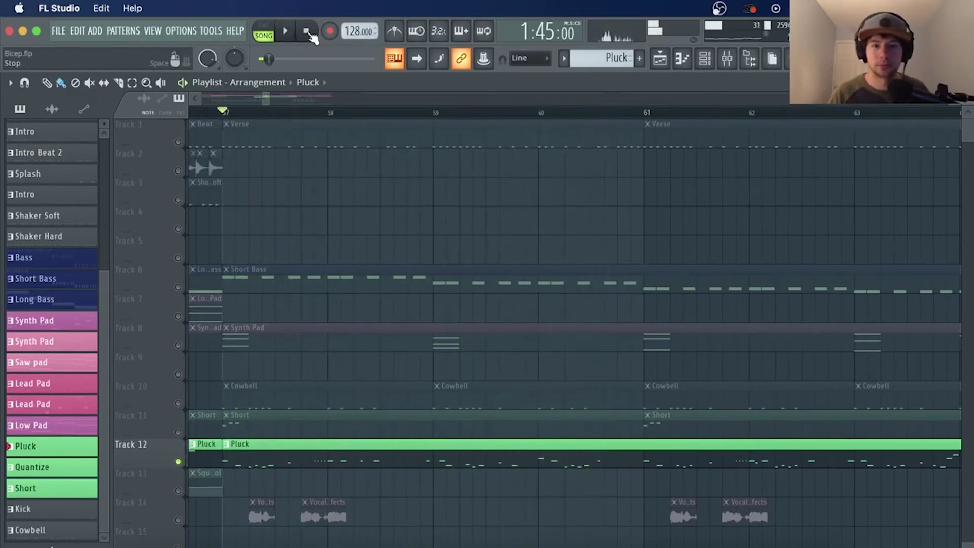
{"action": "double_click", "coordinate": [446, 458]}
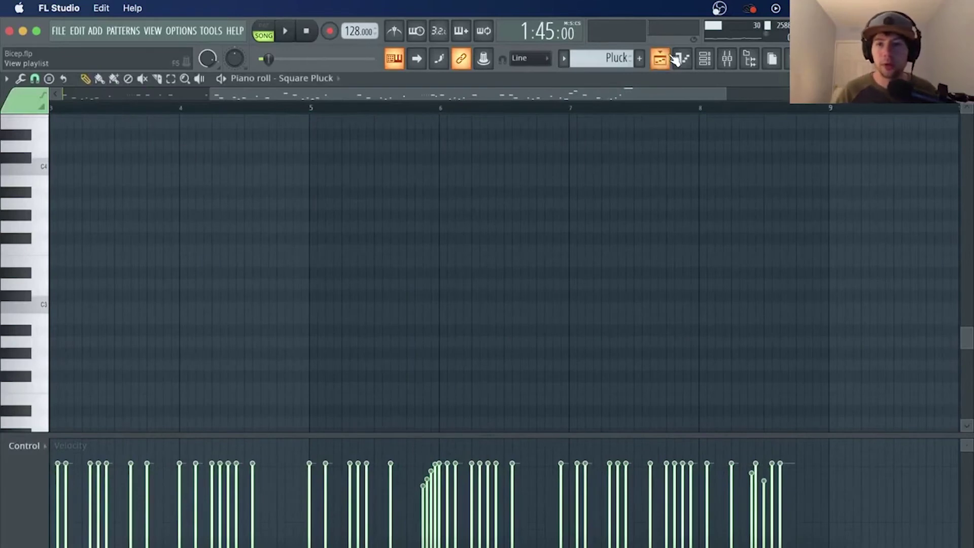
{"action": "left_click", "coordinate": [683, 58]}
{"action": "left_click", "coordinate": [706, 59]}
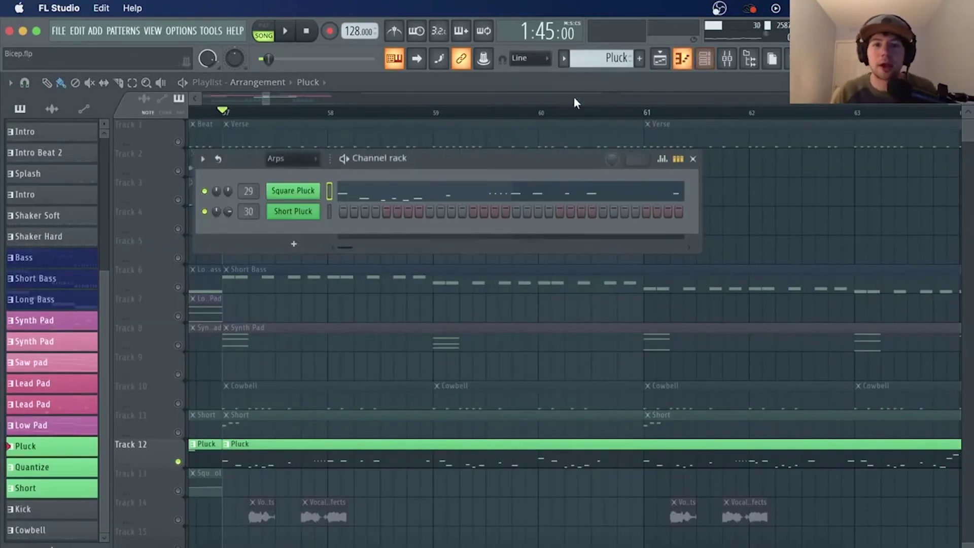
{"action": "left_click_drag", "start_coordinate": [485, 162], "coordinate": [481, 131]}
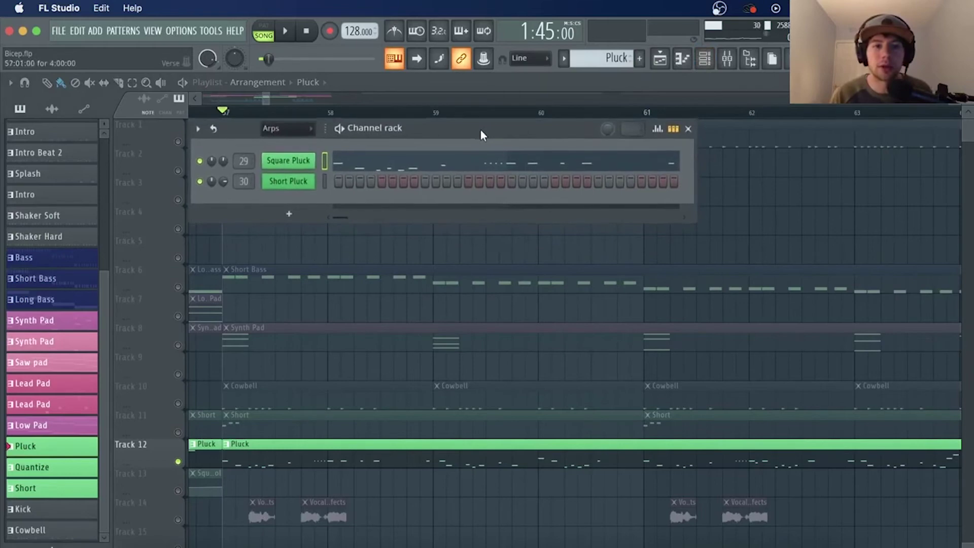
Step: Examine the Square Pluck's 3x Osc oscillators and its Volume envelope
{"action": "left_click", "coordinate": [307, 165]}
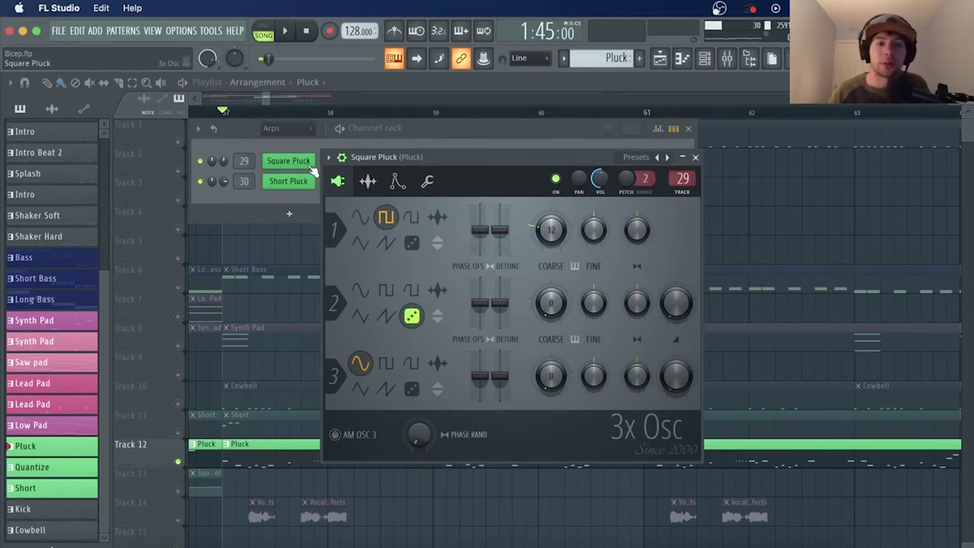
{"action": "left_click_drag", "start_coordinate": [530, 156], "coordinate": [534, 215]}
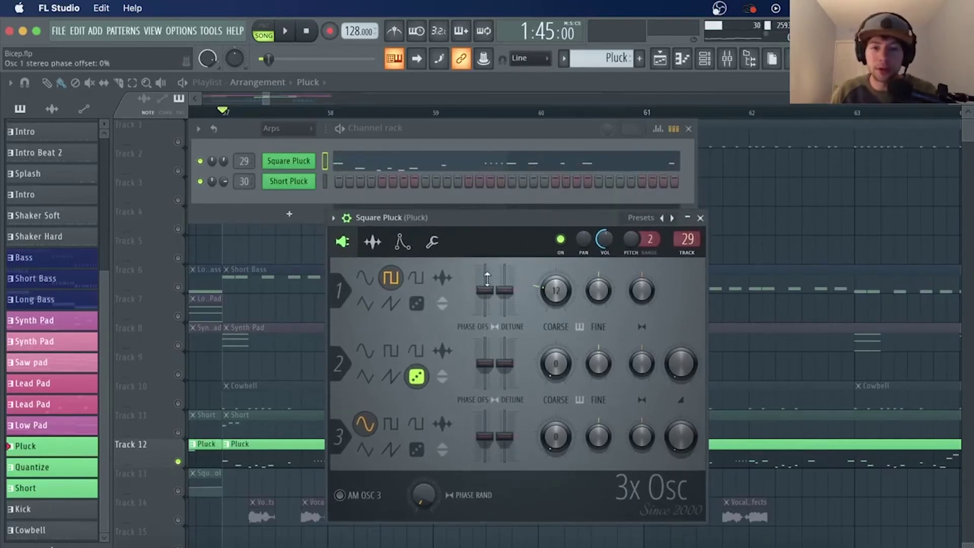
{"action": "left_click", "coordinate": [402, 240]}
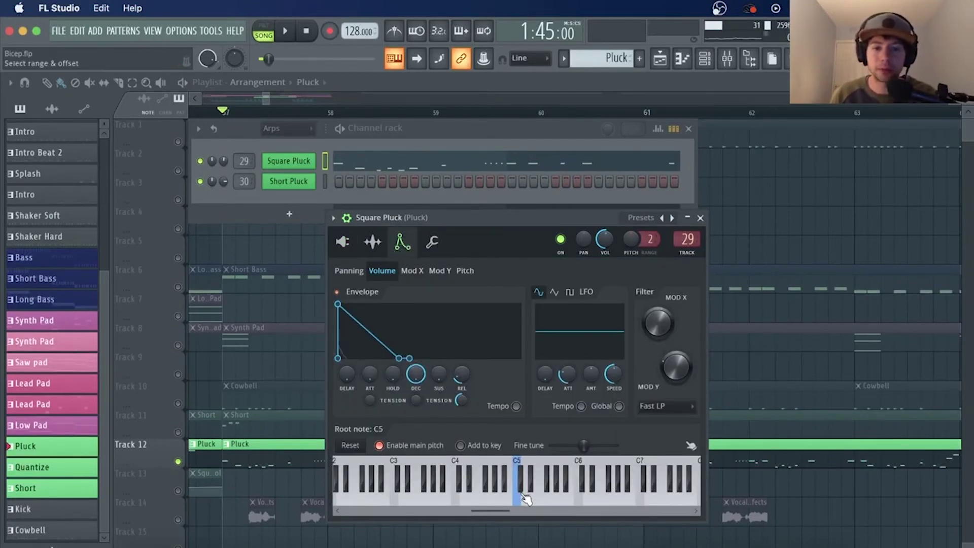
Step: Audition the Square Pluck's notes with its Mod X envelope on and off, leaving the envelope enabled
{"action": "left_click", "coordinate": [412, 270]}
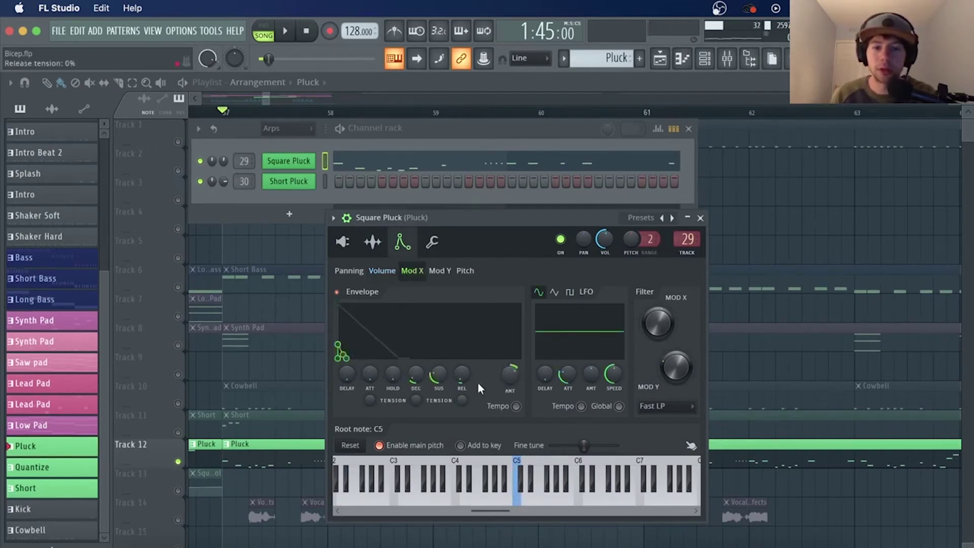
{"action": "left_click_drag", "start_coordinate": [658, 324], "coordinate": [665, 367]}
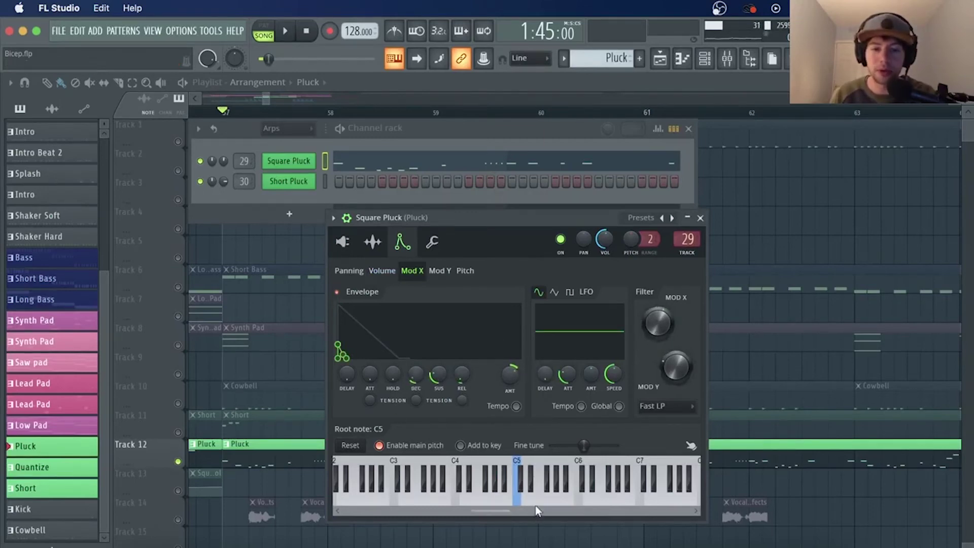
{"action": "left_click", "coordinate": [502, 503]}
{"action": "left_click", "coordinate": [571, 500]}
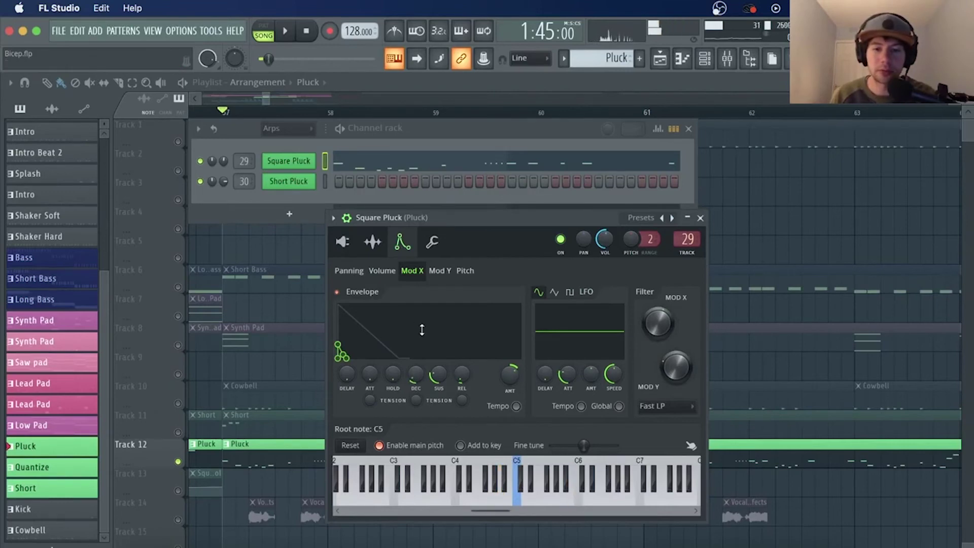
{"action": "left_click", "coordinate": [497, 495]}
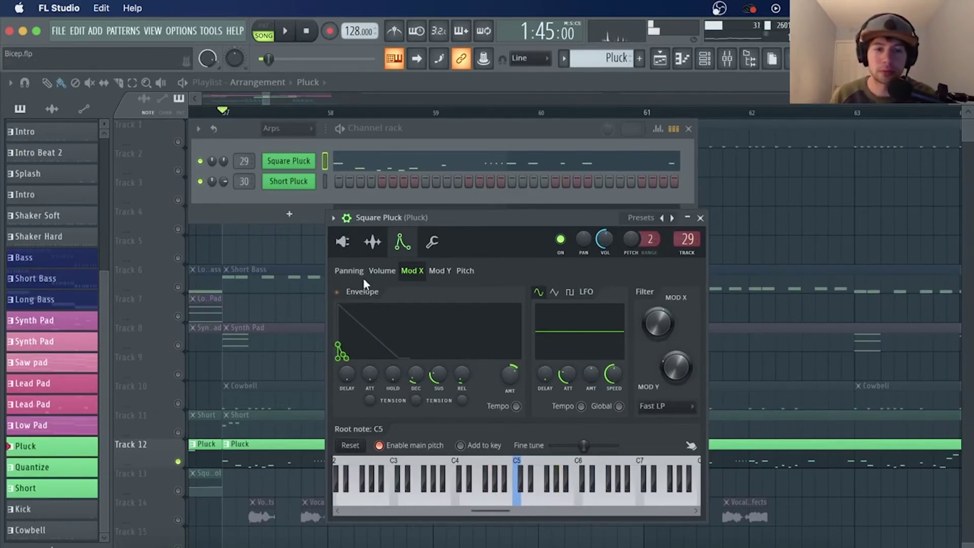
{"action": "left_click", "coordinate": [340, 294]}
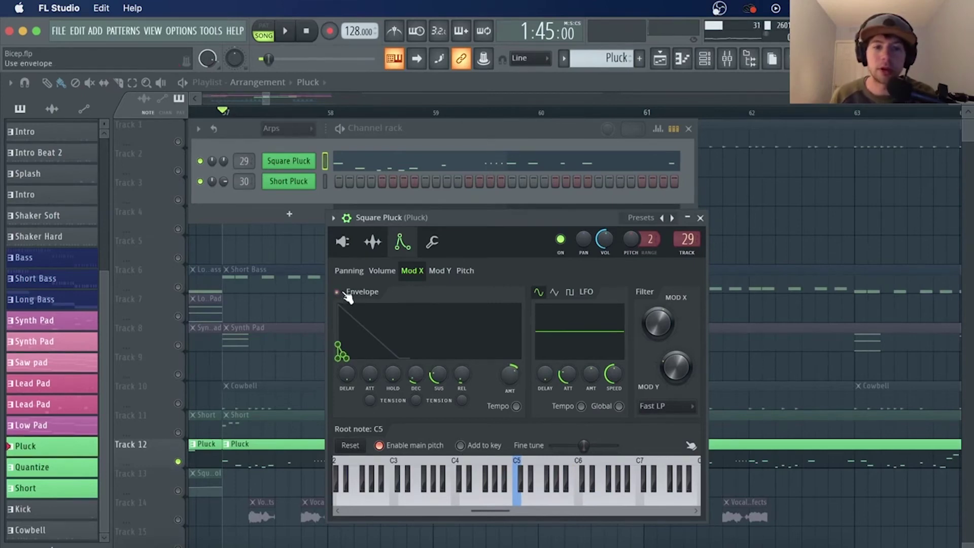
Step: Examine the Square Pluck's portamento and slide time settings and play the Pluck pattern
{"action": "left_click", "coordinate": [435, 244]}
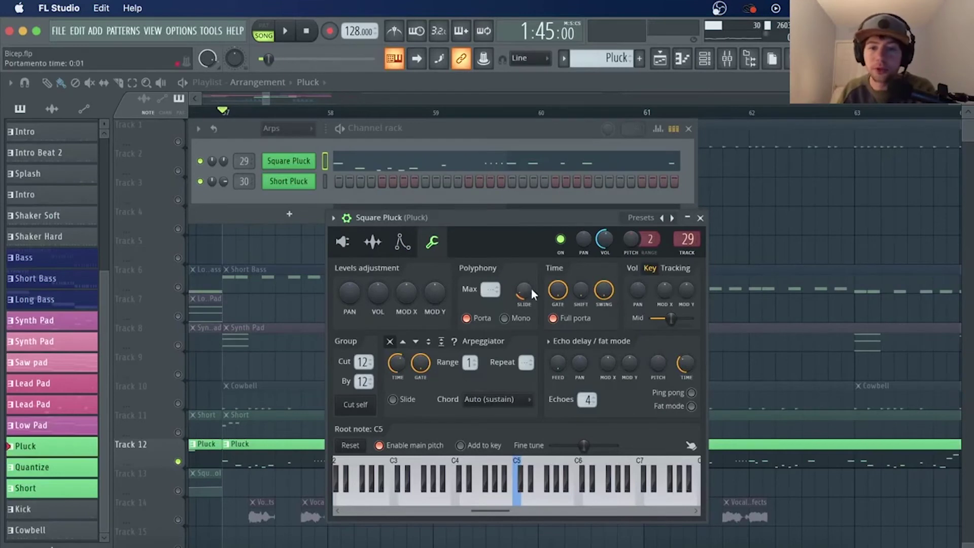
{"action": "mouse_move", "coordinate": [526, 284]}
{"action": "left_mouse_down"}
{"action": "mouse_move", "coordinate": [524, 272]}
{"action": "mouse_move", "coordinate": [522, 293]}
{"action": "left_mouse_up"}
{"action": "key", "text": "space"}
{"action": "key", "text": "space"}
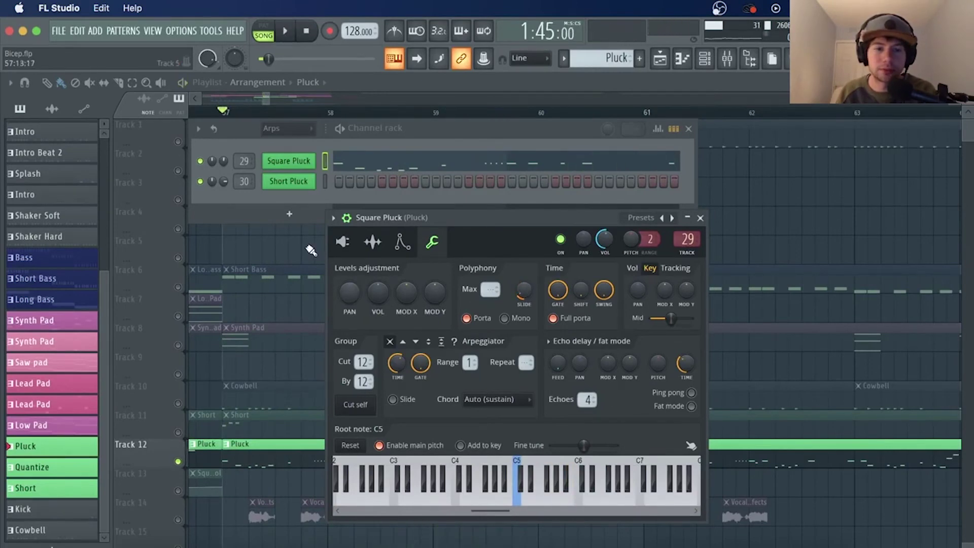
Step: Compare the Pluck mixer track's sound with Fruity Chorus and Fruity Convolver bypassed and with them re-enabled
{"action": "key", "text": "F12"}
{"action": "left_click", "coordinate": [727, 58]}
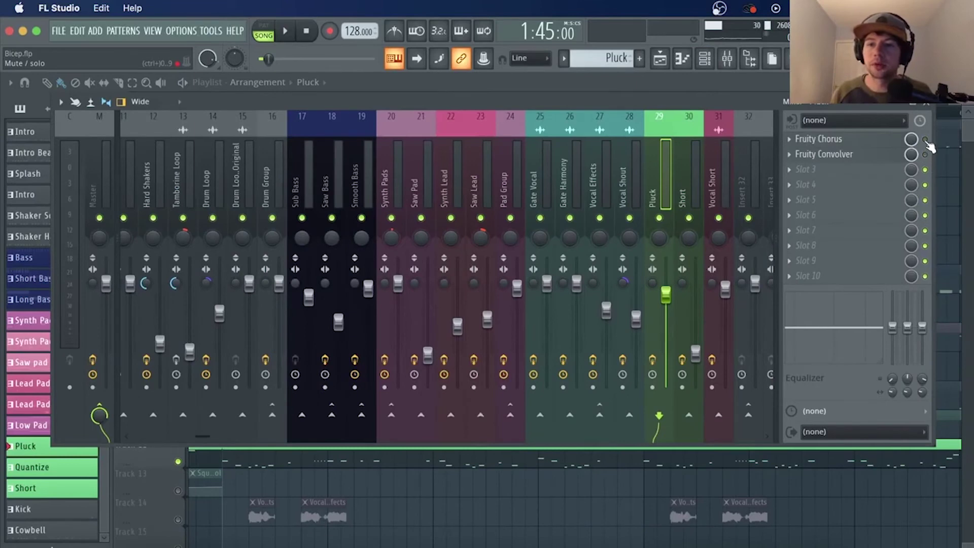
{"action": "key", "text": "space"}
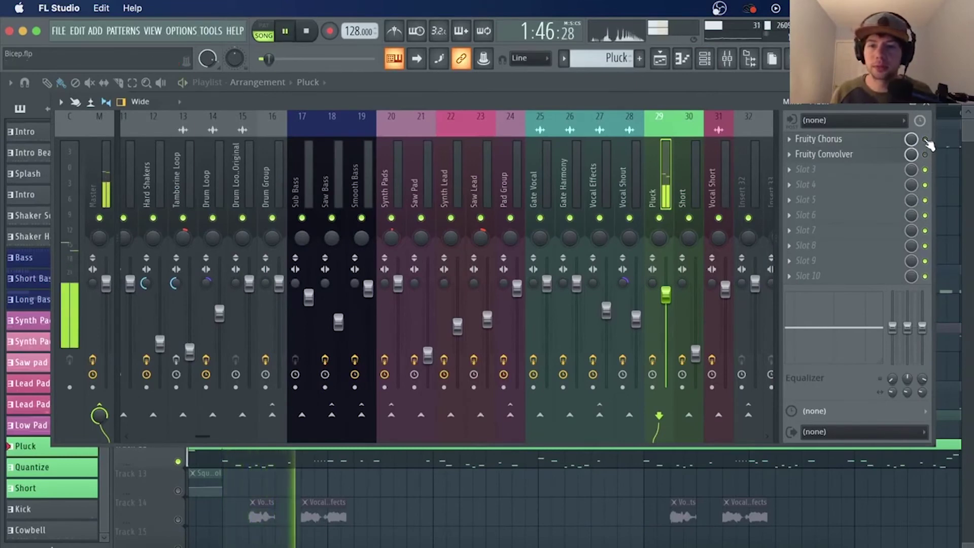
{"action": "key", "text": "space"}
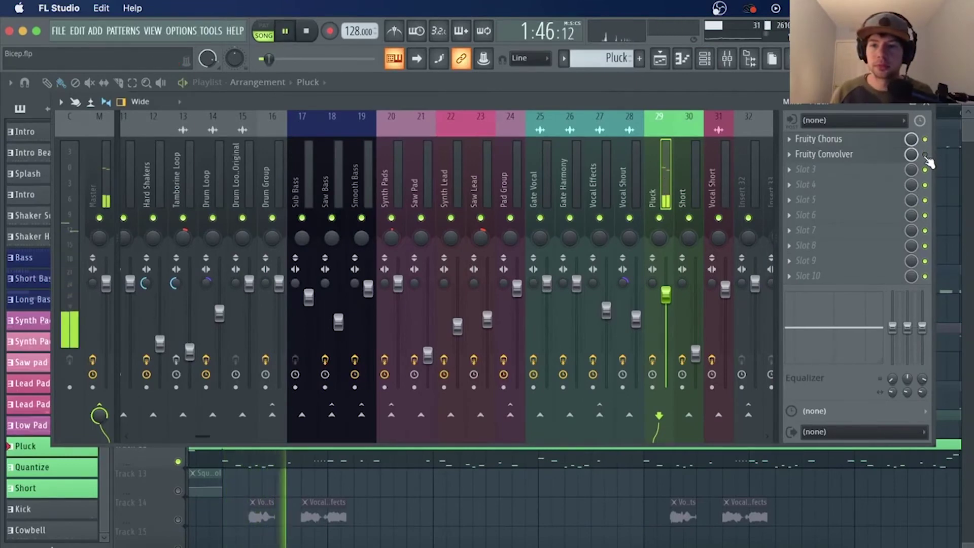
{"action": "key", "text": "space"}
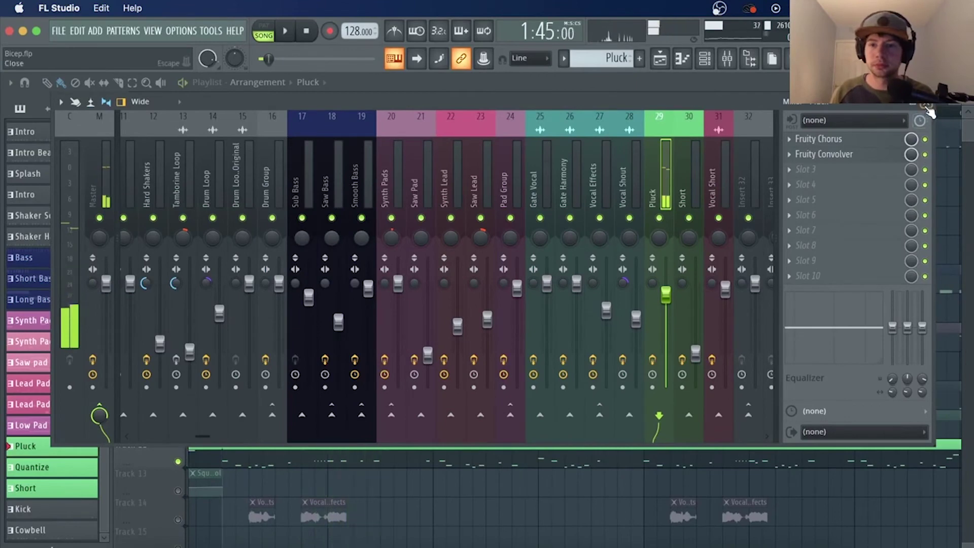
Step: Close the mixer, look over the Pluck pattern's notes in the piano roll and return to the playlist
{"action": "left_click", "coordinate": [929, 109]}
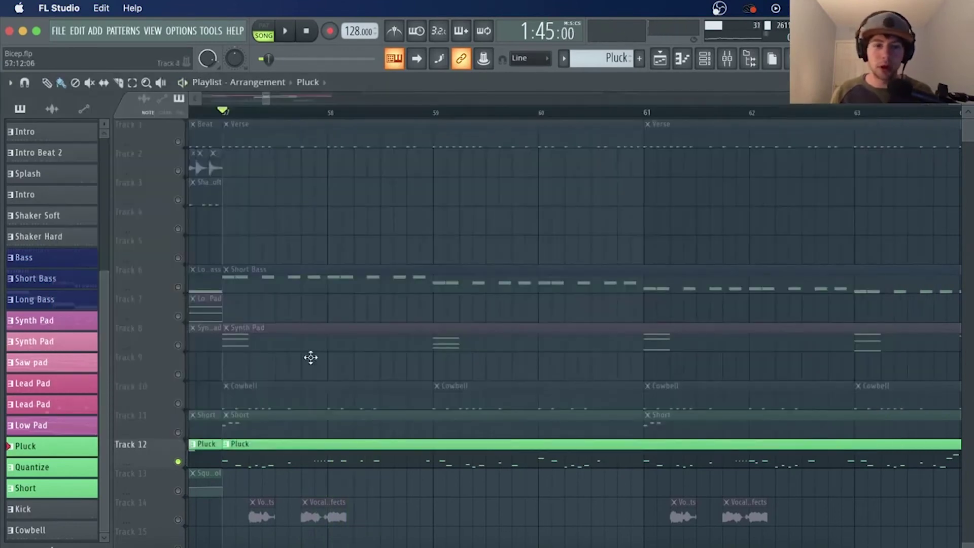
{"action": "double_click", "coordinate": [361, 452]}
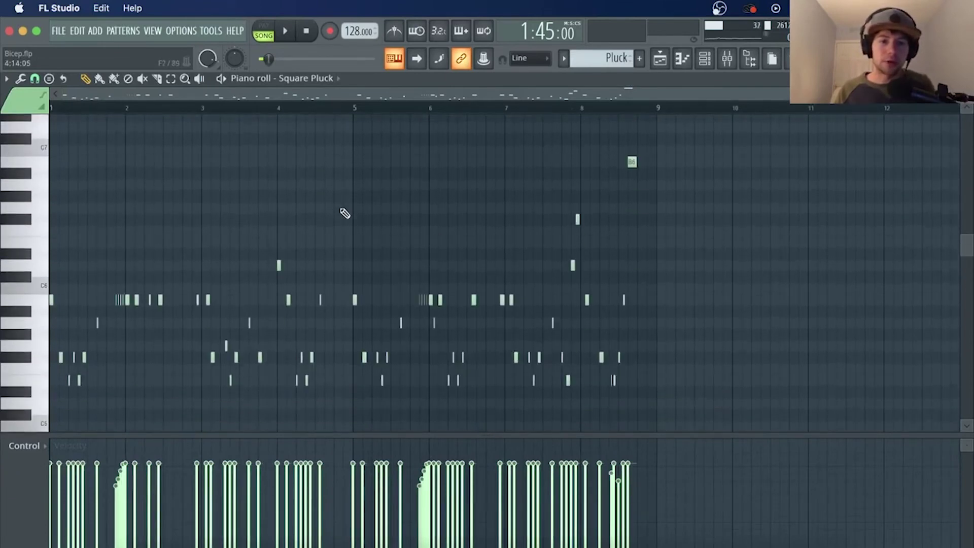
{"action": "left_click", "coordinate": [660, 58]}
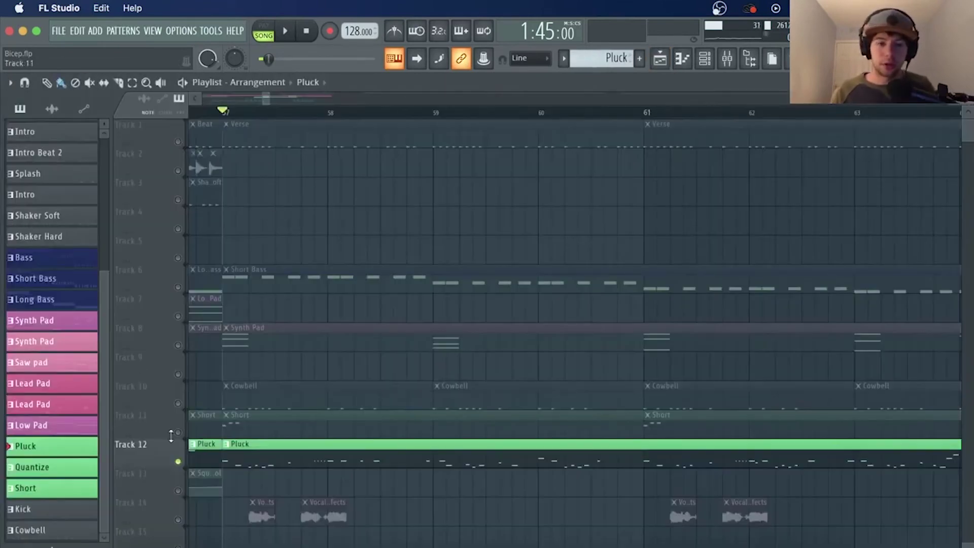
Step: Restore all playlist tracks except the muted Short and Pluck tracks, and unmute the first Cowbell clips on Track 10
{"action": "right_click", "coordinate": [177, 461]}
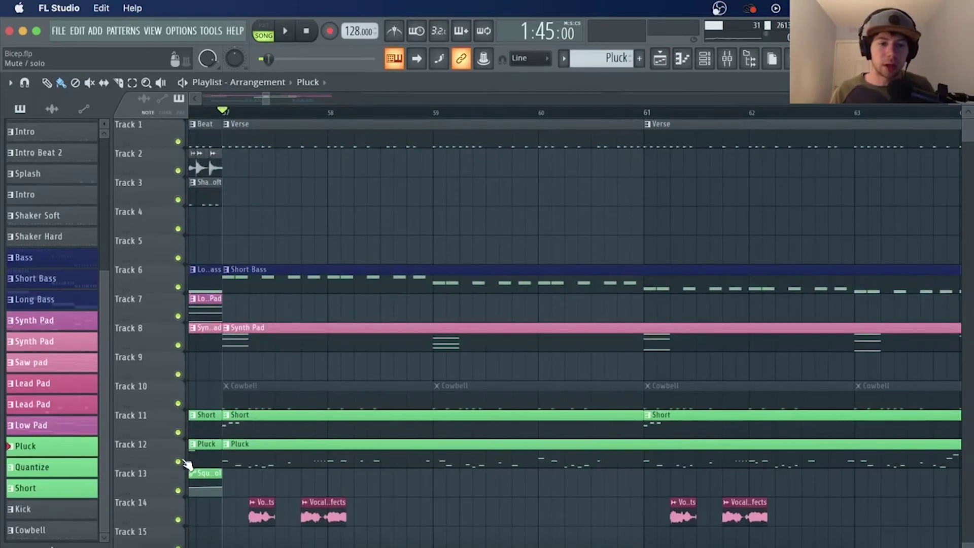
{"action": "left_click", "coordinate": [177, 461]}
{"action": "left_click", "coordinate": [178, 432]}
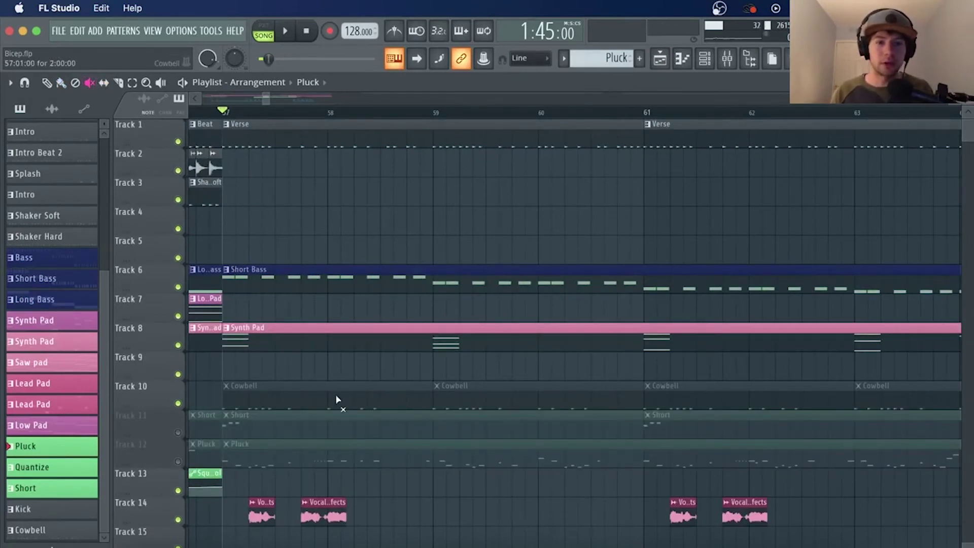
{"action": "left_click_drag", "start_coordinate": [337, 394], "coordinate": [572, 405]}
{"action": "key", "text": "b"}
Step: View the Cowbell pattern's Woodblock notes, then show the Drums channels in the channel rack
{"action": "double_click", "coordinate": [531, 396]}
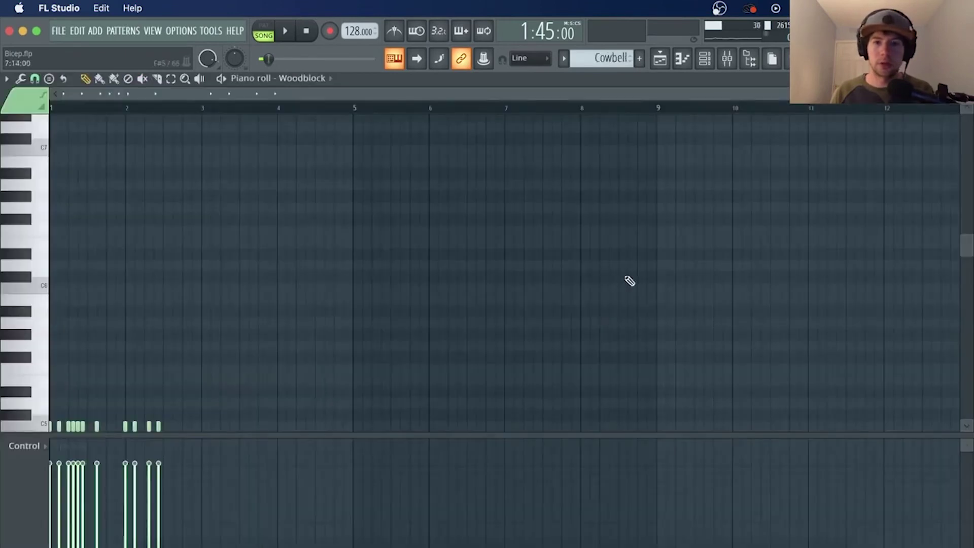
{"action": "left_click", "coordinate": [663, 67]}
{"action": "left_click", "coordinate": [706, 59]}
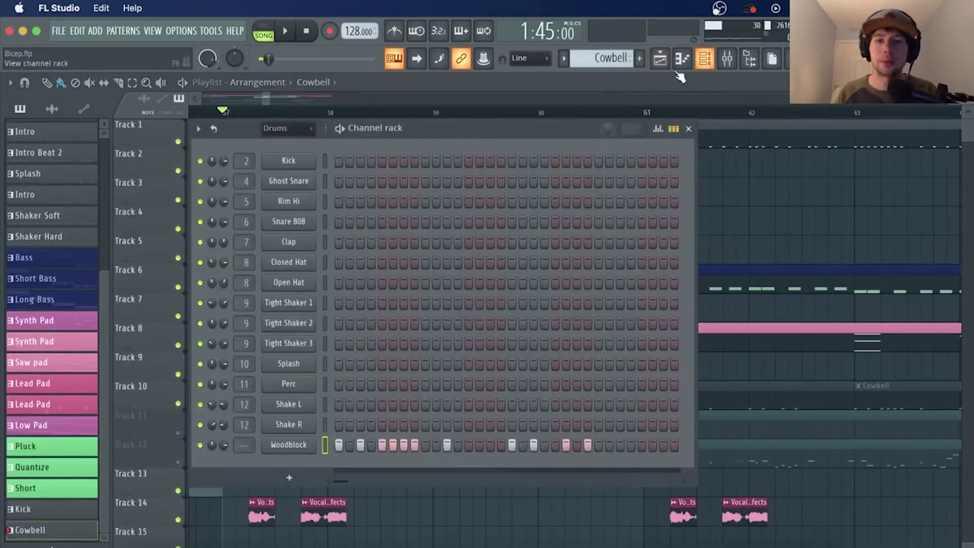
Step: Compare playback of the verse with the Woodblock channel muted and unmuted
{"action": "left_click", "coordinate": [200, 445]}
{"action": "key", "text": "space"}
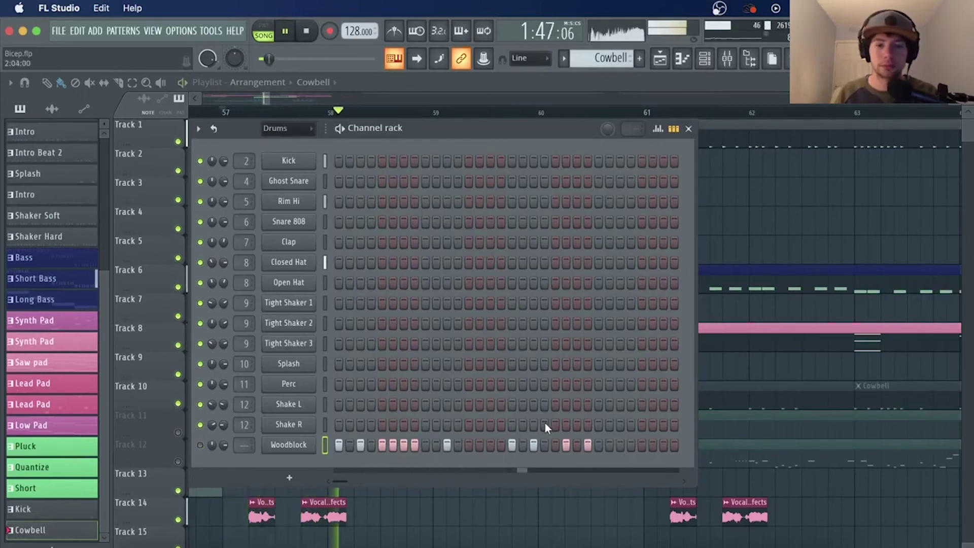
{"action": "key", "text": "space"}
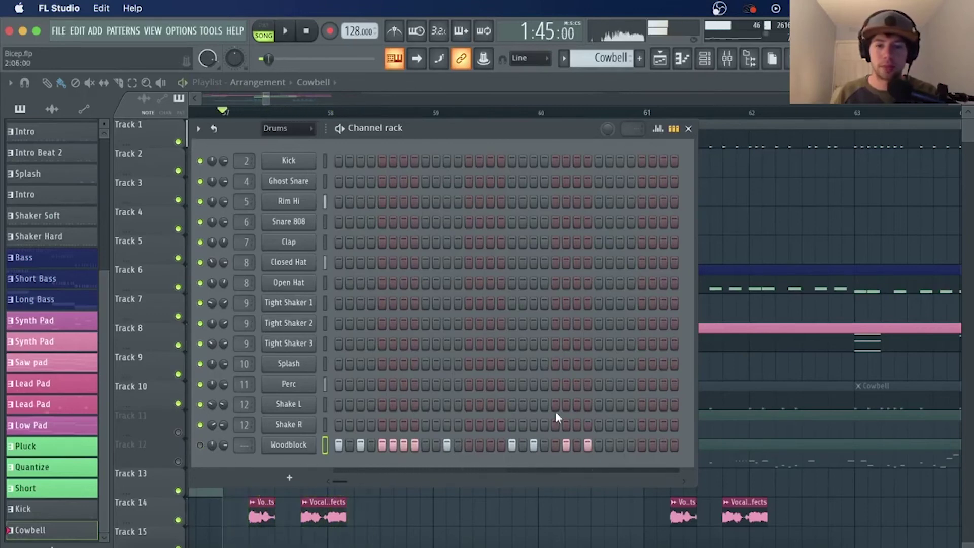
{"action": "left_click", "coordinate": [200, 445]}
{"action": "key", "text": "space"}
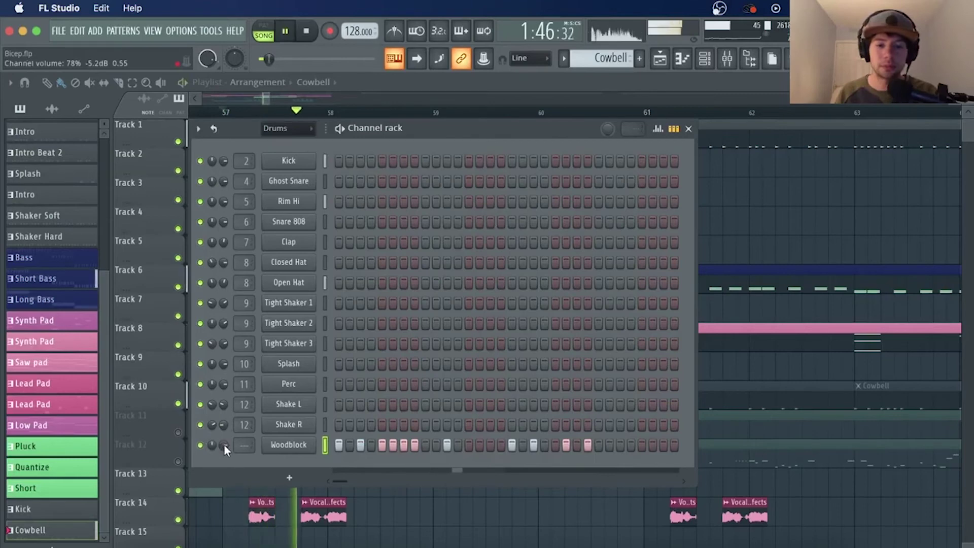
{"action": "key", "text": "space"}
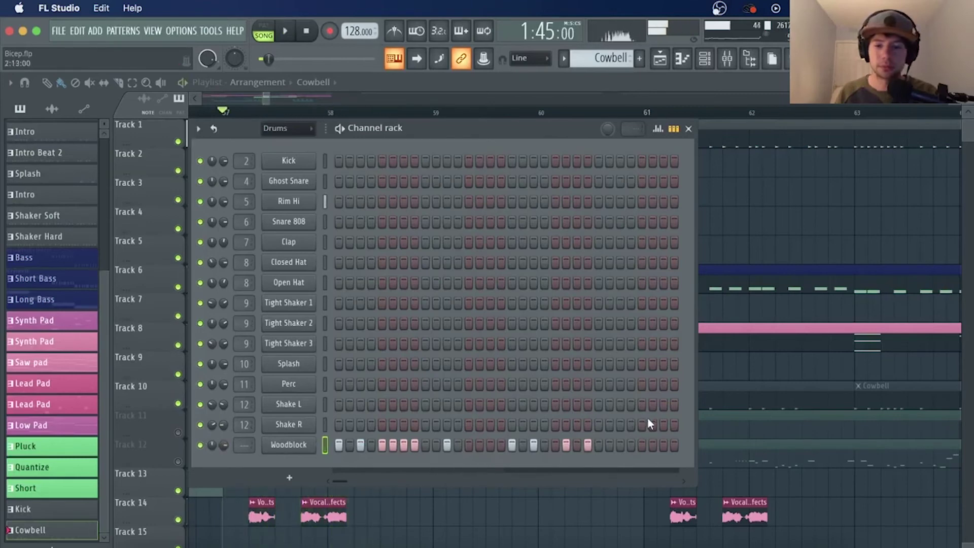
Step: Open the Woodblock channel's notes in the piano roll
{"action": "right_click", "coordinate": [283, 445]}
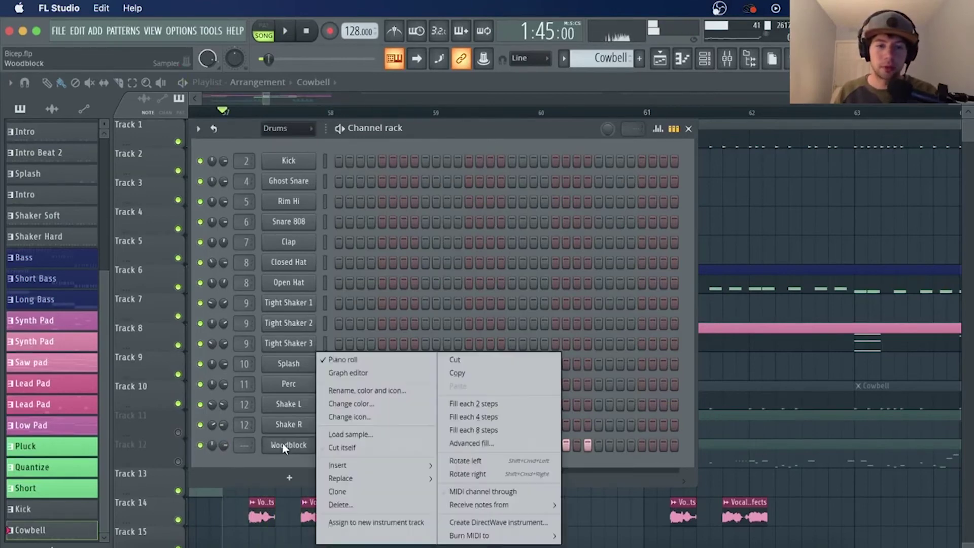
{"action": "left_click", "coordinate": [370, 359]}
{"action": "right_click", "coordinate": [311, 449]}
{"action": "left_click", "coordinate": [368, 391]}
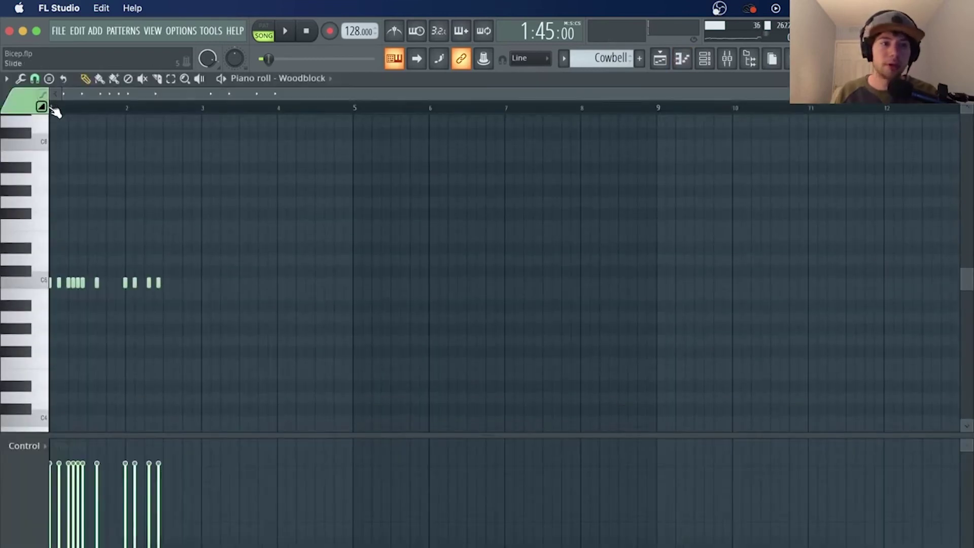
Step: Move the third and fourth Woodblock notes in bar 1 up four semitones to E5
{"action": "scroll", "coordinate": [54, 111], "scroll_direction": "up", "scroll_amount": 4}
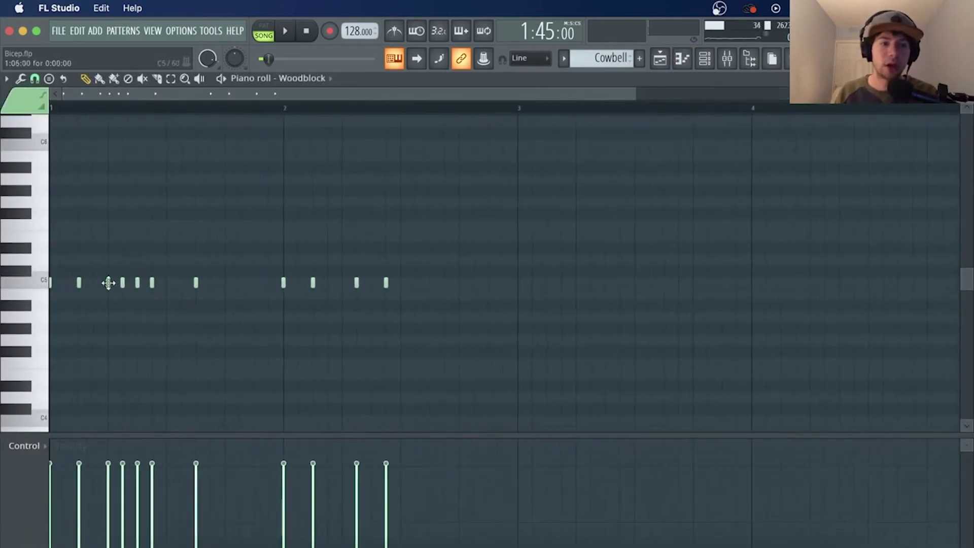
{"action": "left_click_drag", "start_coordinate": [108, 283], "coordinate": [108, 236]}
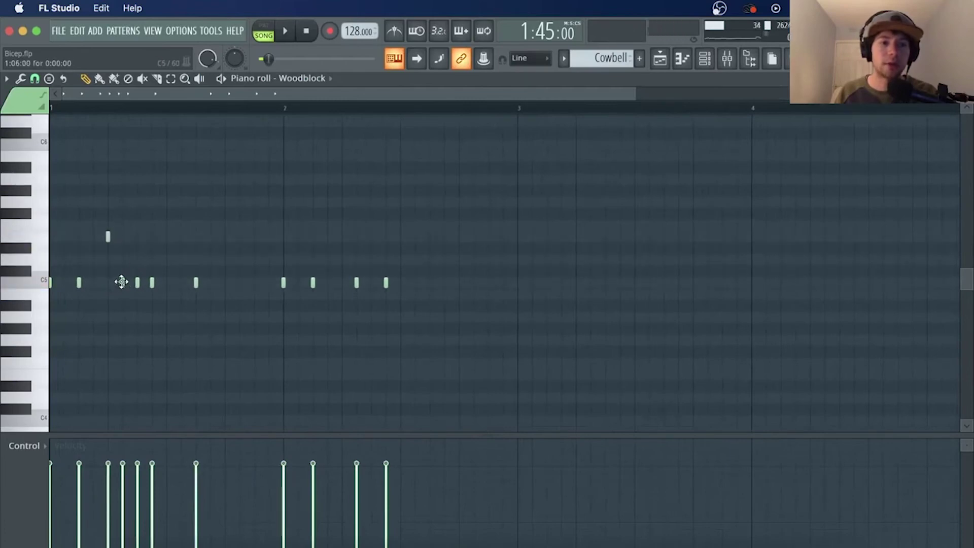
{"action": "left_click_drag", "start_coordinate": [121, 282], "coordinate": [123, 236]}
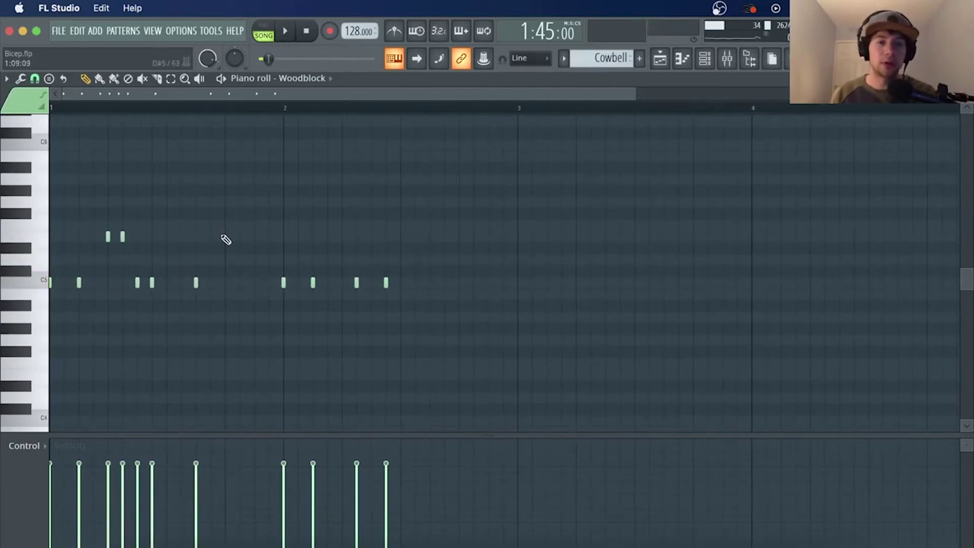
Step: Return to the playlist, solo the Cowbell track (Track 10) and enable the Pluck track (Track 12) alongside it
{"action": "left_click", "coordinate": [660, 58]}
{"action": "scroll", "coordinate": [266, 318], "scroll_direction": "down", "scroll_amount": 3}
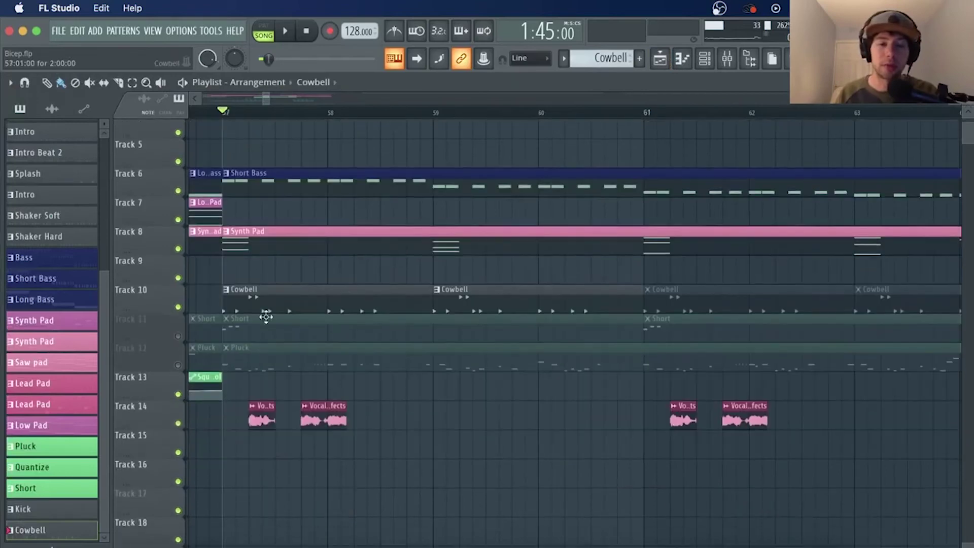
{"action": "right_click", "coordinate": [178, 307]}
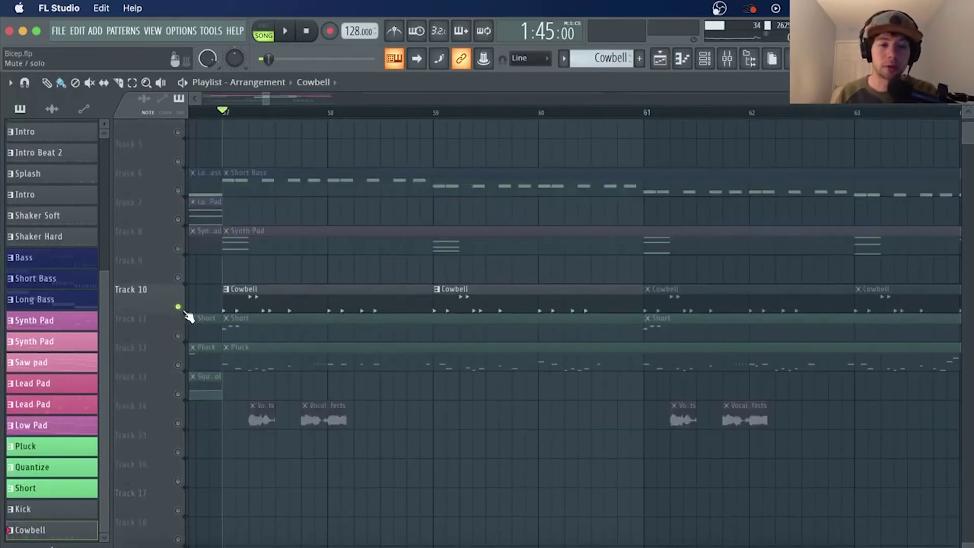
{"action": "right_click", "coordinate": [179, 364]}
Step: Open the Pluck pattern's Square Pluck notes, select the four short B5 notes before bar 2, and play the soloed tracks
{"action": "double_click", "coordinate": [233, 362]}
{"action": "scroll", "coordinate": [382, 109], "scroll_direction": "down", "scroll_amount": 2}
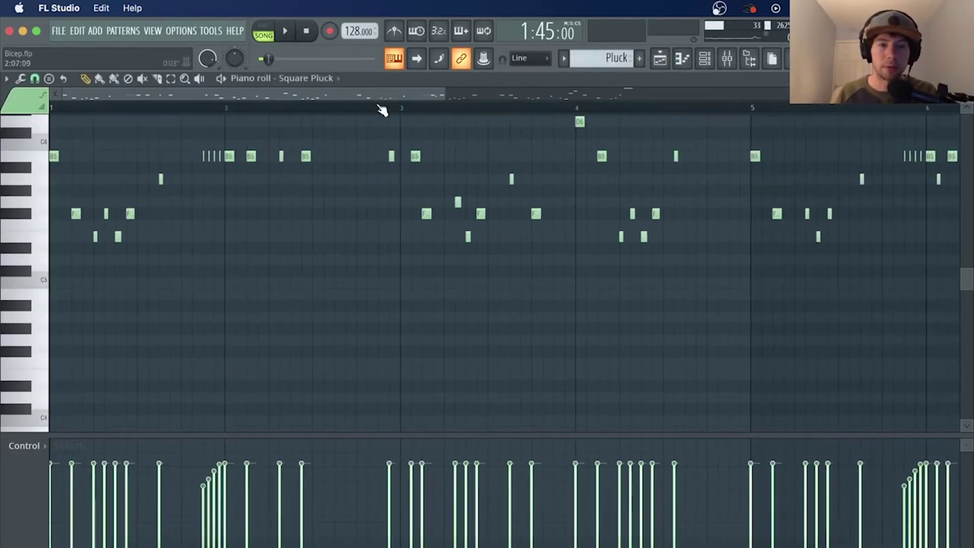
{"action": "scroll", "coordinate": [375, 160], "scroll_direction": "up", "scroll_amount": 3}
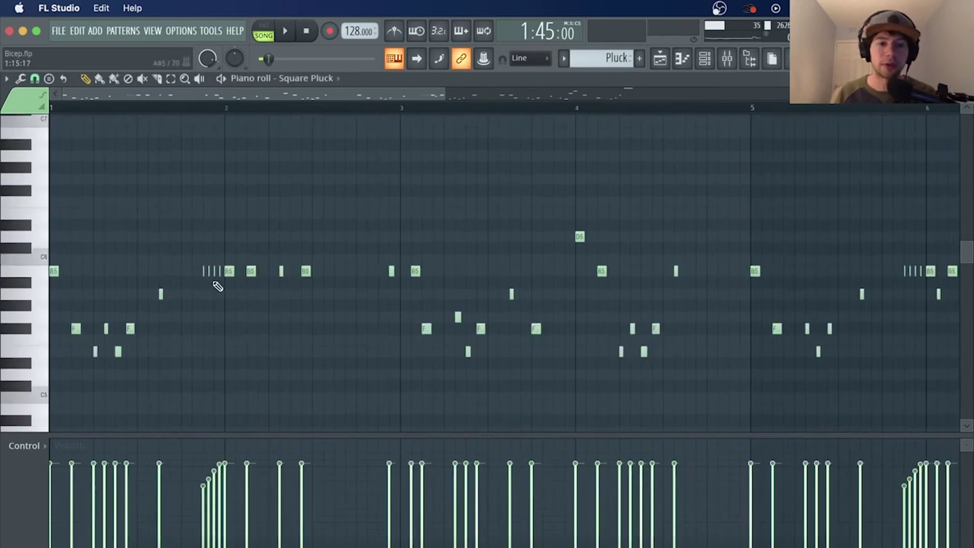
{"action": "left_click_drag", "start_coordinate": [224, 276], "coordinate": [200, 265]}
{"action": "key", "text": "b"}
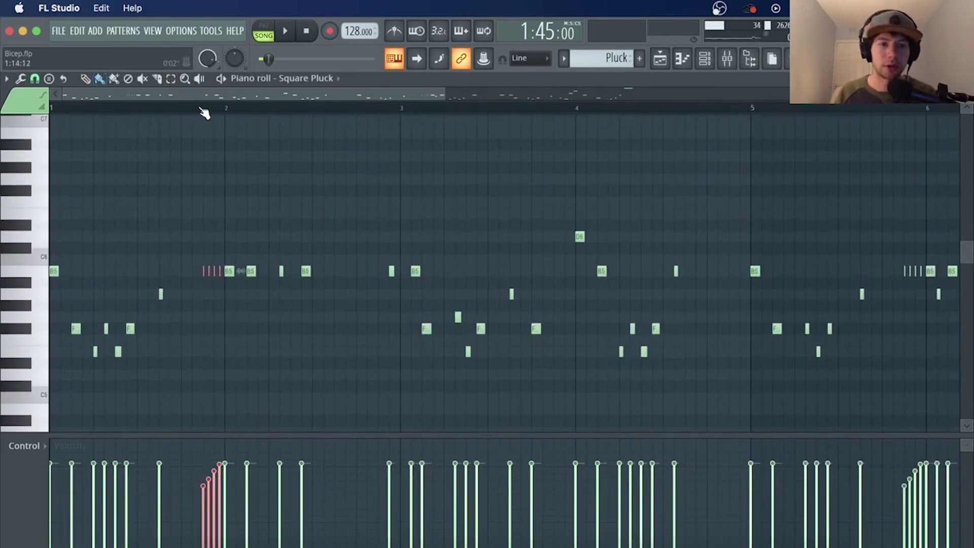
{"action": "key", "text": "space"}
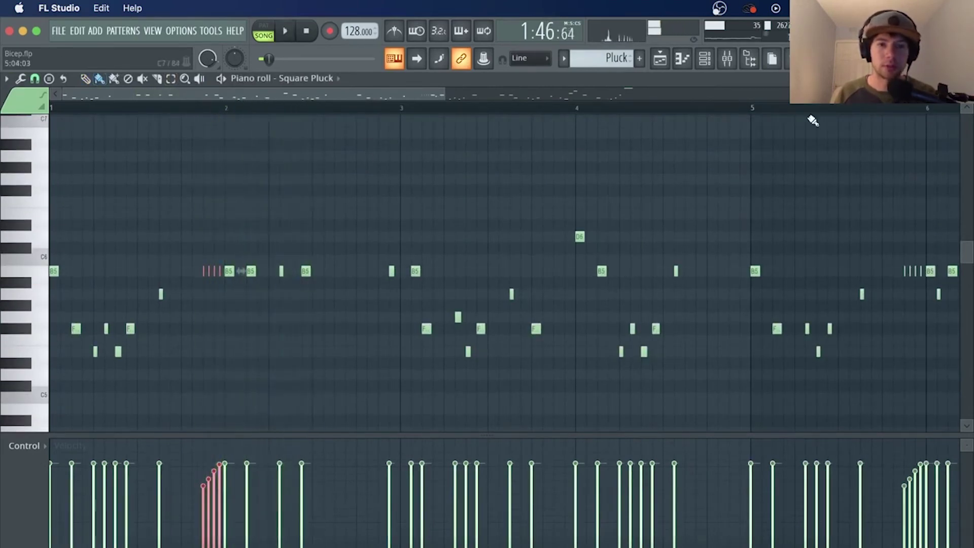
Step: Mute Track 10 in the playlist and delete its Cowbell clips at bars 57 and 59
{"action": "left_click", "coordinate": [660, 59]}
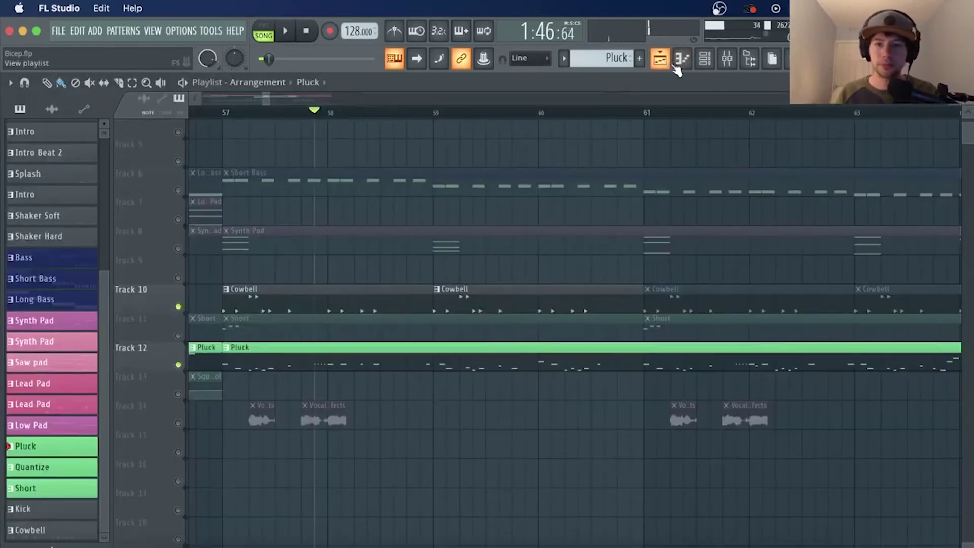
{"action": "left_click", "coordinate": [178, 307]}
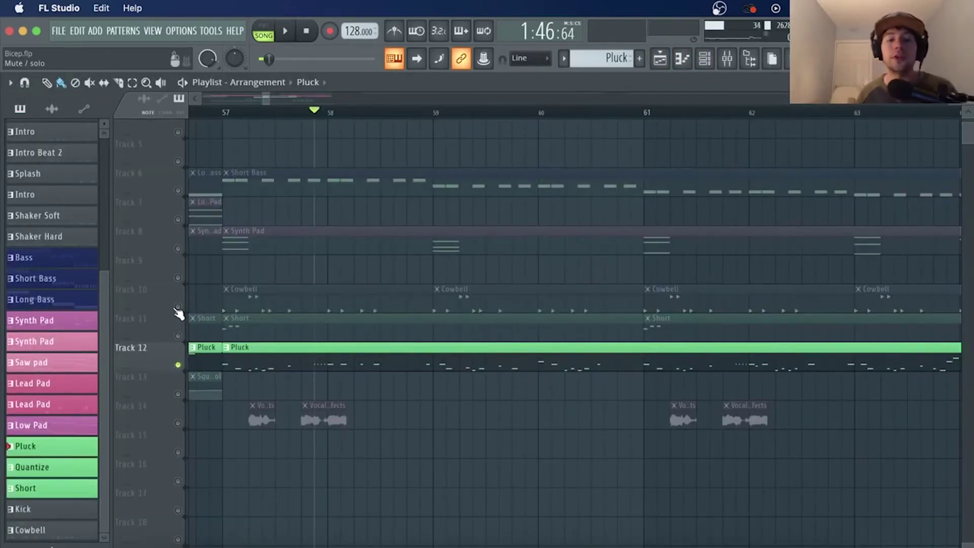
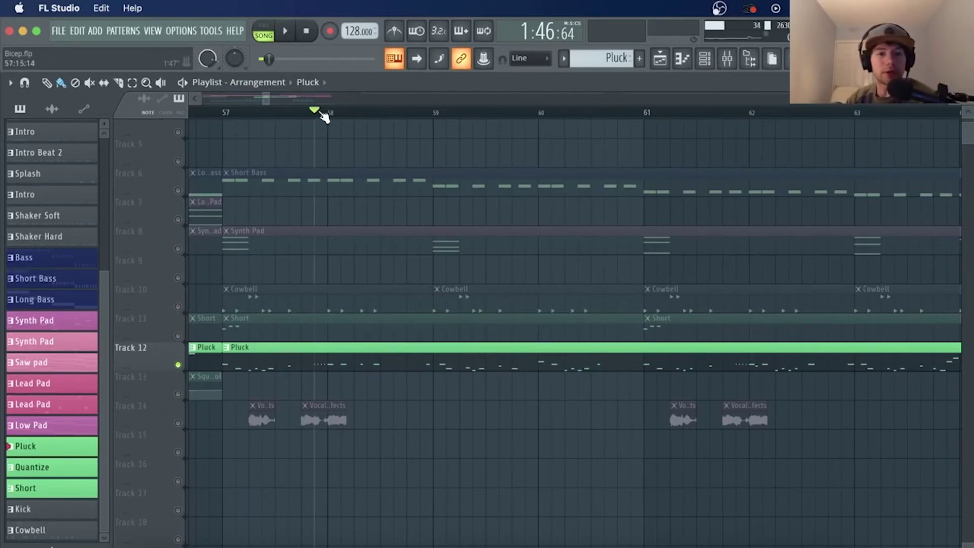
{"action": "scroll", "coordinate": [324, 115], "scroll_direction": "up", "scroll_amount": 1}
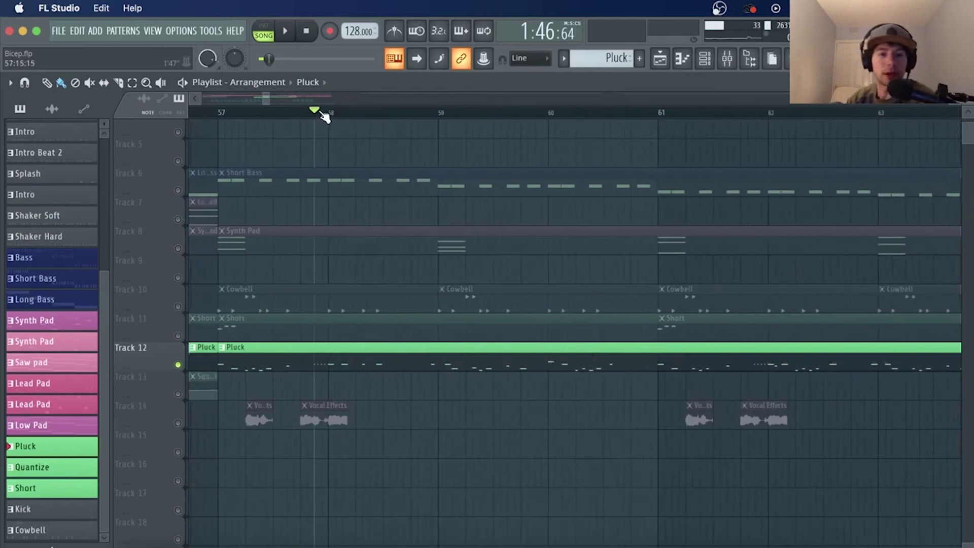
{"action": "right_click", "coordinate": [466, 286]}
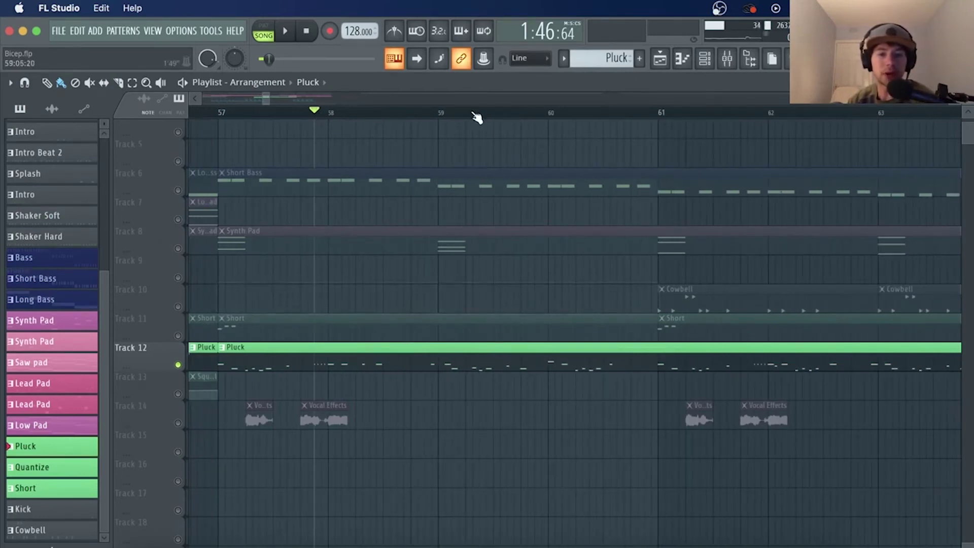
Step: Solo the vocal clips on Tracks 15 and 16 and play them from bar 41
{"action": "scroll", "coordinate": [477, 118], "scroll_direction": "down", "scroll_amount": 2}
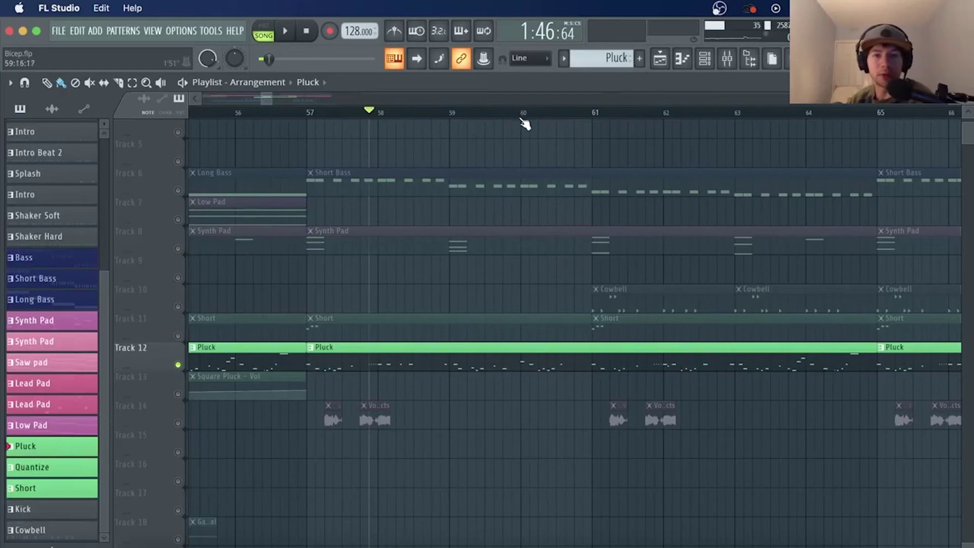
{"action": "scroll", "coordinate": [522, 117], "scroll_direction": "down", "scroll_amount": 5}
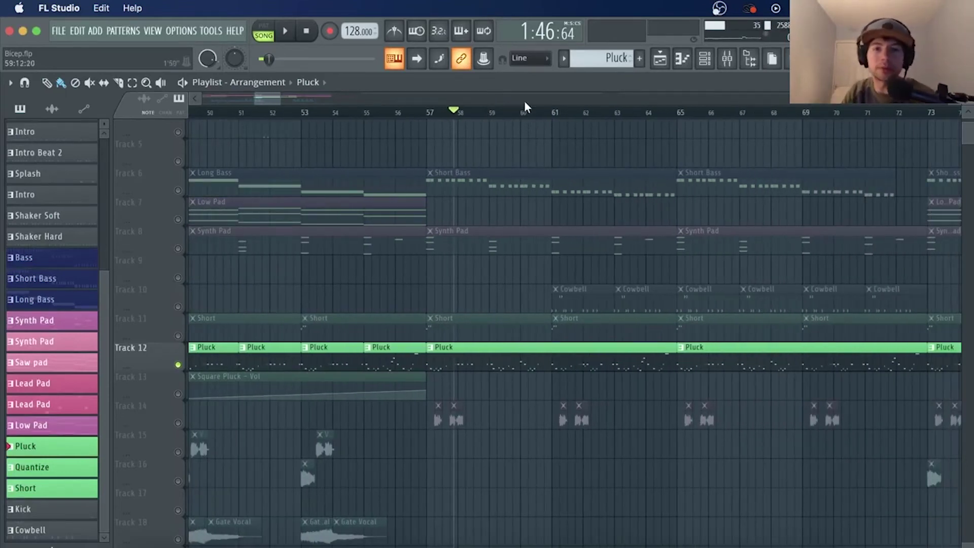
{"action": "scroll", "coordinate": [538, 111], "scroll_direction": "down", "scroll_amount": 5}
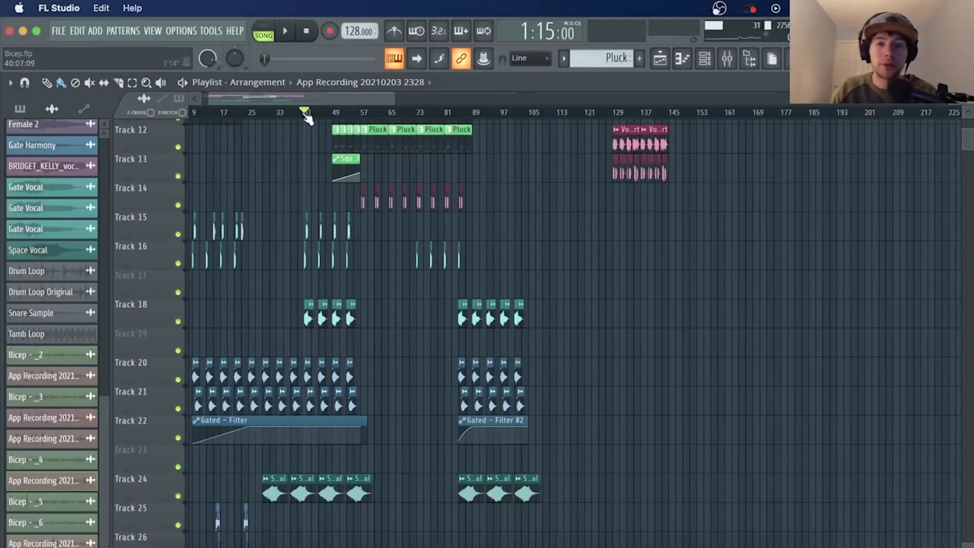
{"action": "scroll", "coordinate": [308, 115], "scroll_direction": "up", "scroll_amount": 6}
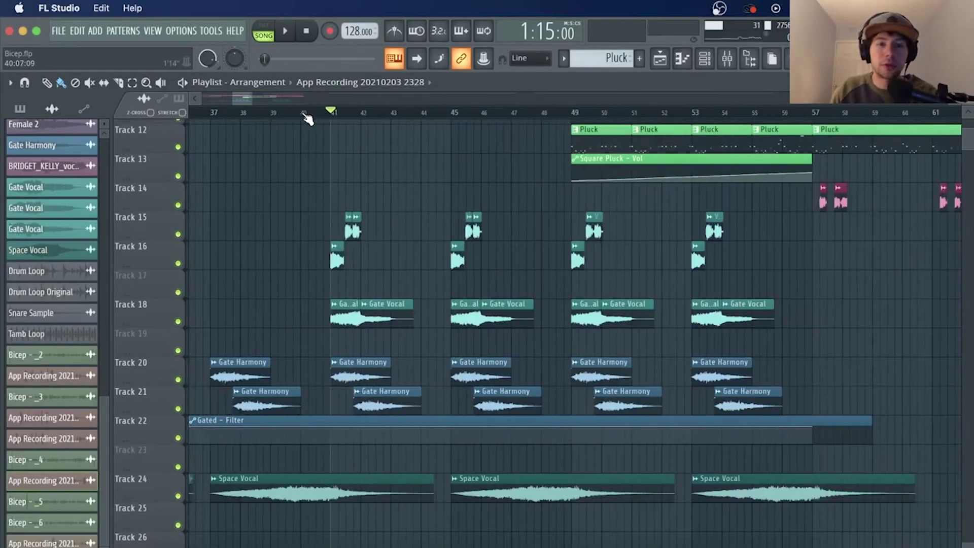
{"action": "left_click", "coordinate": [178, 263], "text": "ctrl"}
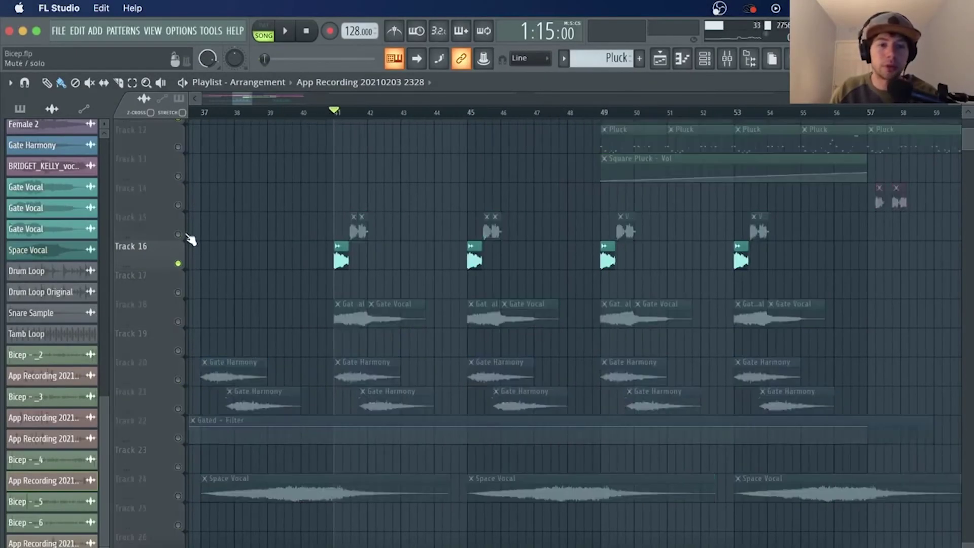
{"action": "left_click", "coordinate": [178, 234]}
{"action": "key", "text": "space"}
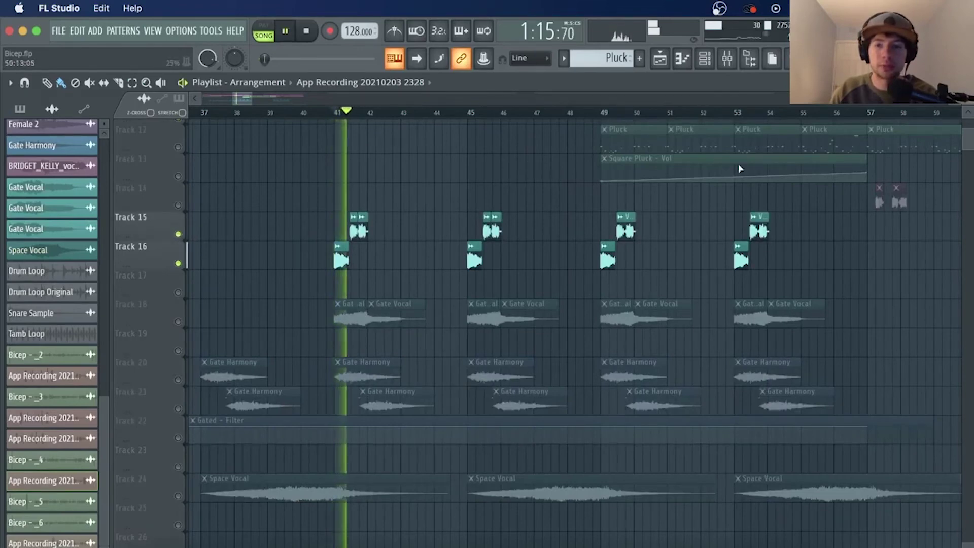
Step: Unmute Track 14 and audition its vocal clips from bar 57
{"action": "left_click", "coordinate": [178, 205]}
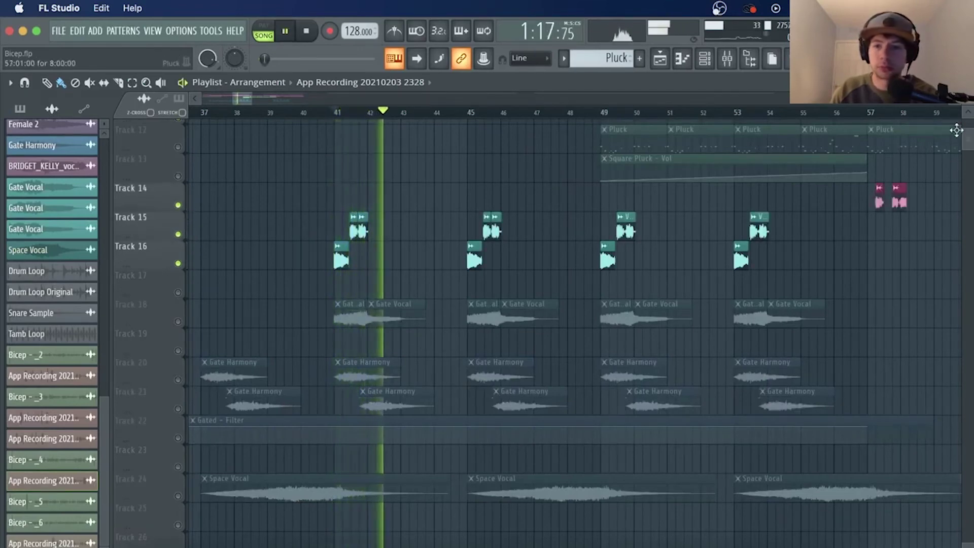
{"action": "left_click", "coordinate": [873, 113]}
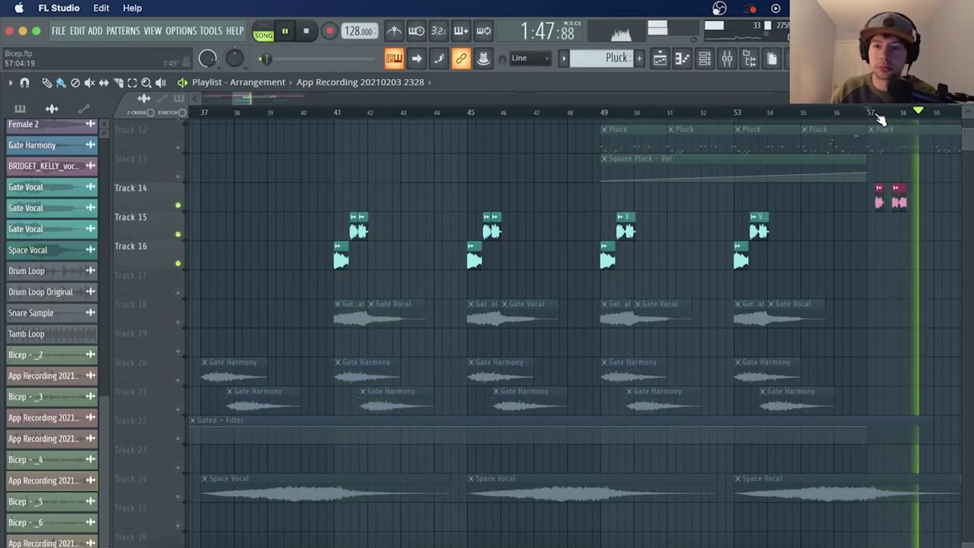
{"action": "key", "text": "space"}
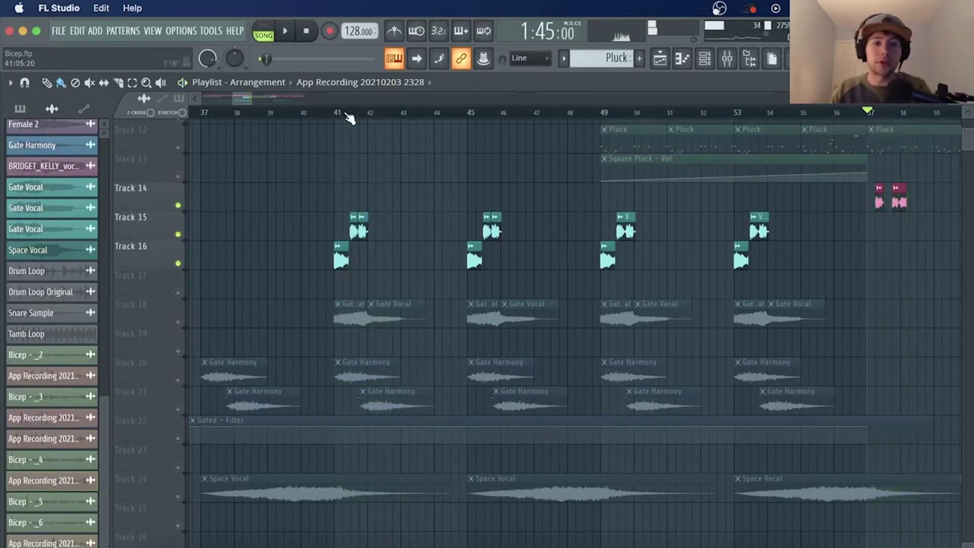
Step: Open the sample settings of the Vocal Ooh clip at bar 41 on Track 16 and move the window clear of the clips
{"action": "scroll", "coordinate": [349, 118], "scroll_direction": "up", "scroll_amount": 4}
{"action": "double_click", "coordinate": [348, 261]}
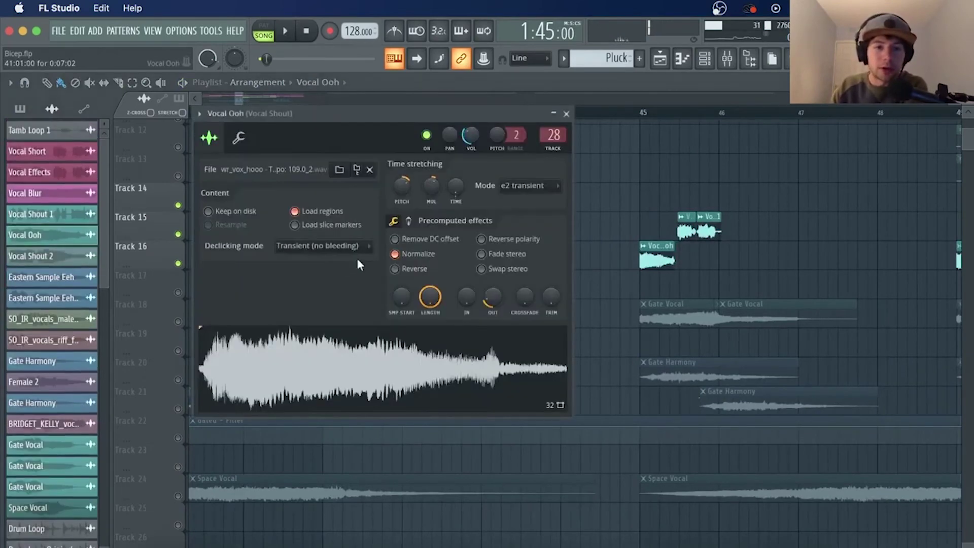
{"action": "left_click_drag", "start_coordinate": [497, 115], "coordinate": [713, 129]}
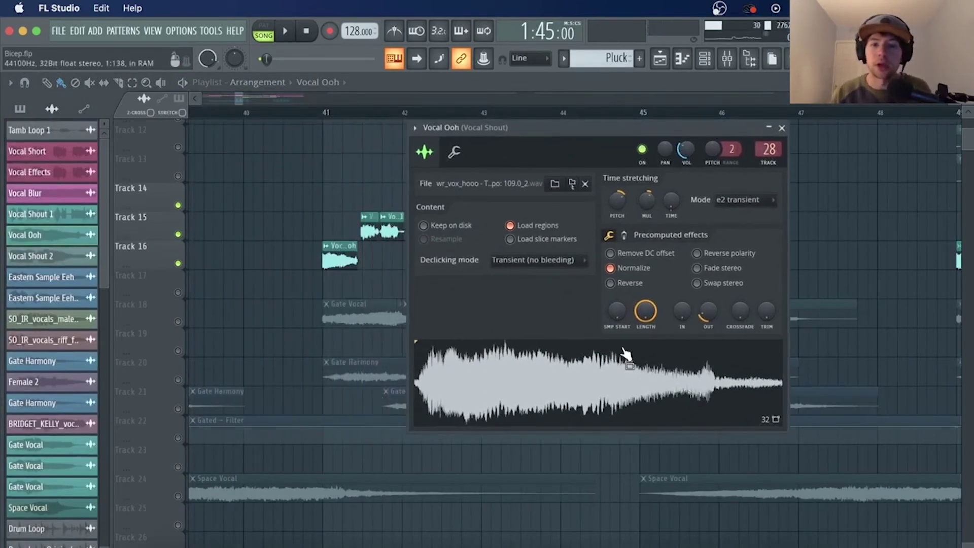
Step: Compare playback of the Vocal Shout mixer track with its four effects bypassed and enabled
{"action": "left_click", "coordinate": [728, 58]}
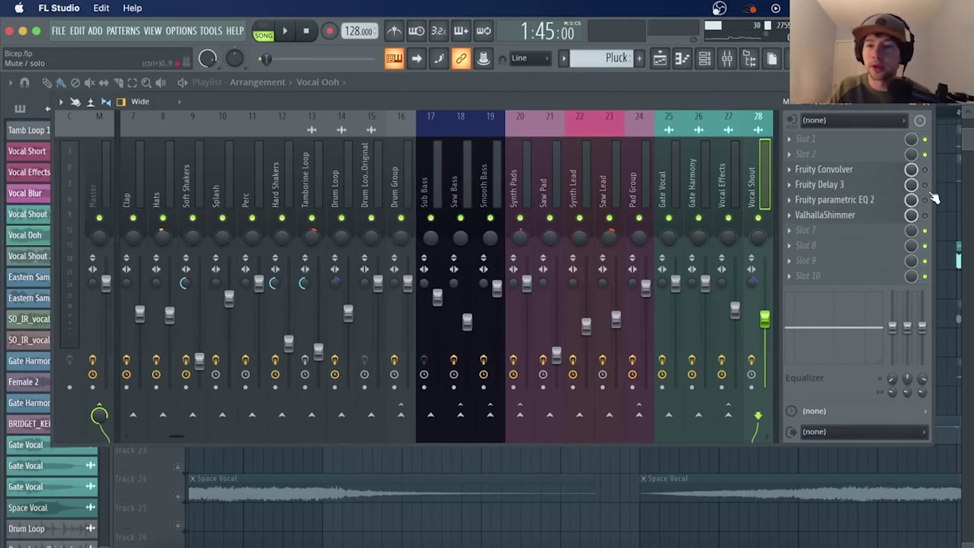
{"action": "key", "text": "space"}
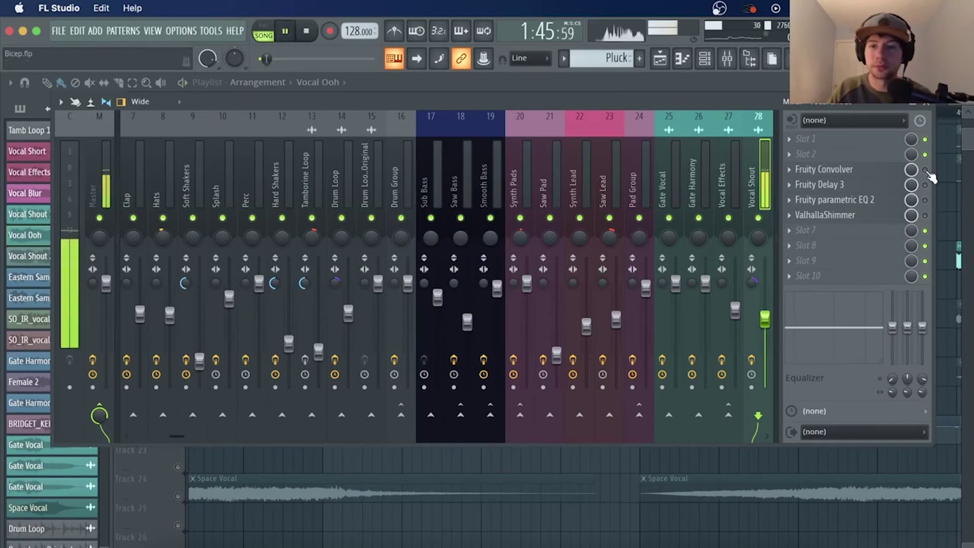
{"action": "key", "text": "space"}
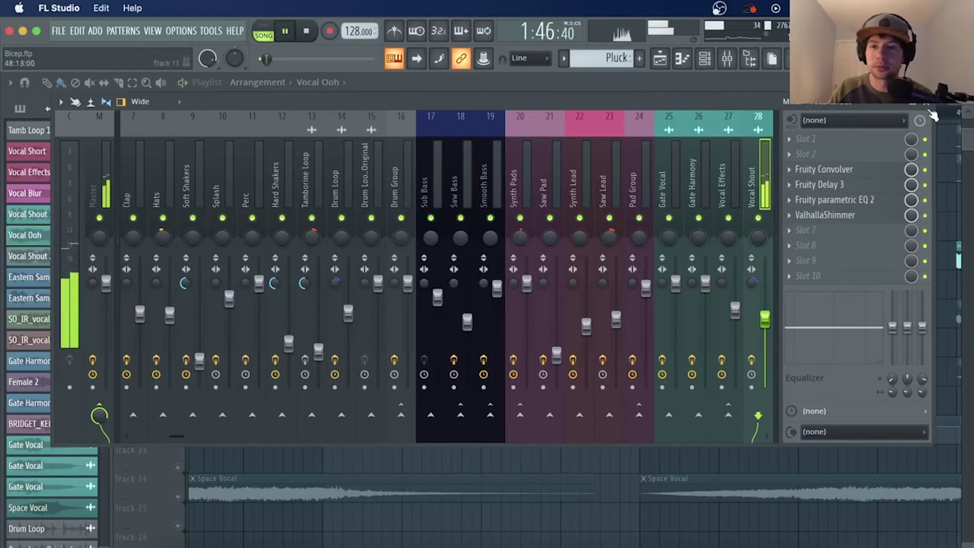
{"action": "key", "text": "space"}
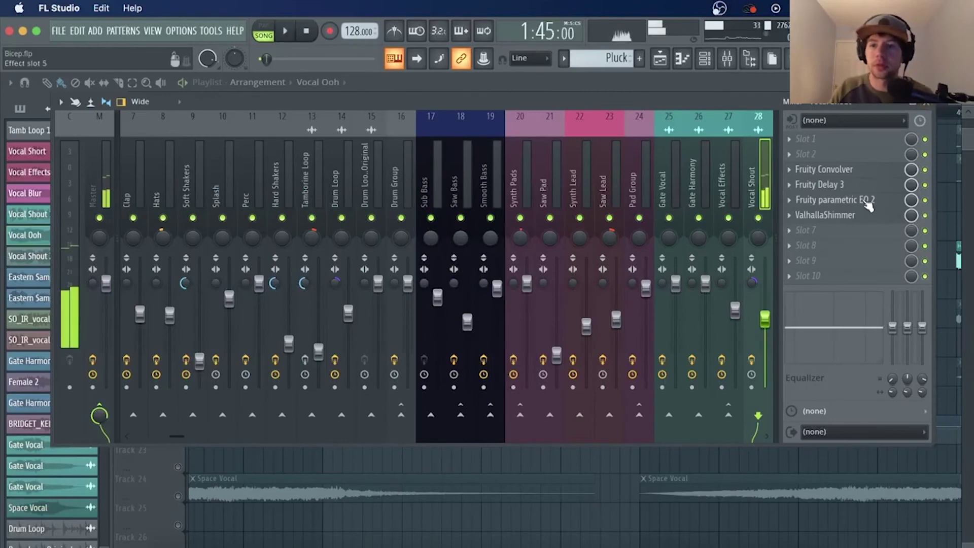
Step: Inspect the Vocal Shout track's Fruity parametric EQ 2 curve, then close the EQ, mixer and Vocal Ooh settings
{"action": "left_click", "coordinate": [868, 201]}
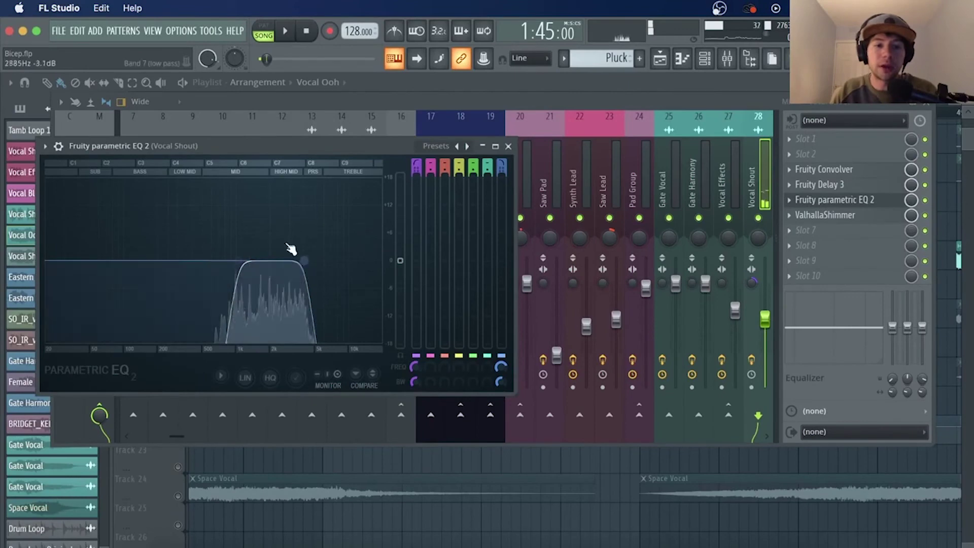
{"action": "left_click", "coordinate": [508, 147]}
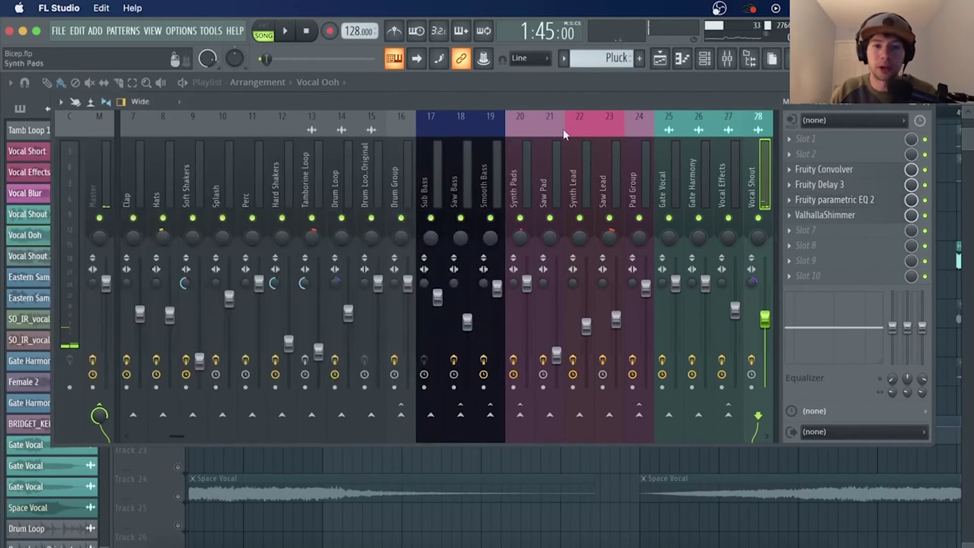
{"action": "left_click", "coordinate": [921, 104]}
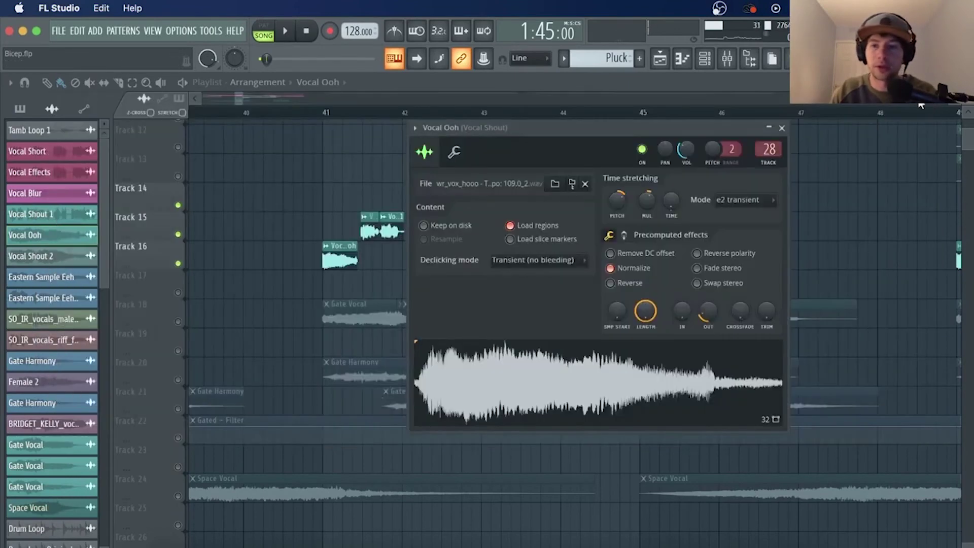
{"action": "left_click", "coordinate": [782, 128]}
Step: Leave only Tracks 18 to 24 unmuted and audition their gated and space vocal clips from bar 41
{"action": "scroll", "coordinate": [717, 118], "scroll_direction": "down", "scroll_amount": 5}
{"action": "scroll", "coordinate": [716, 117], "scroll_direction": "down", "scroll_amount": 2}
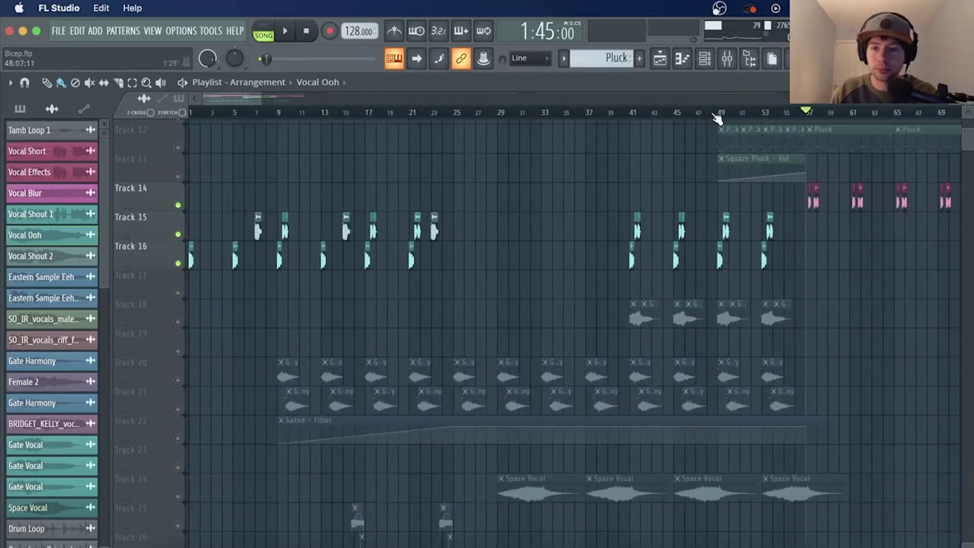
{"action": "scroll", "coordinate": [507, 137], "scroll_direction": "down", "scroll_amount": 4}
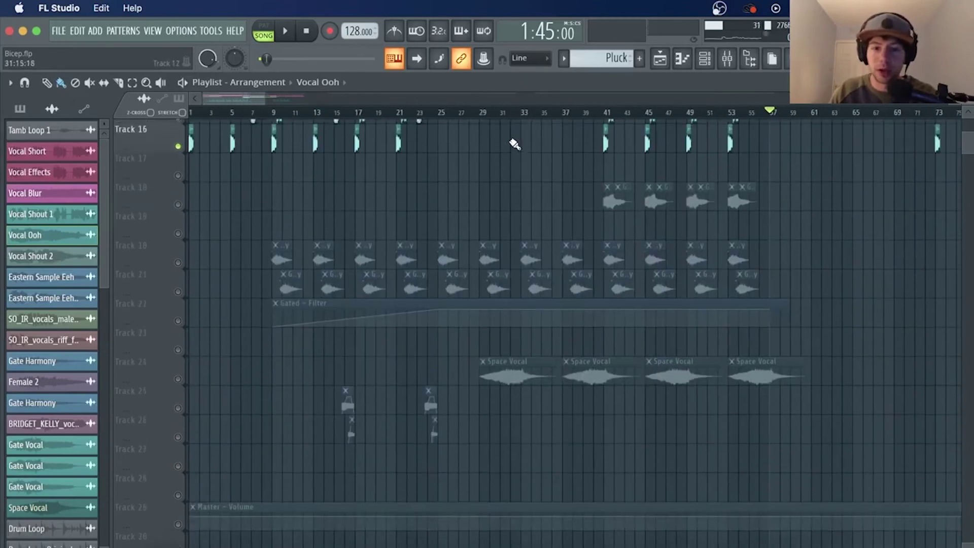
{"action": "left_click", "coordinate": [609, 114]}
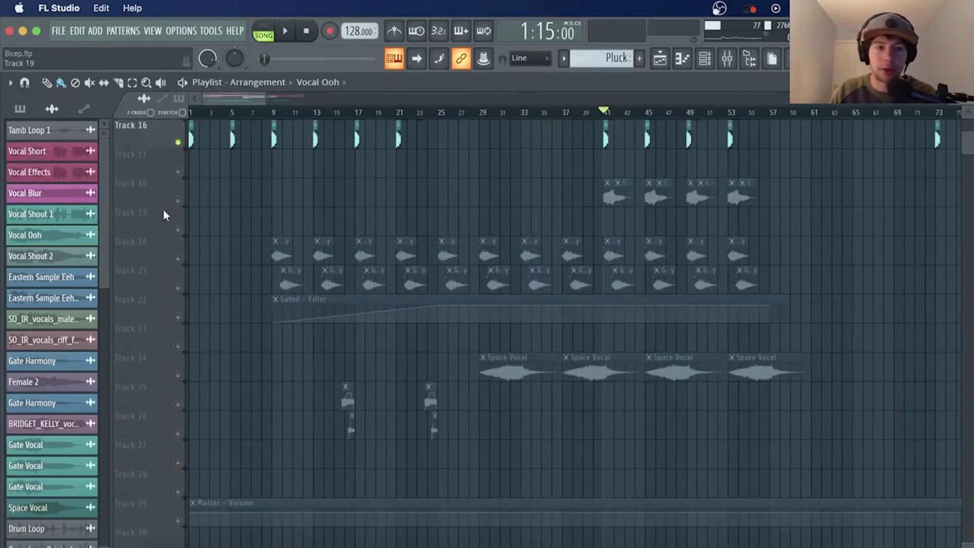
{"action": "left_click", "coordinate": [178, 200], "text": "ctrl"}
{"action": "left_click_drag", "start_coordinate": [183, 239], "coordinate": [184, 374]}
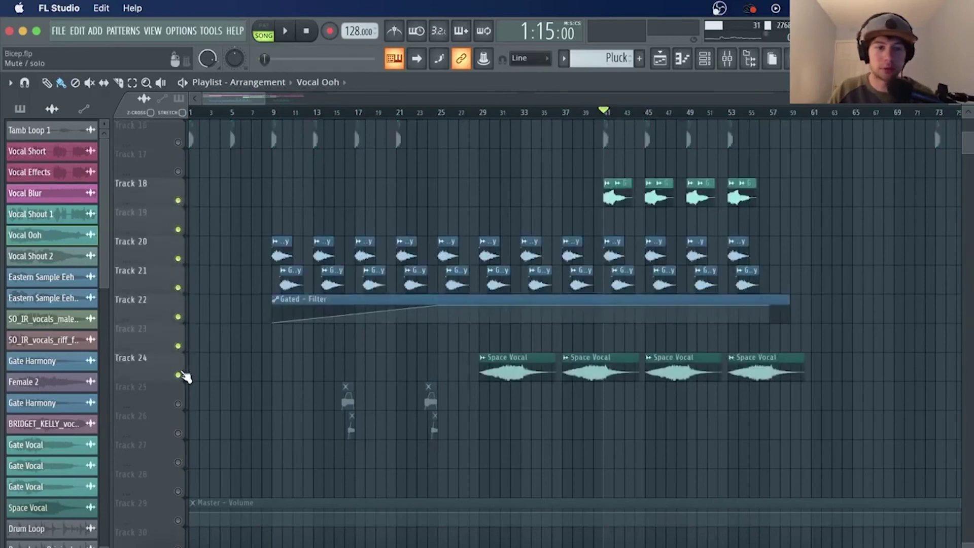
{"action": "key", "text": "space"}
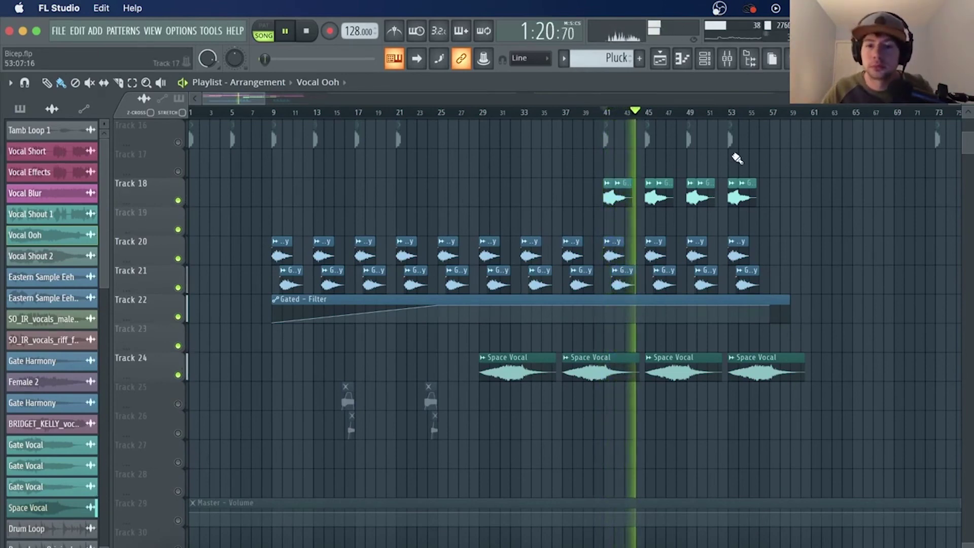
{"action": "scroll", "coordinate": [737, 157], "scroll_direction": "up", "scroll_amount": 2}
{"action": "scroll", "coordinate": [730, 115], "scroll_direction": "up", "scroll_amount": 3}
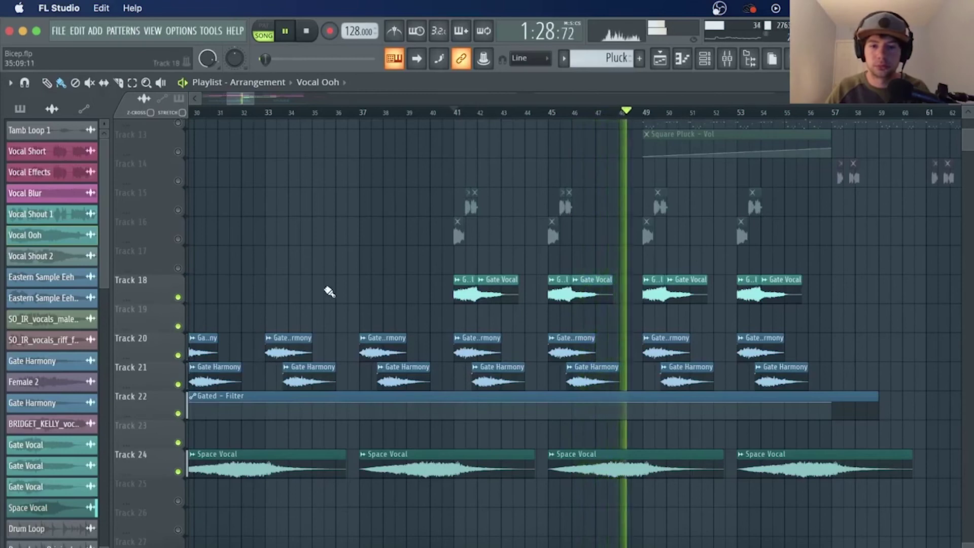
{"action": "key", "text": "space"}
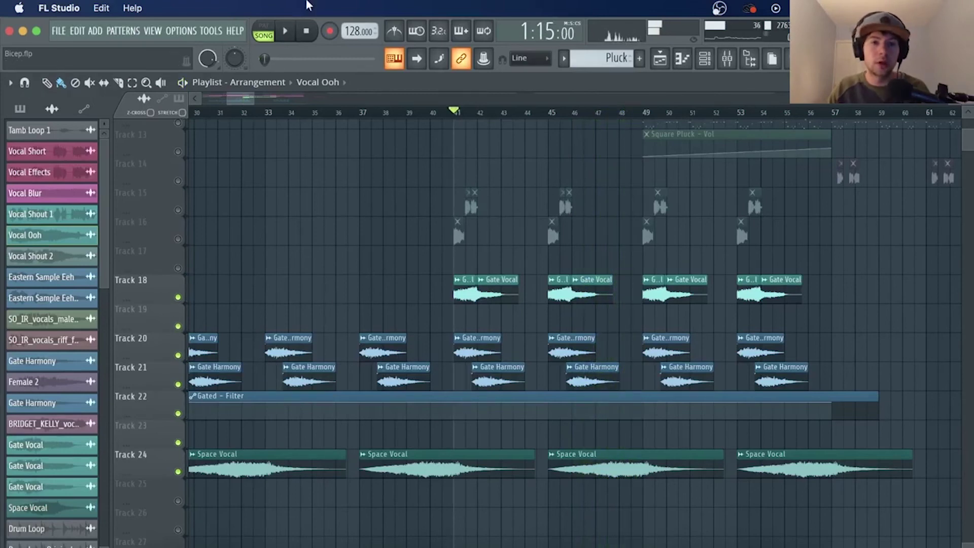
{"action": "left_click", "coordinate": [307, 32]}
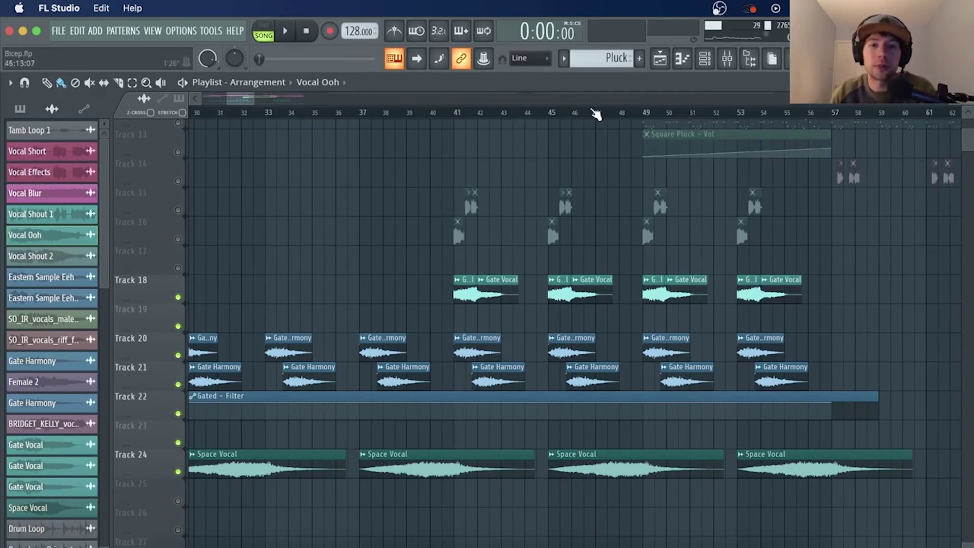
Step: Check the sample settings of the Gate Vocal clip at bar 41 on Track 18, then close them
{"action": "scroll", "coordinate": [461, 112], "scroll_direction": "up", "scroll_amount": 5}
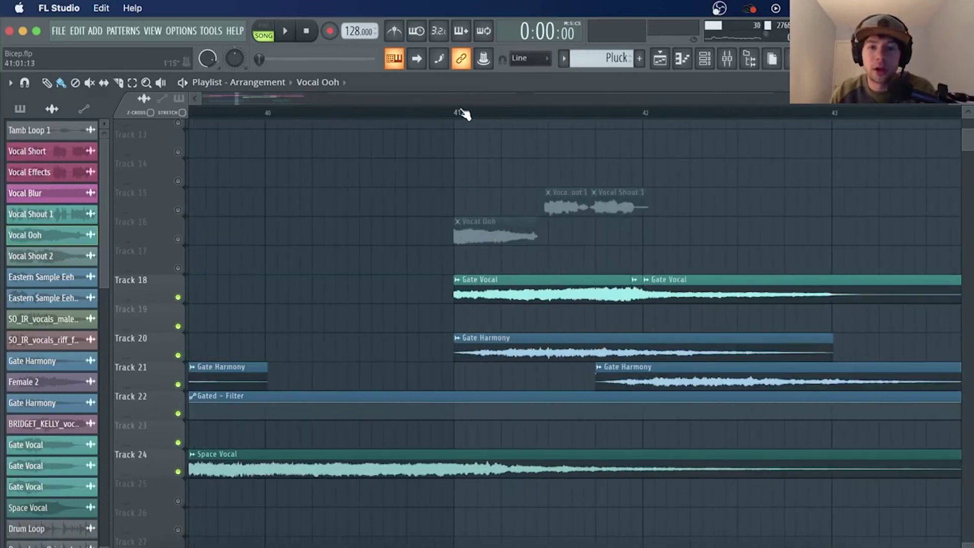
{"action": "left_click", "coordinate": [460, 113]}
{"action": "double_click", "coordinate": [570, 283]}
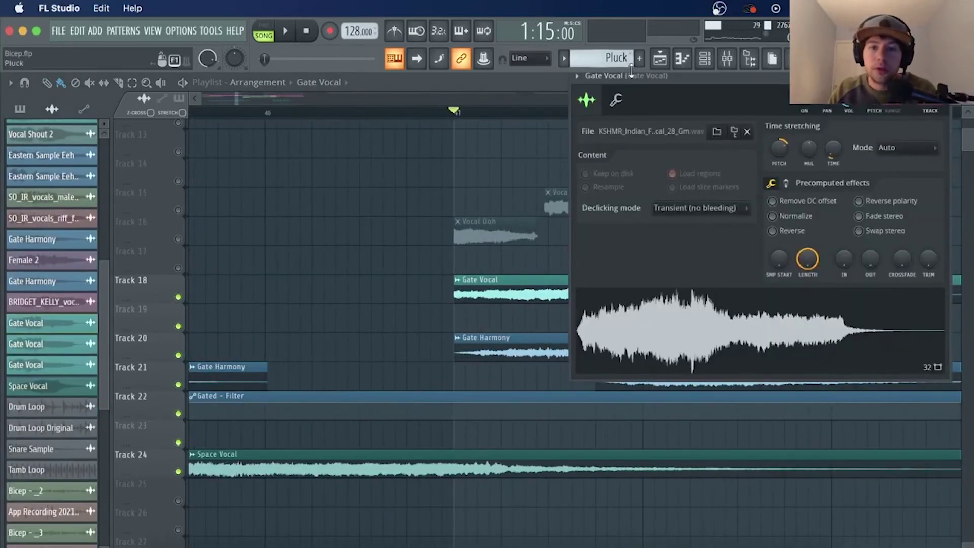
{"action": "left_click_drag", "start_coordinate": [631, 73], "coordinate": [298, 105]}
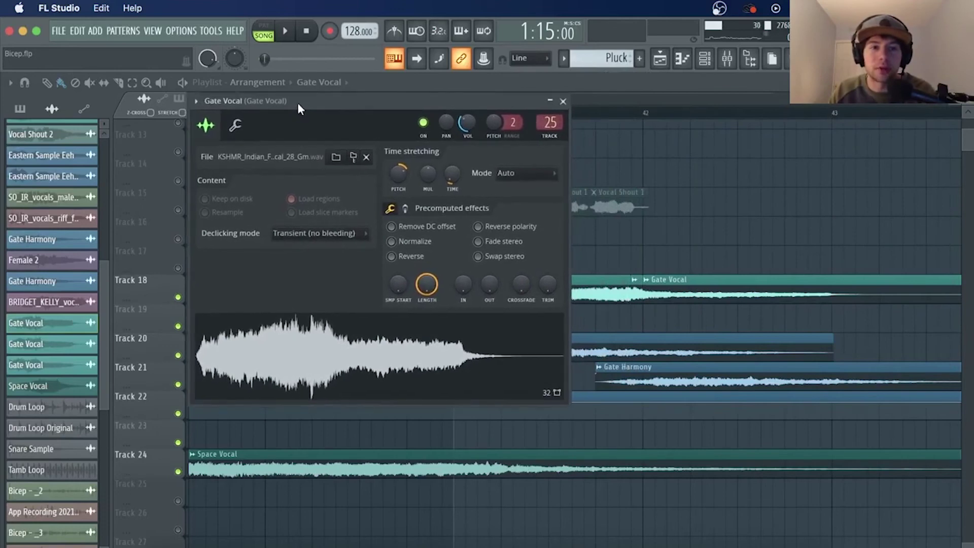
{"action": "left_click", "coordinate": [564, 101]}
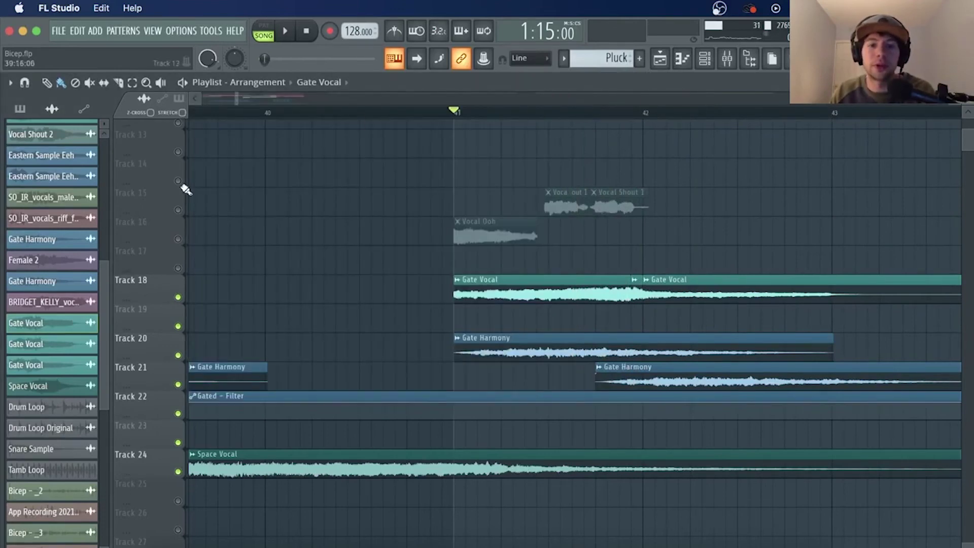
Step: Solo Track 18 and audition its Gate Vocal clips from bar 41
{"action": "right_click", "coordinate": [179, 298]}
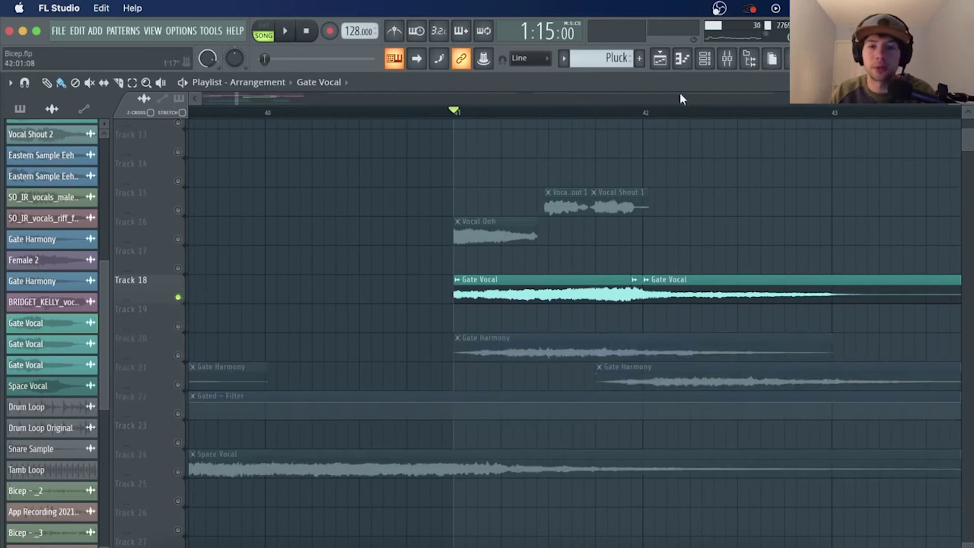
{"action": "key", "text": "space"}
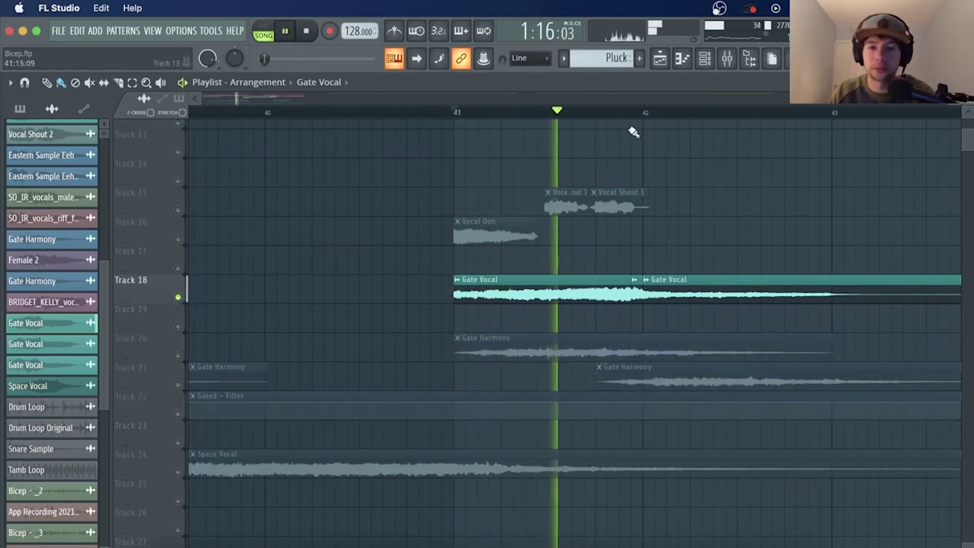
{"action": "key", "text": "space"}
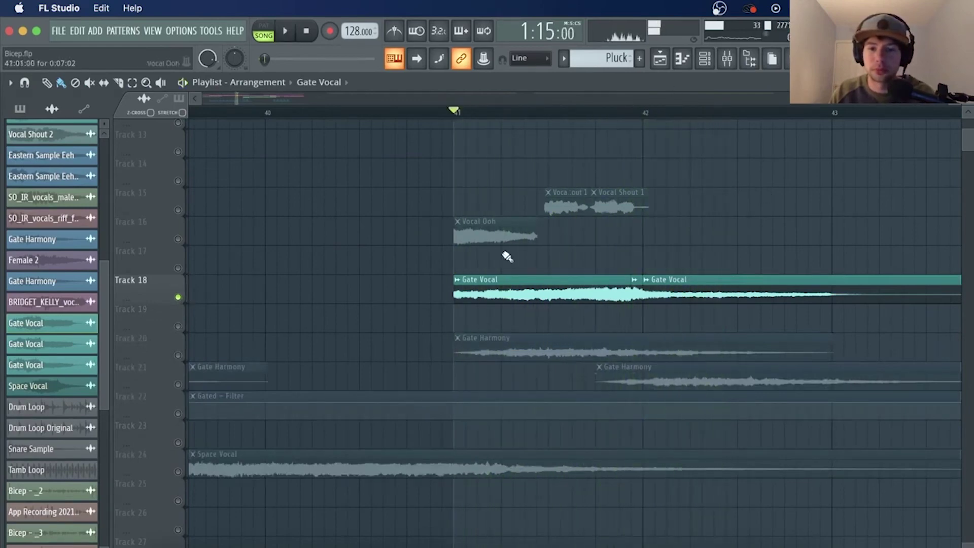
Step: Place a Gate Vocal clip at bar 41 on Track 17, extend it to reveal more of the sample, and delete it
{"action": "left_click_drag", "start_coordinate": [527, 298], "coordinate": [524, 255]}
{"action": "left_click_drag", "start_coordinate": [651, 257], "coordinate": [808, 257]}
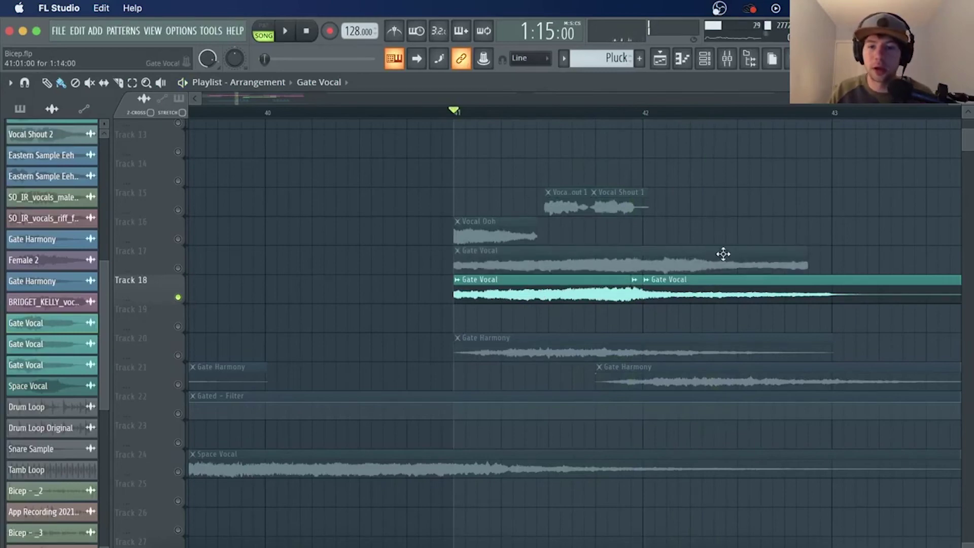
{"action": "right_click", "coordinate": [761, 264]}
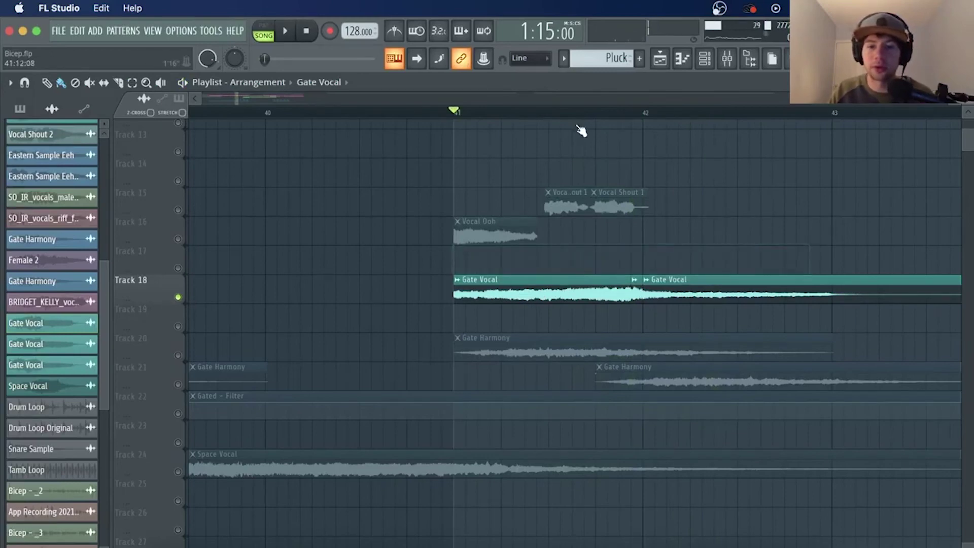
Step: Solo Tracks 20 and 21 together and audition their overlapping Gate Harmony clips from bar 41
{"action": "scroll", "coordinate": [494, 181], "scroll_direction": "down", "scroll_amount": 3}
{"action": "right_click", "coordinate": [178, 260]}
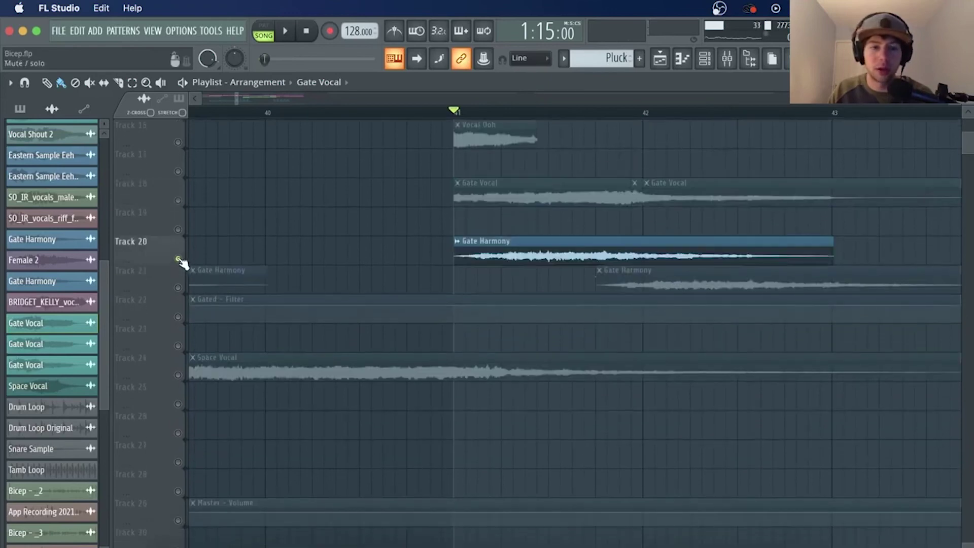
{"action": "left_click", "coordinate": [178, 288]}
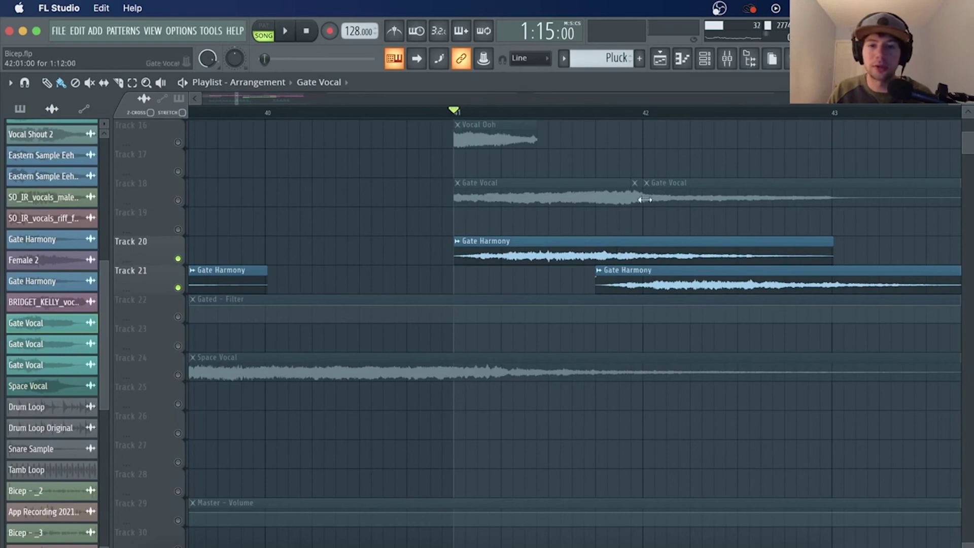
{"action": "key", "text": "space"}
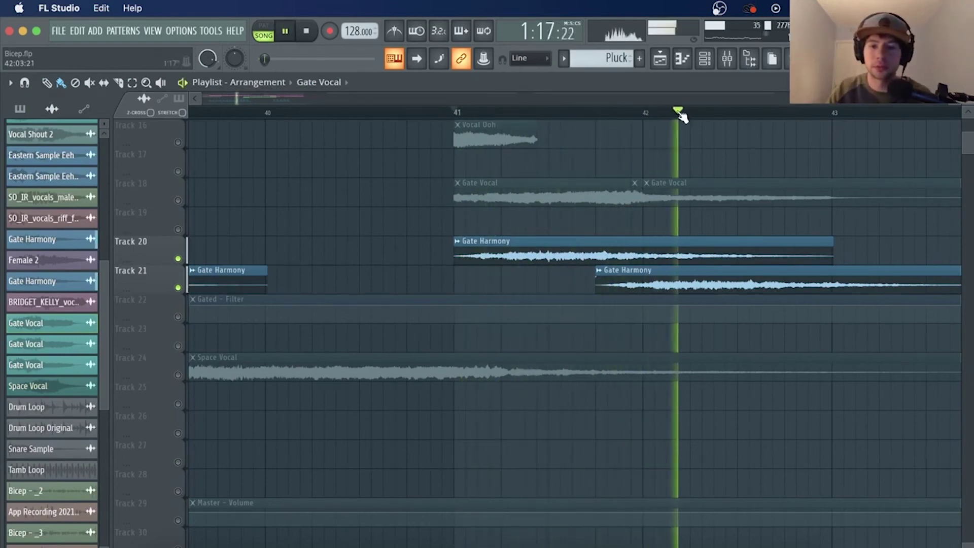
{"action": "key", "text": "space"}
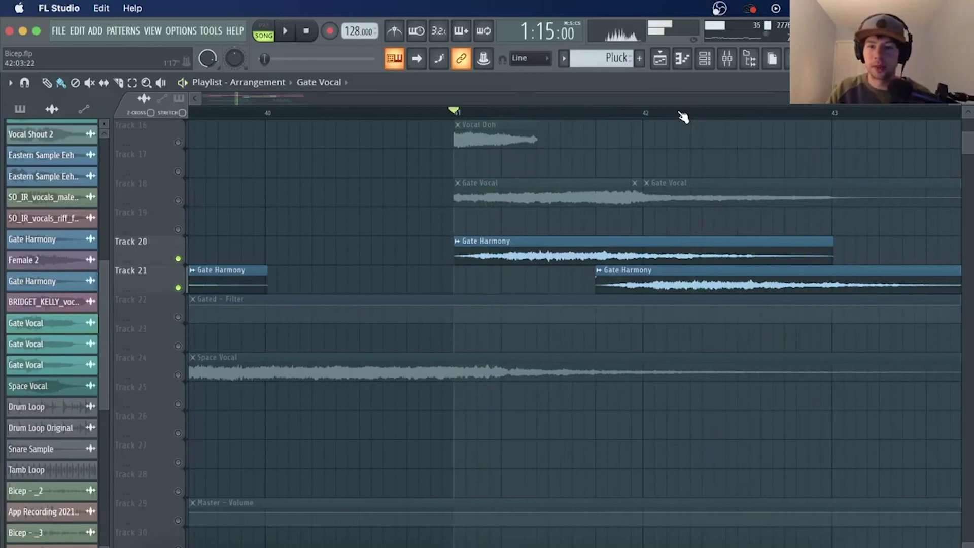
{"action": "scroll", "coordinate": [683, 116], "scroll_direction": "down", "scroll_amount": 3}
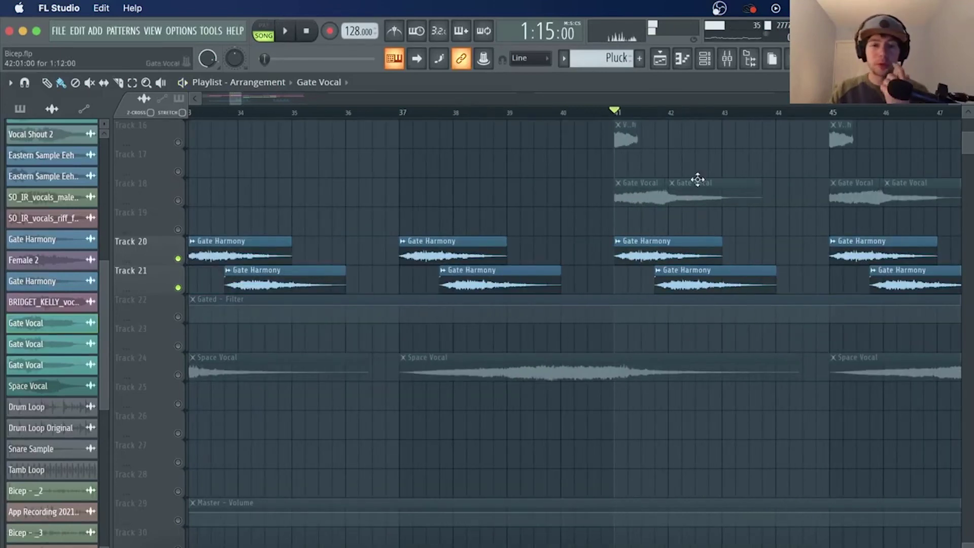
{"action": "scroll", "coordinate": [703, 117], "scroll_direction": "down", "scroll_amount": 2}
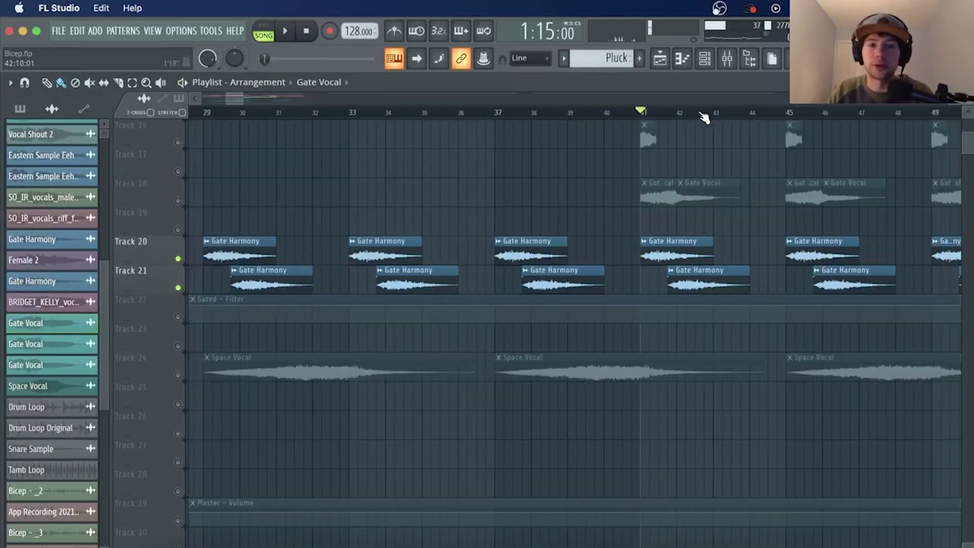
{"action": "scroll", "coordinate": [756, 116], "scroll_direction": "up", "scroll_amount": 3}
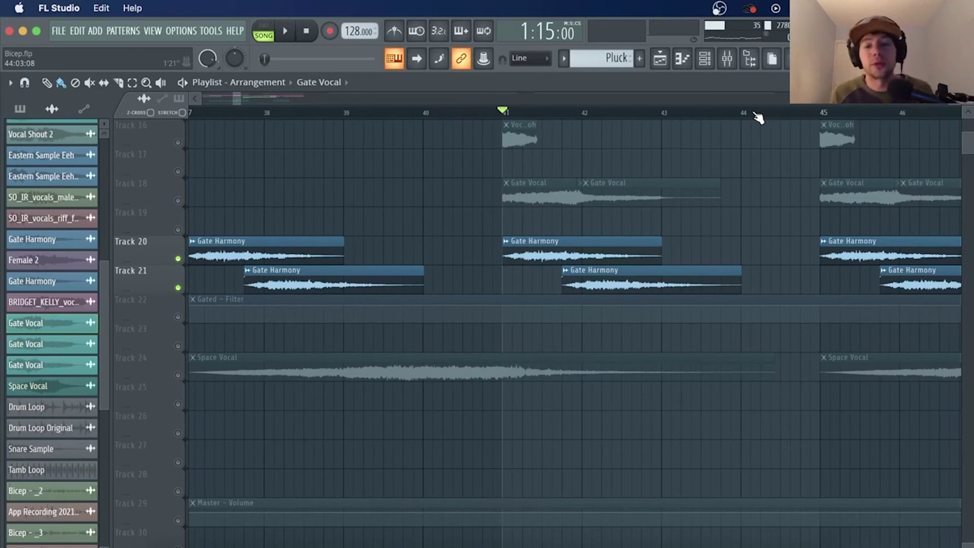
{"action": "scroll", "coordinate": [757, 117], "scroll_direction": "down", "scroll_amount": 1}
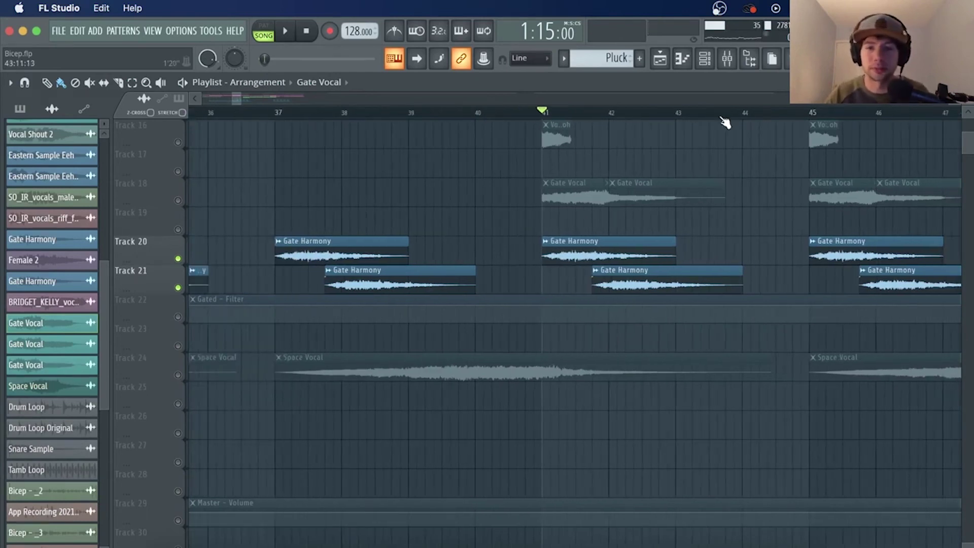
Step: Solo Track 24 and audition its Space Vocal clip from bar 37
{"action": "scroll", "coordinate": [725, 121], "scroll_direction": "down", "scroll_amount": 2}
{"action": "right_click", "coordinate": [178, 375]}
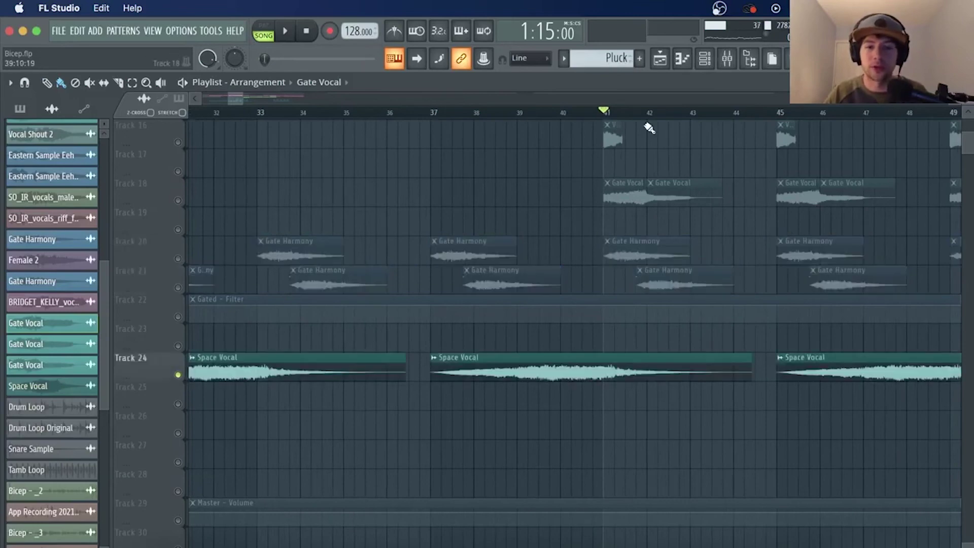
{"action": "left_click", "coordinate": [434, 113]}
{"action": "key", "text": "space"}
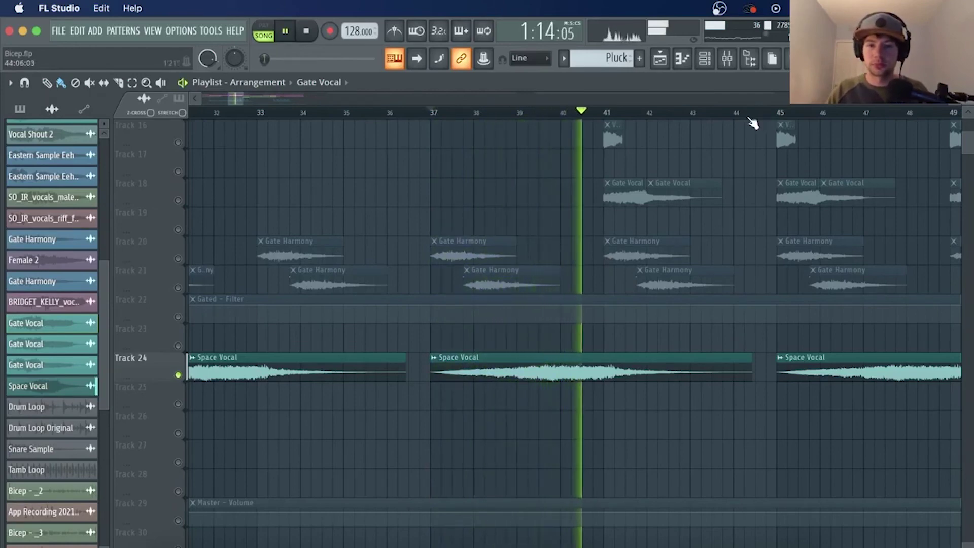
{"action": "key", "text": "space"}
{"action": "scroll", "coordinate": [753, 123], "scroll_direction": "up", "scroll_amount": 3}
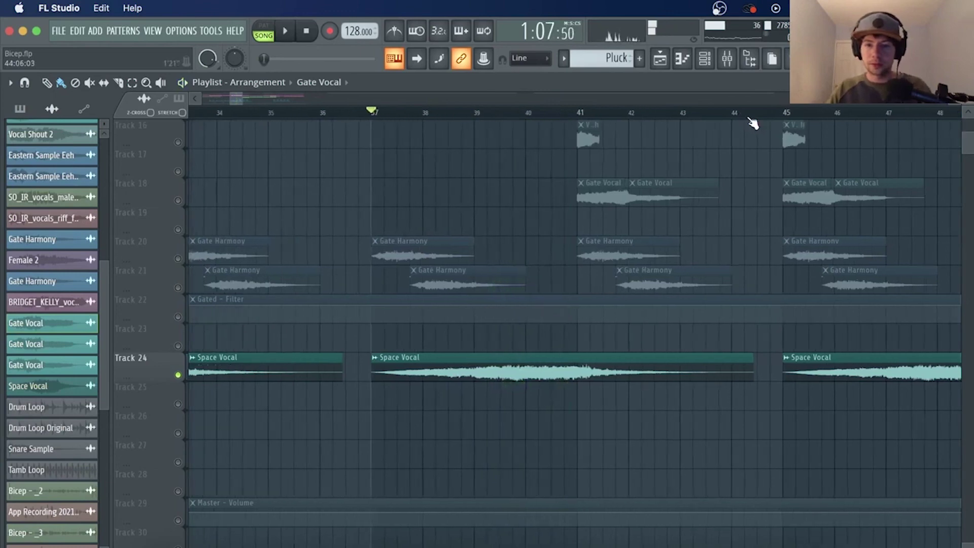
Step: Open the Fruity parametric EQ 2 and ValhallaShimmer effects of the Vocal Effects mixer track
{"action": "left_click", "coordinate": [728, 60]}
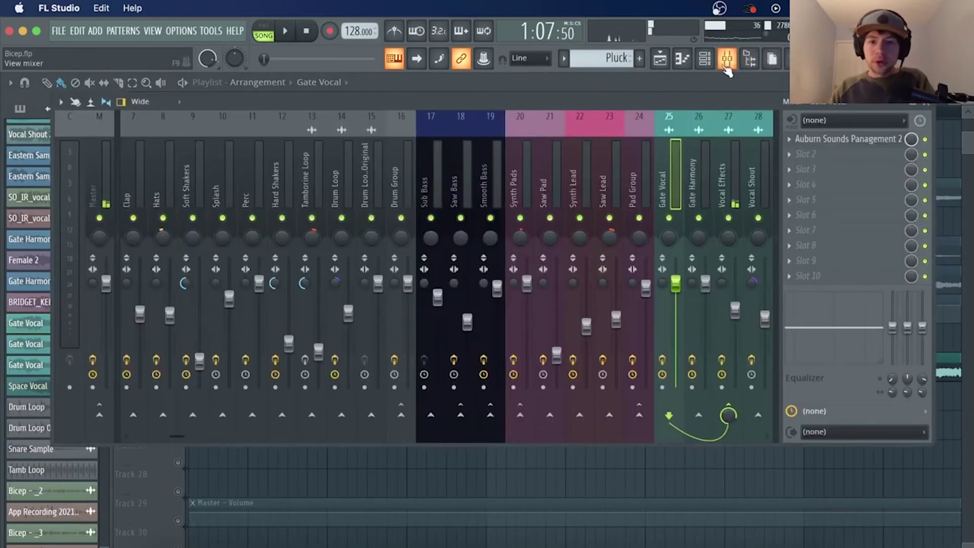
{"action": "scroll", "coordinate": [637, 214], "scroll_direction": "right", "scroll_amount": 3}
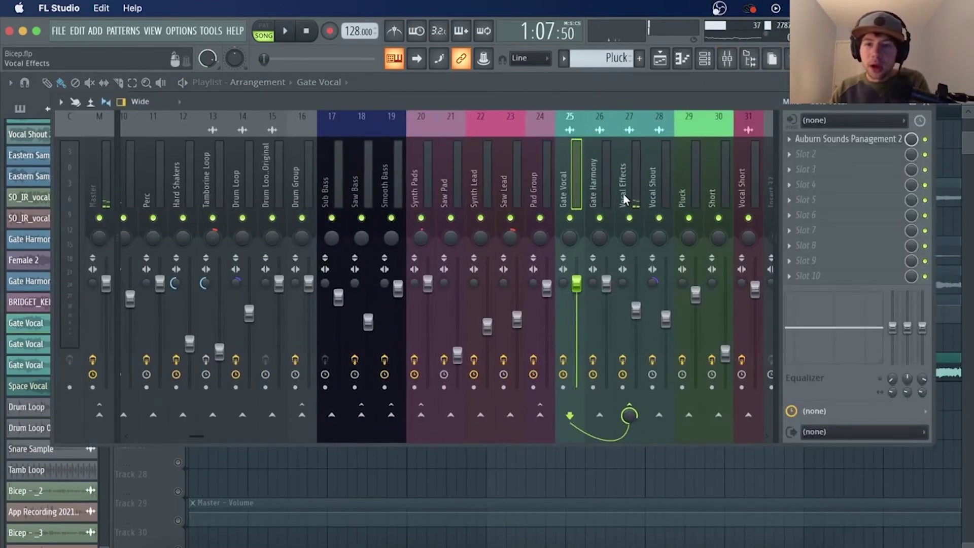
{"action": "left_click", "coordinate": [623, 194]}
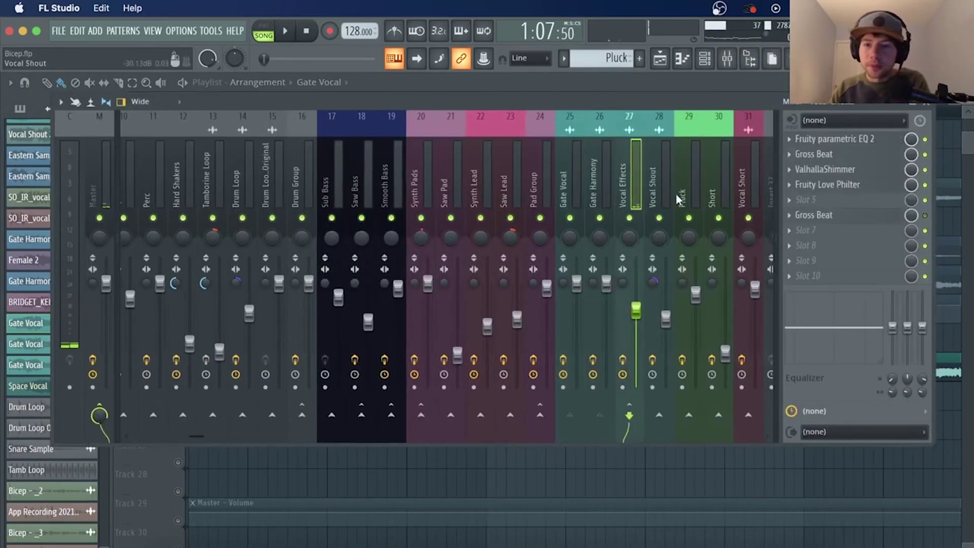
{"action": "left_click", "coordinate": [885, 147]}
{"action": "left_click", "coordinate": [851, 175]}
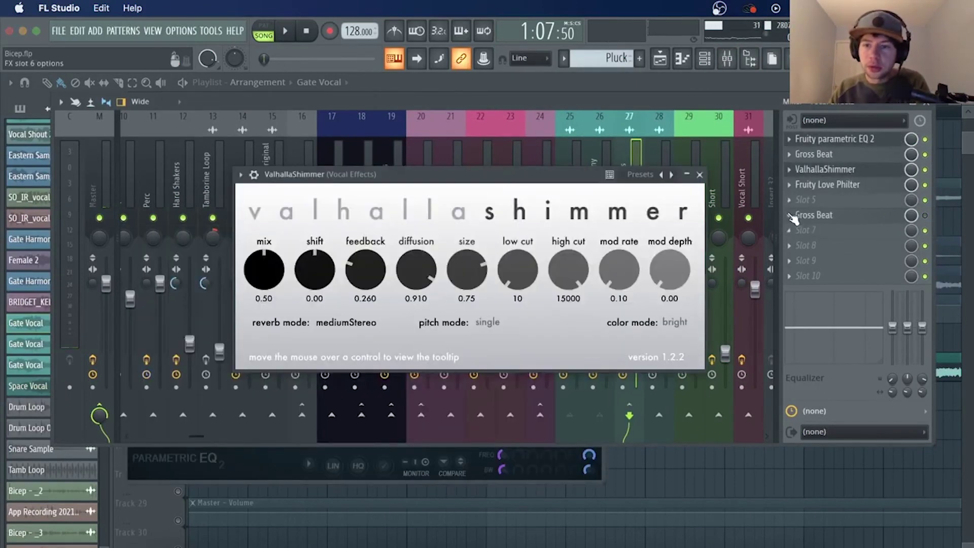
Step: Remove the disabled Gross Beat from slot 6 of Vocal Effects, and open the slot 2 Gross Beat with ValhallaShimmer closed
{"action": "left_click", "coordinate": [792, 216]}
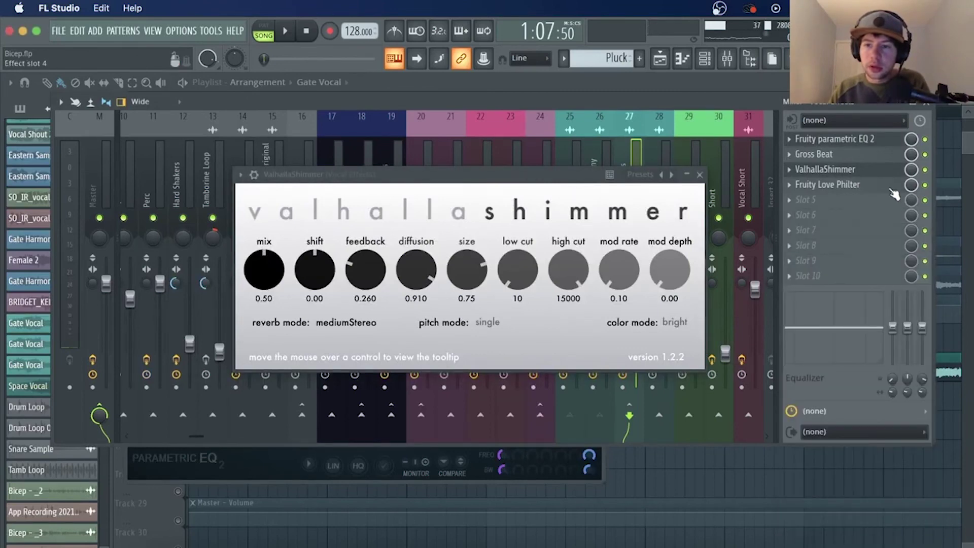
{"action": "left_click", "coordinate": [875, 156]}
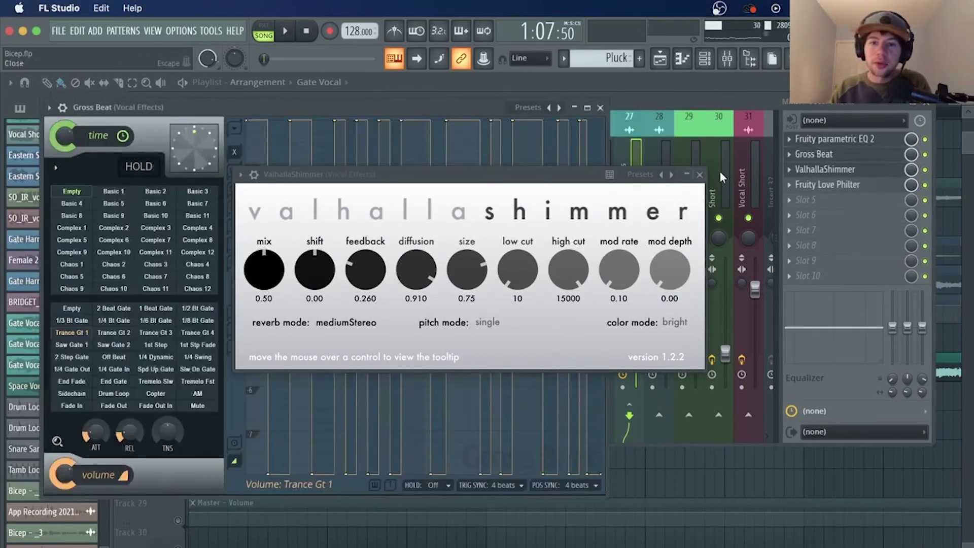
{"action": "left_click", "coordinate": [704, 175]}
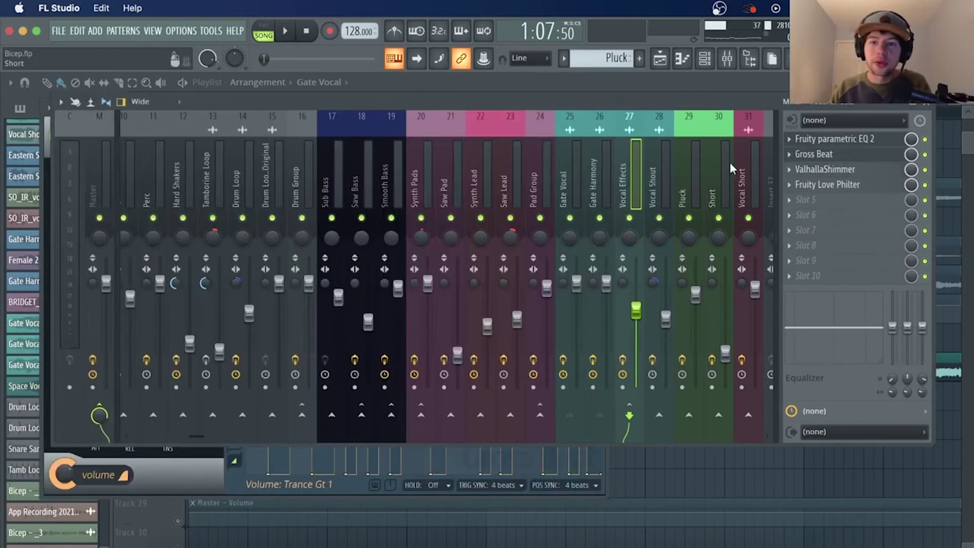
Step: Audition the Space Vocal clip through the slot 2 Gross Beat of Vocal Effects and view its Trance Gt 1 volume envelope
{"action": "left_click", "coordinate": [838, 157]}
{"action": "left_click", "coordinate": [886, 153]}
{"action": "left_click", "coordinate": [926, 155]}
{"action": "key", "text": "space"}
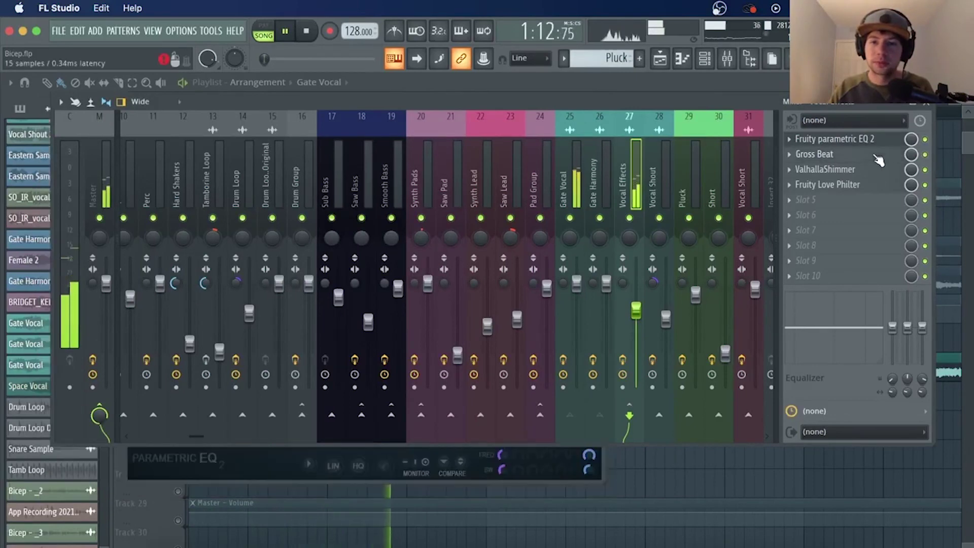
{"action": "left_click", "coordinate": [863, 153]}
{"action": "key", "text": "space"}
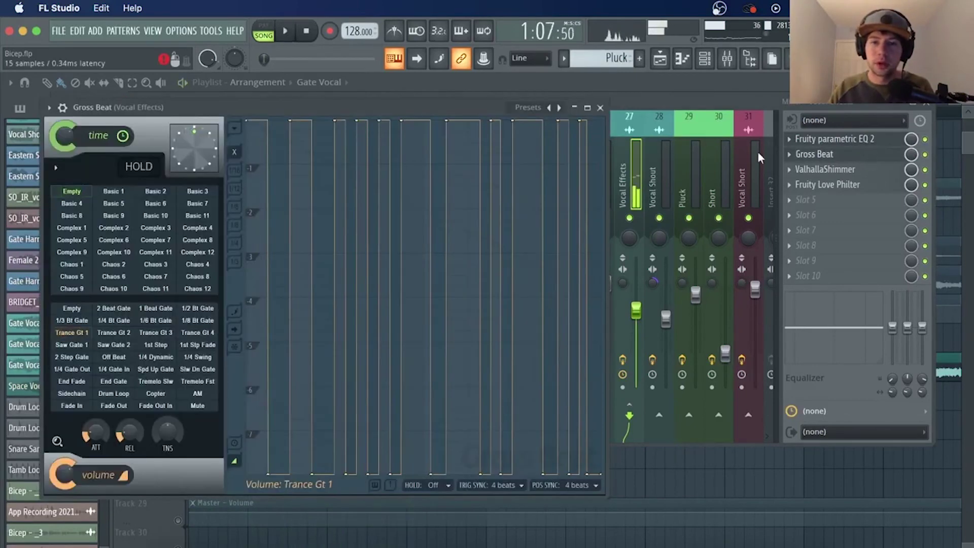
{"action": "left_click", "coordinate": [306, 32]}
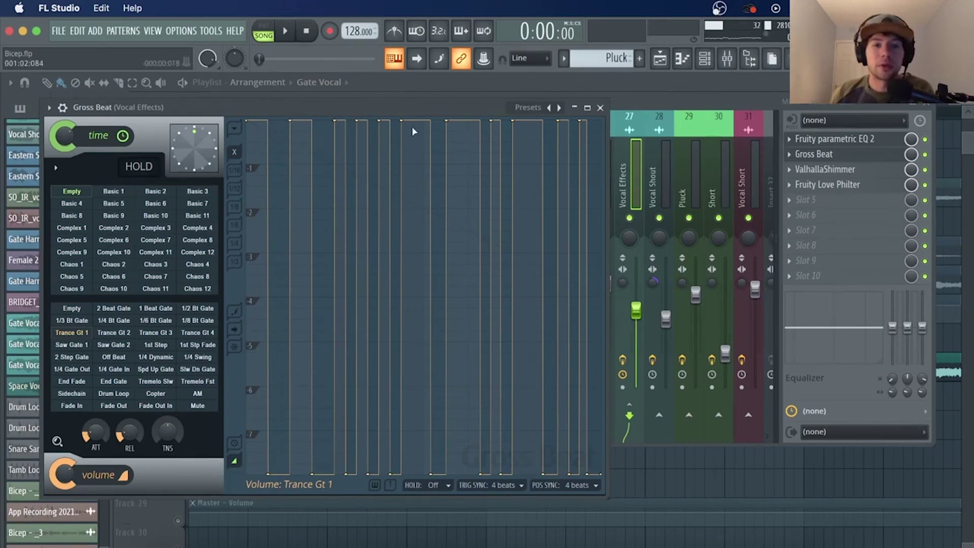
Step: Load a second Gross Beat into slot 5 of Vocal Effects with the Trance Gt 1 volume preset, and disable the slot 2 Gross Beat
{"action": "left_click_drag", "start_coordinate": [413, 107], "coordinate": [524, 116]}
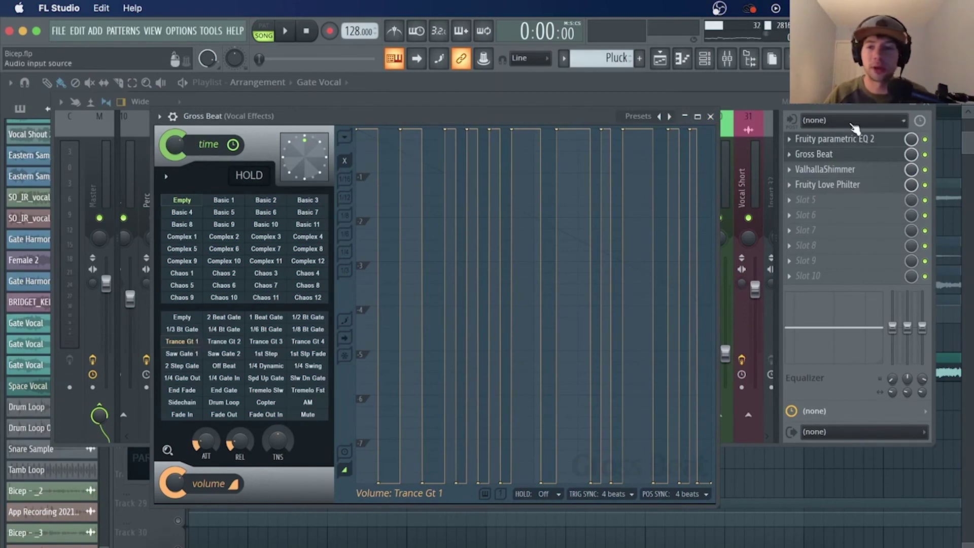
{"action": "left_click", "coordinate": [791, 203]}
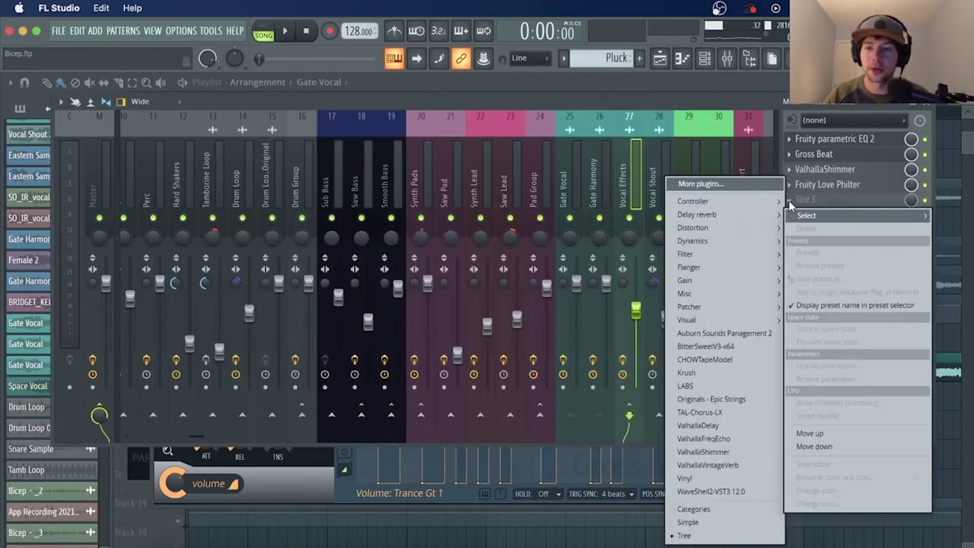
{"action": "mouse_move", "coordinate": [709, 292]}
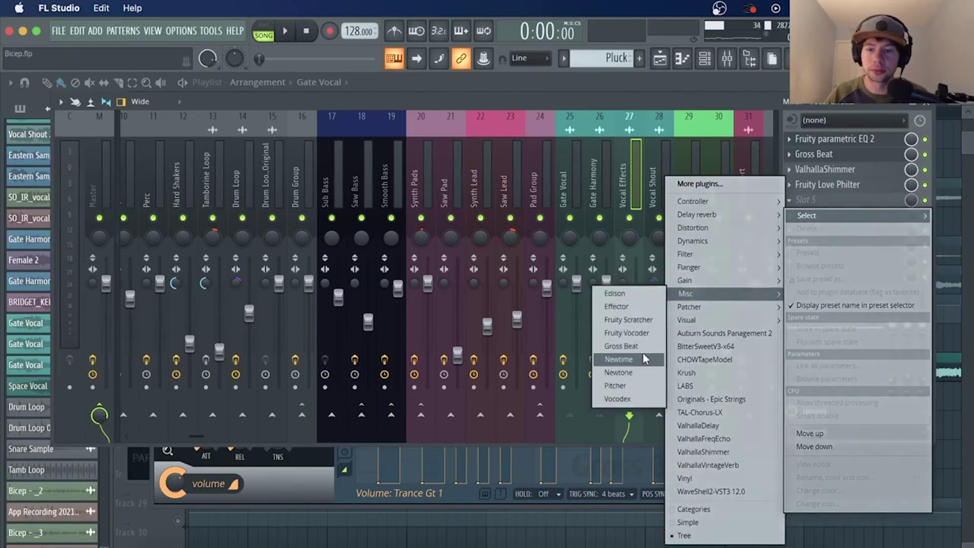
{"action": "left_click", "coordinate": [621, 346]}
{"action": "left_click", "coordinate": [925, 154]}
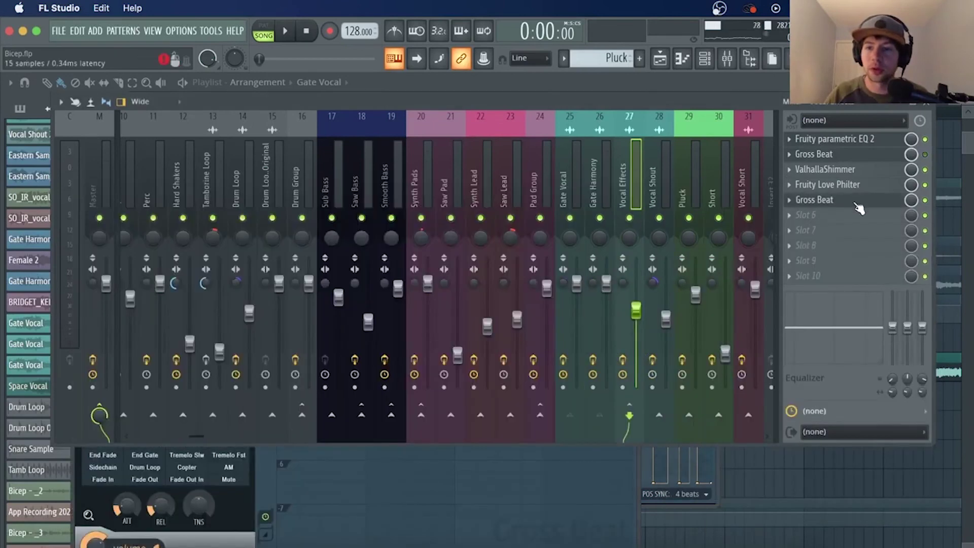
{"action": "left_click", "coordinate": [838, 199]}
{"action": "left_click", "coordinate": [120, 404]}
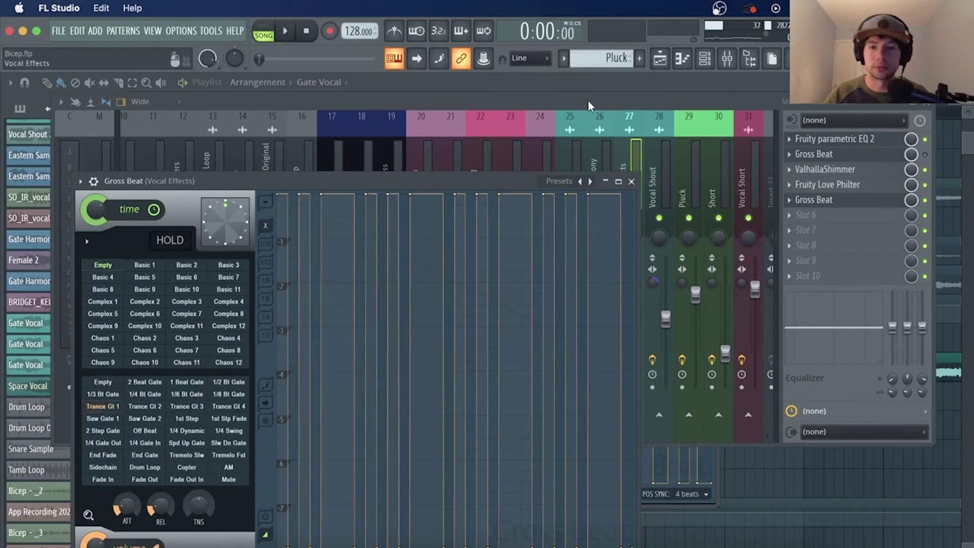
Step: Audition the Space Vocal clip from bar 38 through the unedited slot 5 Gross Beat, and reopen that effect
{"action": "left_click", "coordinate": [631, 181]}
{"action": "key", "text": "F5"}
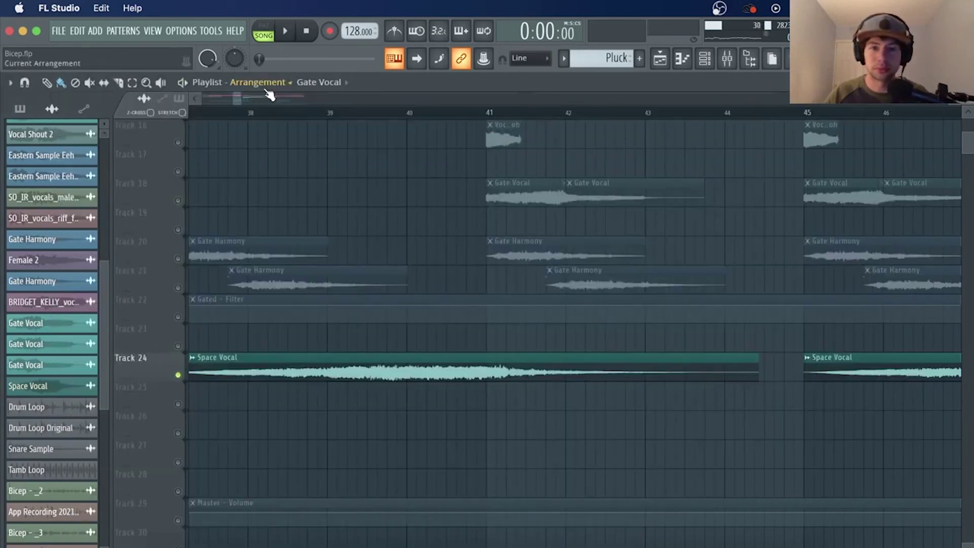
{"action": "left_click", "coordinate": [255, 114]}
{"action": "key", "text": "space"}
{"action": "key", "text": "F9"}
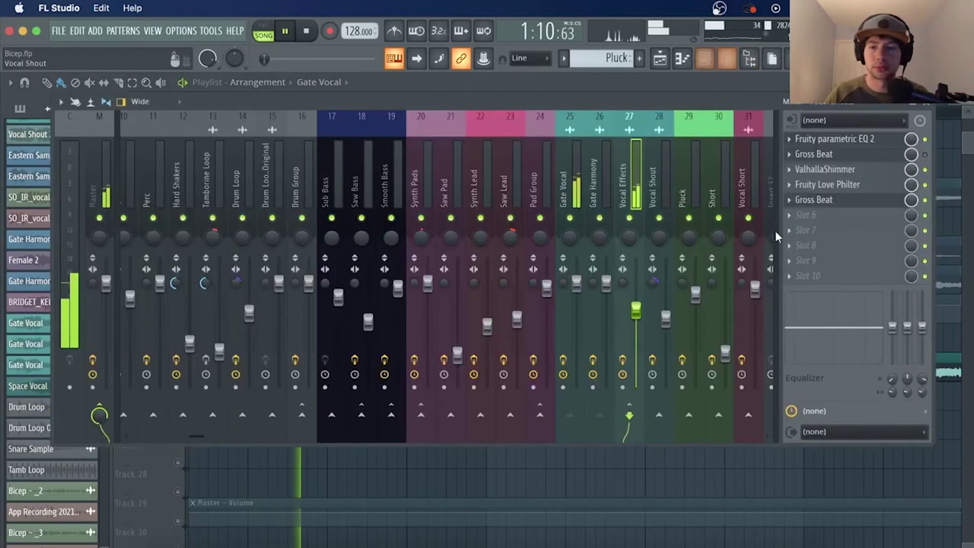
{"action": "left_click", "coordinate": [817, 200]}
{"action": "key", "text": "space"}
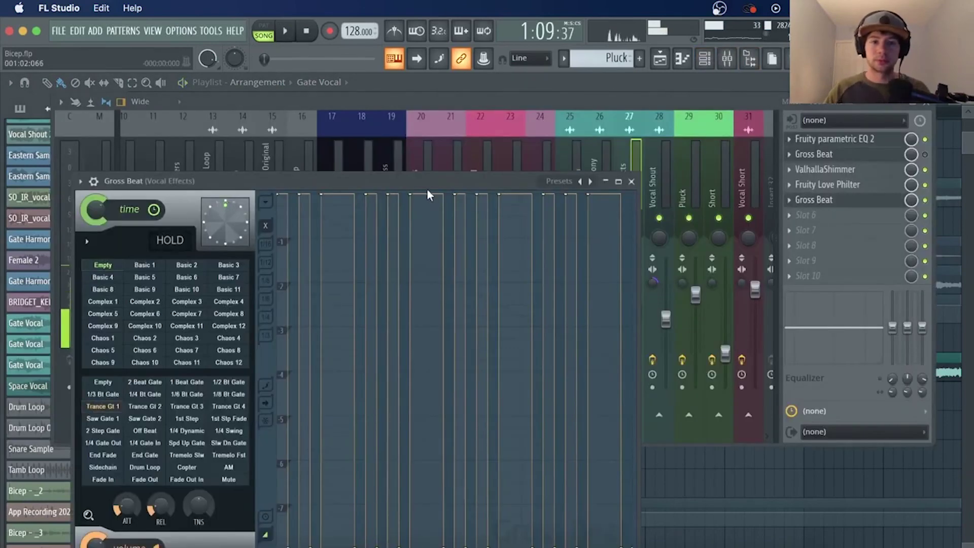
Step: Shorten the wide gates in the first half of the slot 5 Gross Beat's volume envelope, start the following gate earlier, and audition the rhythm
{"action": "left_click_drag", "start_coordinate": [428, 189], "coordinate": [485, 140]}
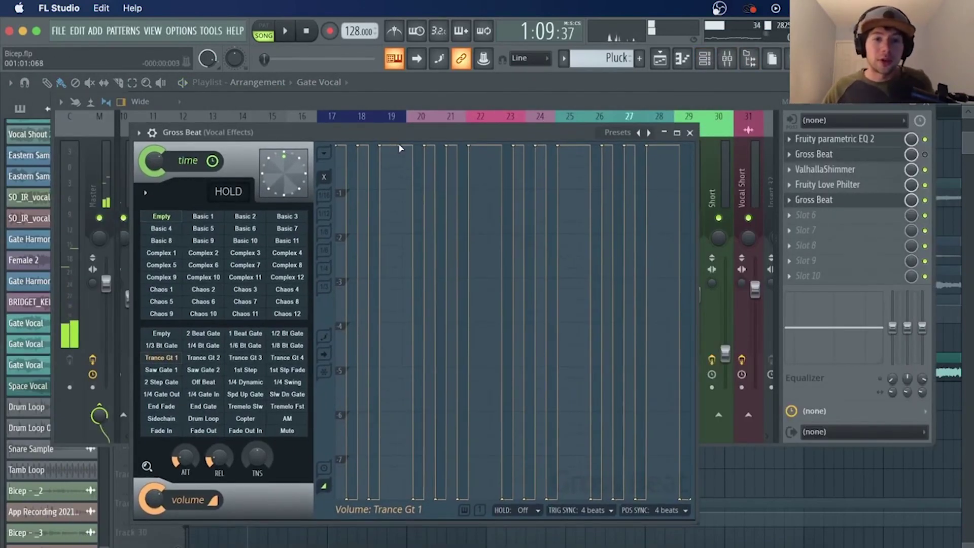
{"action": "right_click", "coordinate": [399, 146]}
{"action": "left_click_drag", "start_coordinate": [400, 147], "coordinate": [392, 501]}
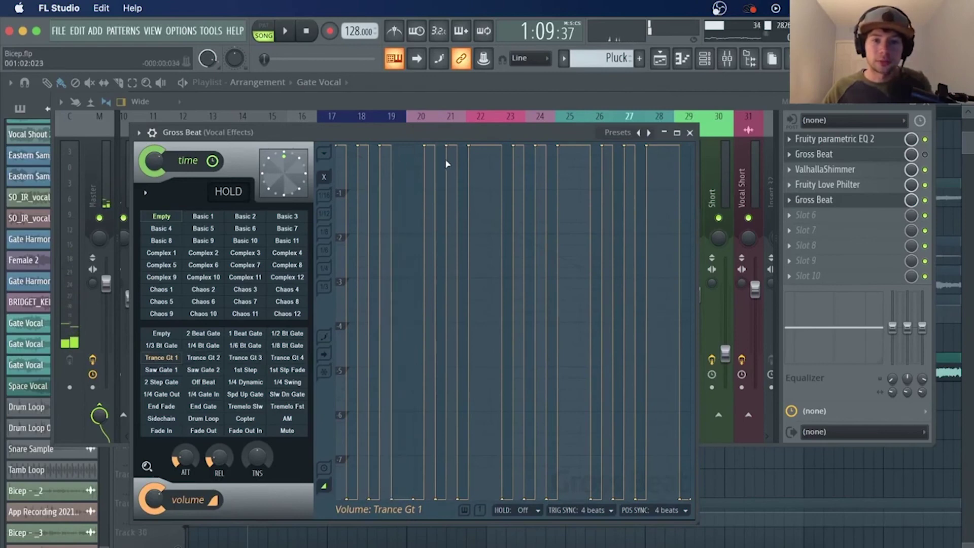
{"action": "left_click_drag", "start_coordinate": [429, 148], "coordinate": [413, 148]}
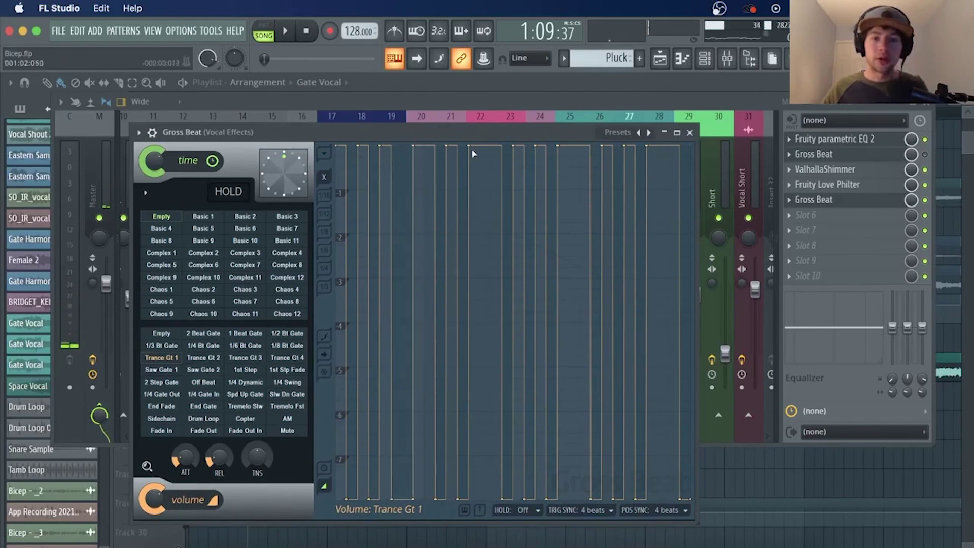
{"action": "right_click", "coordinate": [489, 147]}
{"action": "left_click_drag", "start_coordinate": [490, 147], "coordinate": [482, 496]}
{"action": "key", "text": "space"}
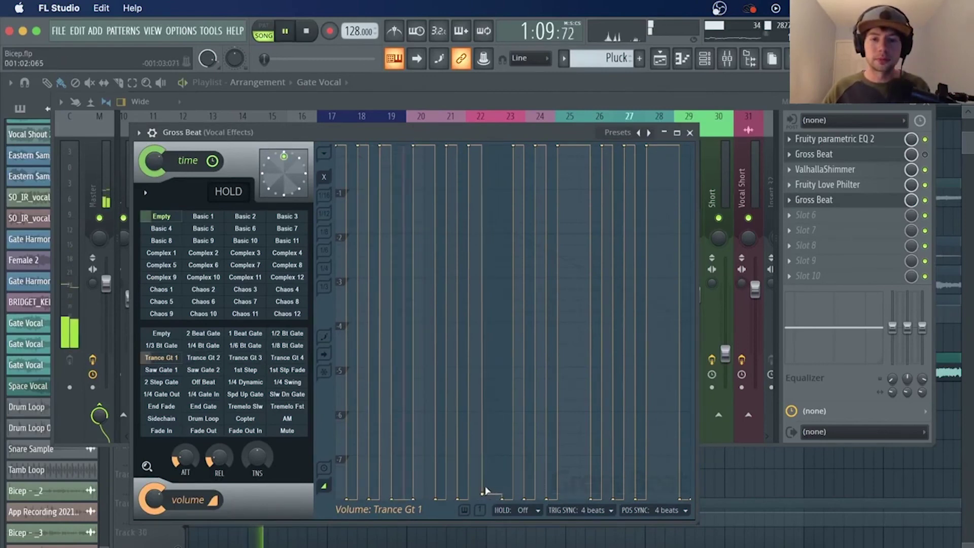
{"action": "key", "text": "space"}
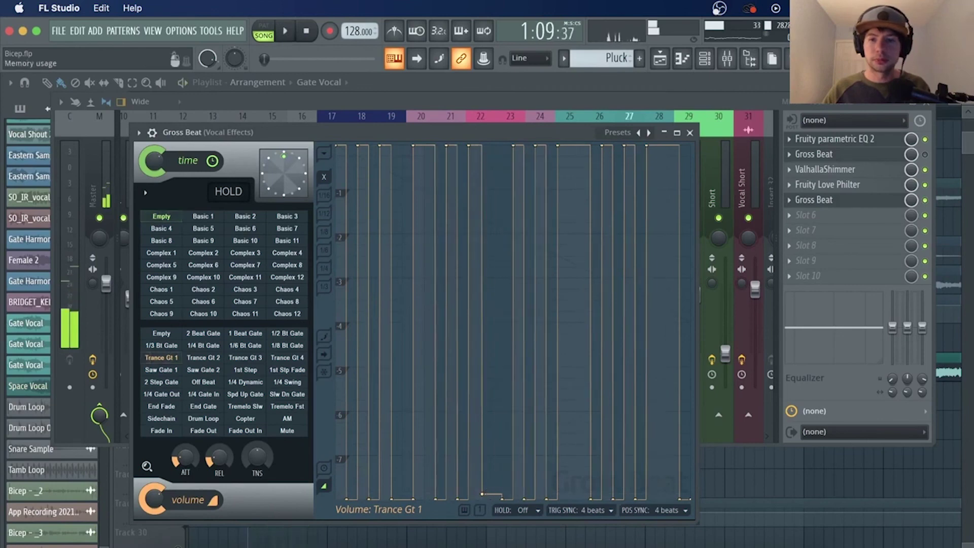
Step: Enable the slot 2 Gross Beat in place of the slot 5 one, open it and audition the Space Vocal for comparison
{"action": "left_click", "coordinate": [690, 132]}
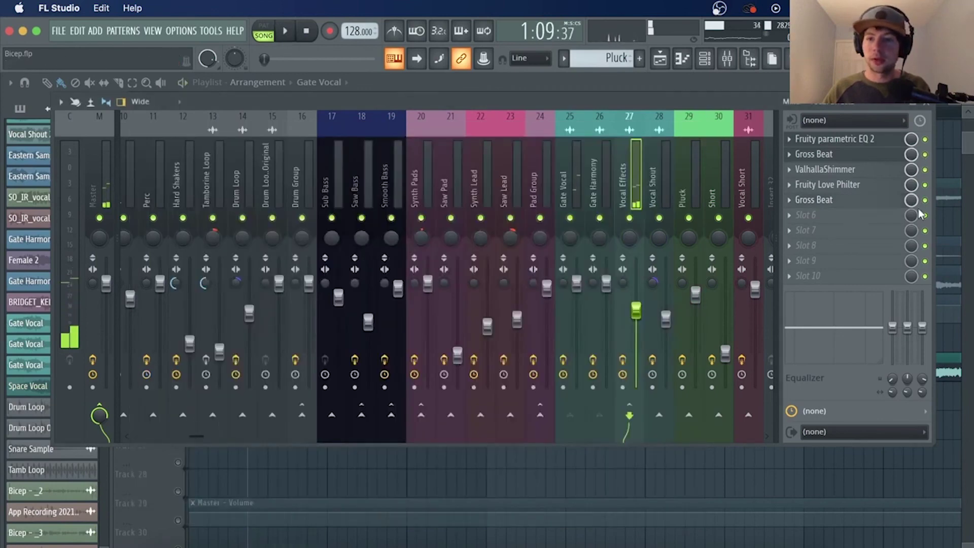
{"action": "left_click", "coordinate": [877, 156]}
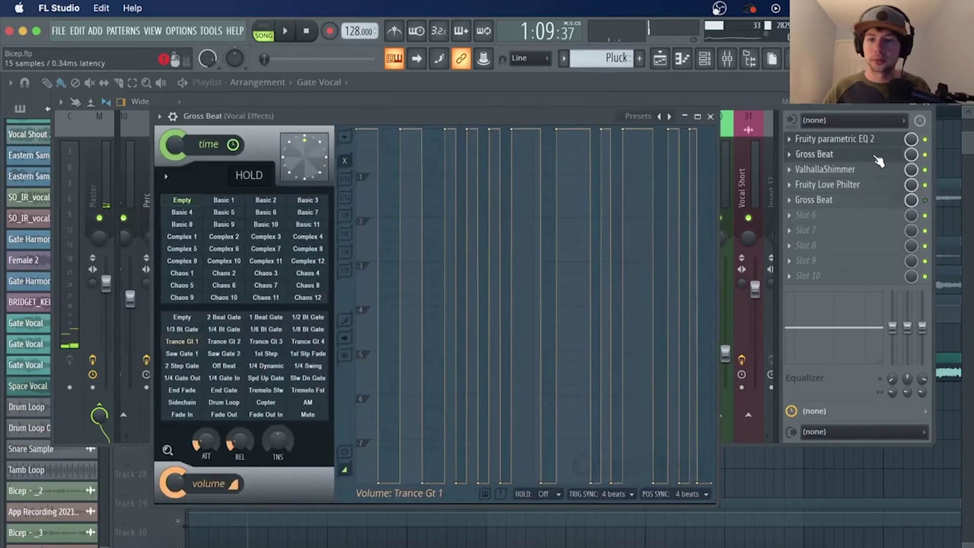
{"action": "key", "text": "space"}
{"action": "key", "text": "space"}
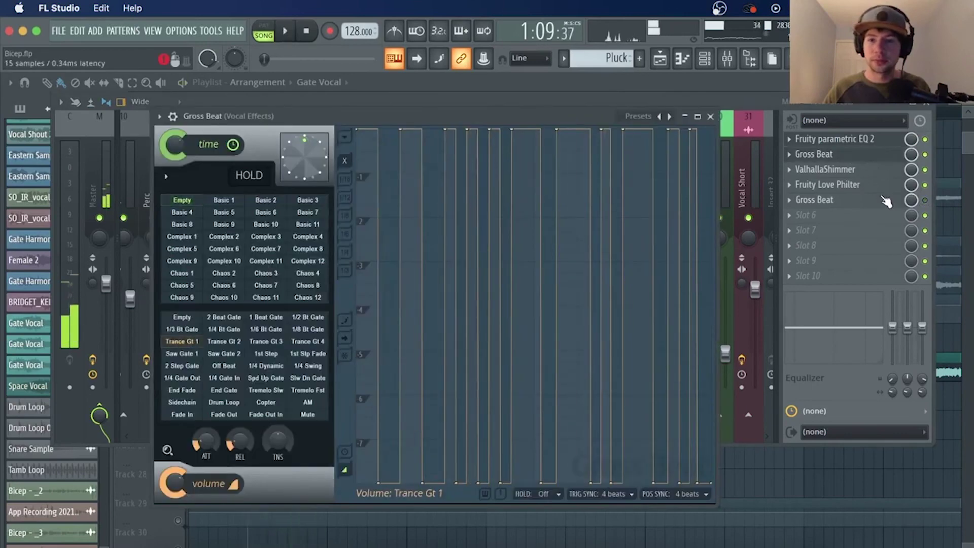
Step: Delete the Gross Beat from slot 5 of Vocal Effects and return to the playlist
{"action": "left_click", "coordinate": [790, 200]}
{"action": "left_click", "coordinate": [802, 229]}
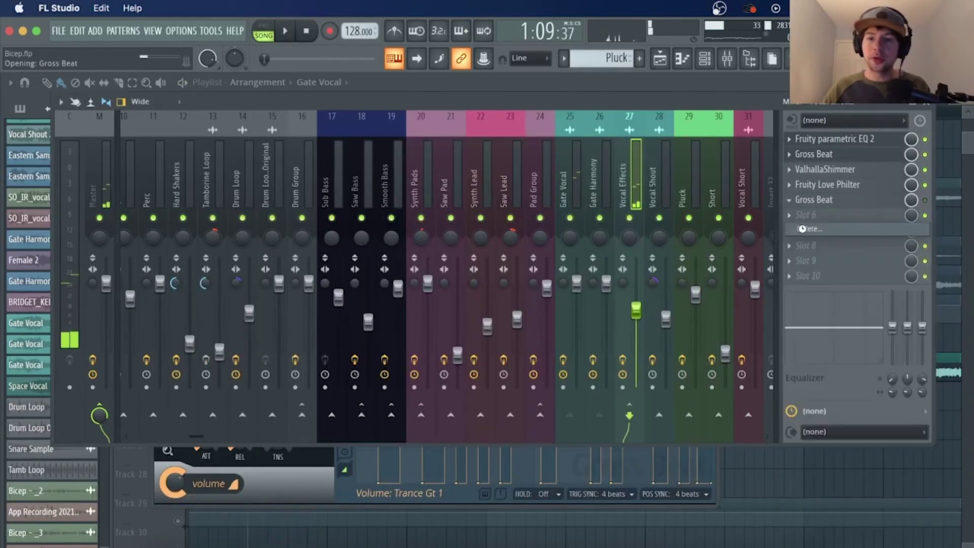
{"action": "left_click", "coordinate": [841, 464]}
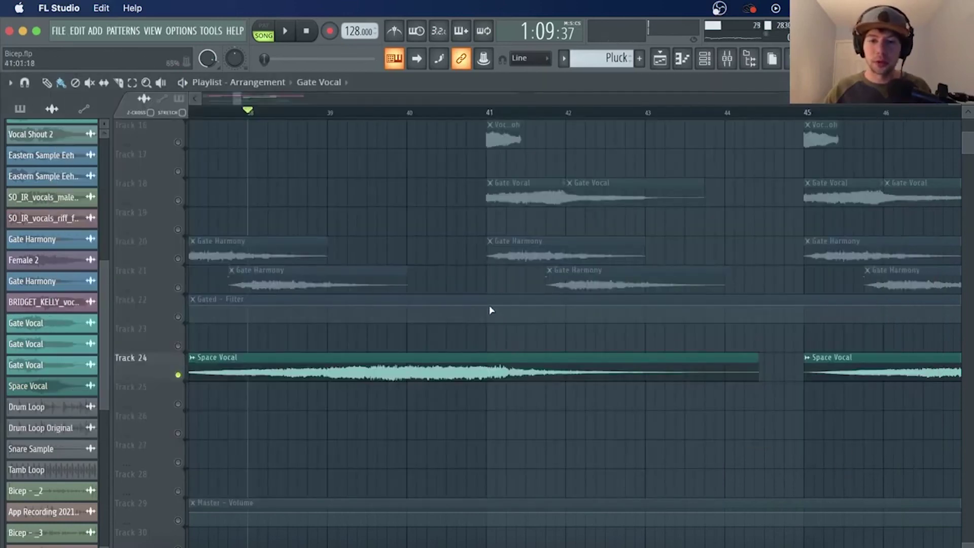
Step: Try a brief drop to 0% at bar 41 in Track 22's Gated - Filter automation, and delete the points that shape it
{"action": "left_click_drag", "start_coordinate": [490, 309], "coordinate": [503, 335]}
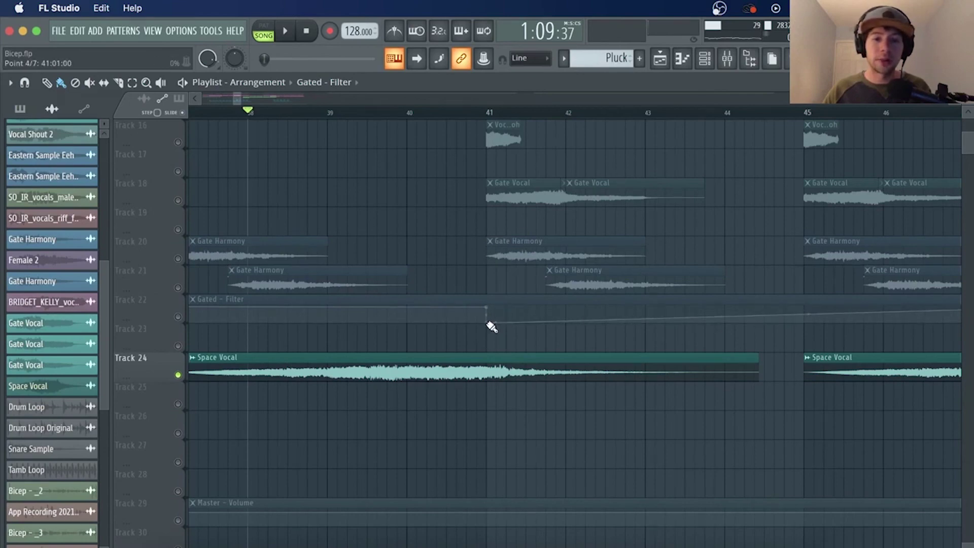
{"action": "left_click_drag", "start_coordinate": [501, 317], "coordinate": [500, 297]}
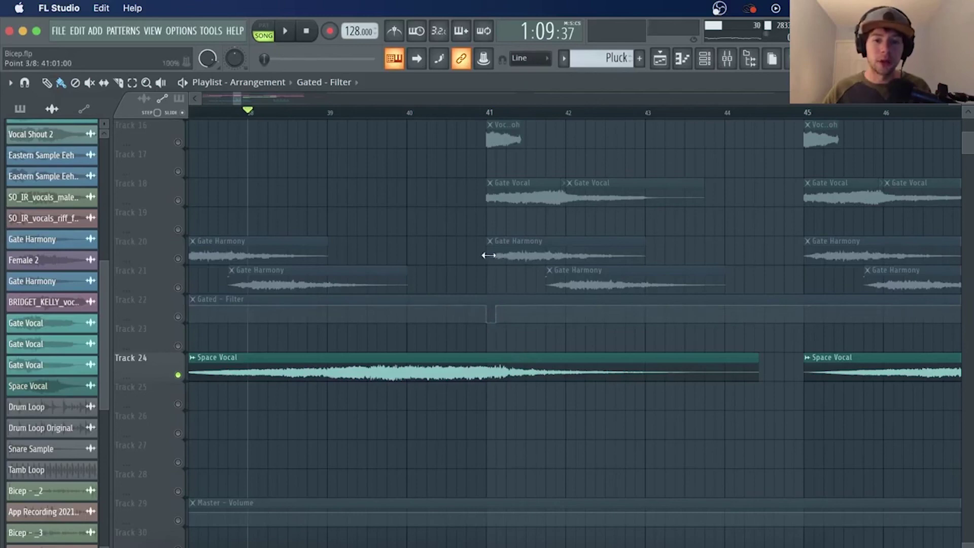
{"action": "right_click", "coordinate": [488, 326]}
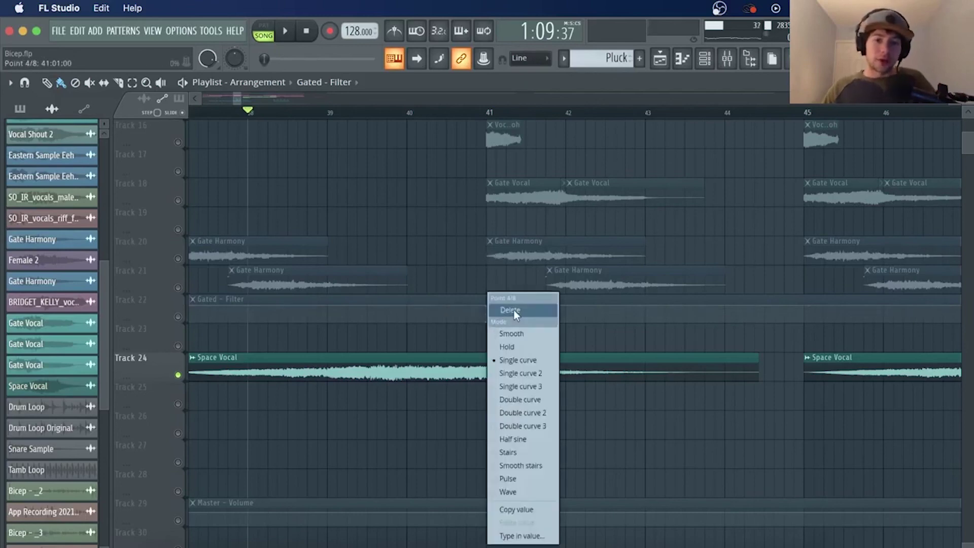
{"action": "left_click", "coordinate": [513, 310]}
{"action": "right_click", "coordinate": [500, 309]}
{"action": "left_click", "coordinate": [510, 310]}
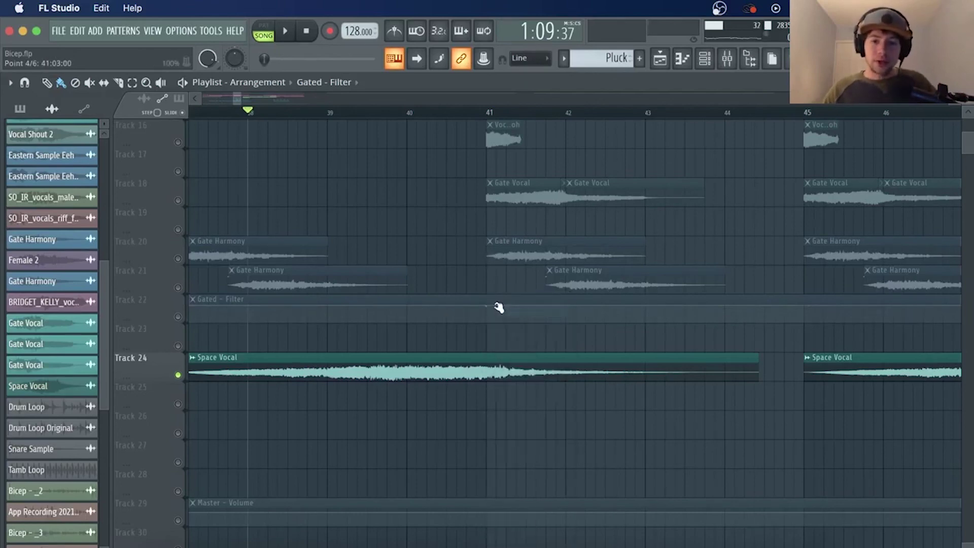
{"action": "right_click", "coordinate": [499, 307]}
{"action": "left_click", "coordinate": [513, 306]}
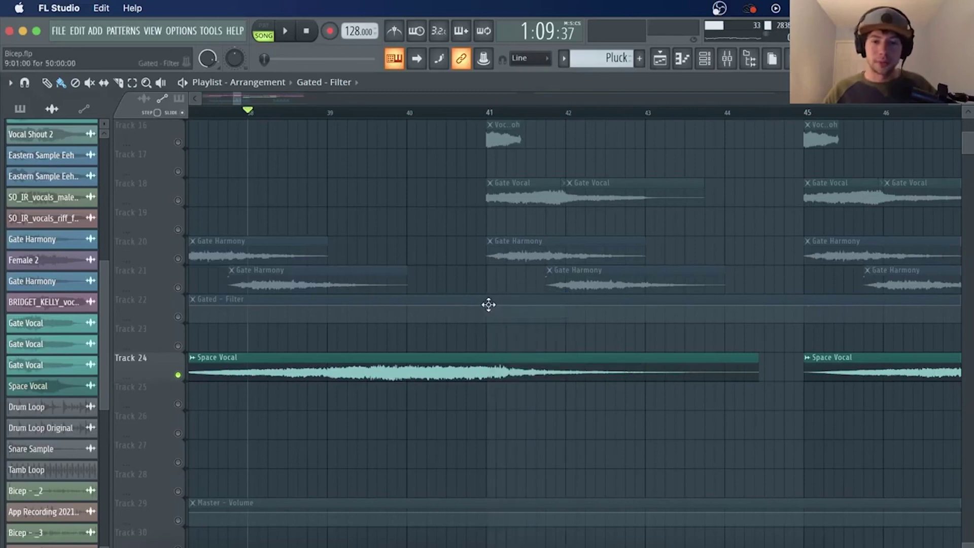
Step: Delete the Gated - Filter automation clip that crosses bar 41 on Track 22, and stop playback
{"action": "right_click", "coordinate": [500, 309]}
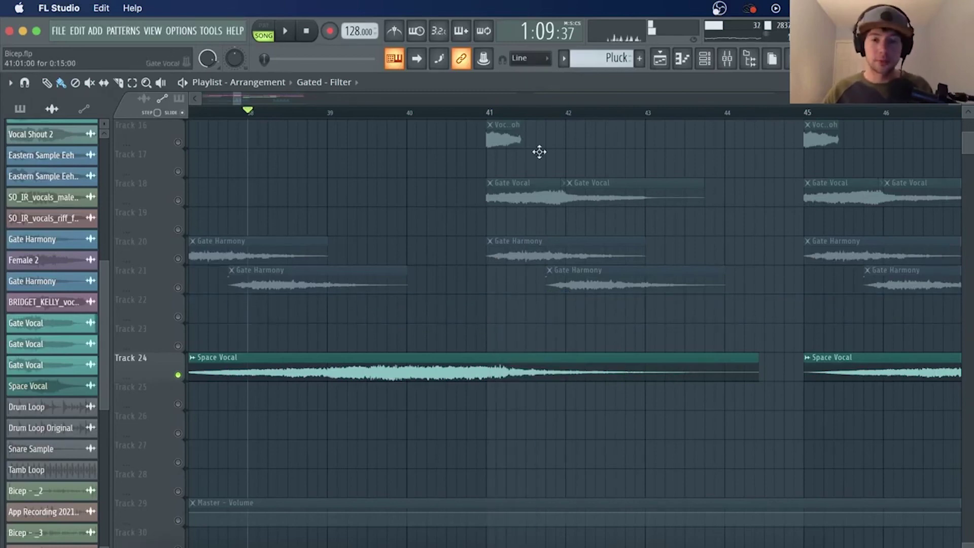
{"action": "left_click", "coordinate": [306, 32]}
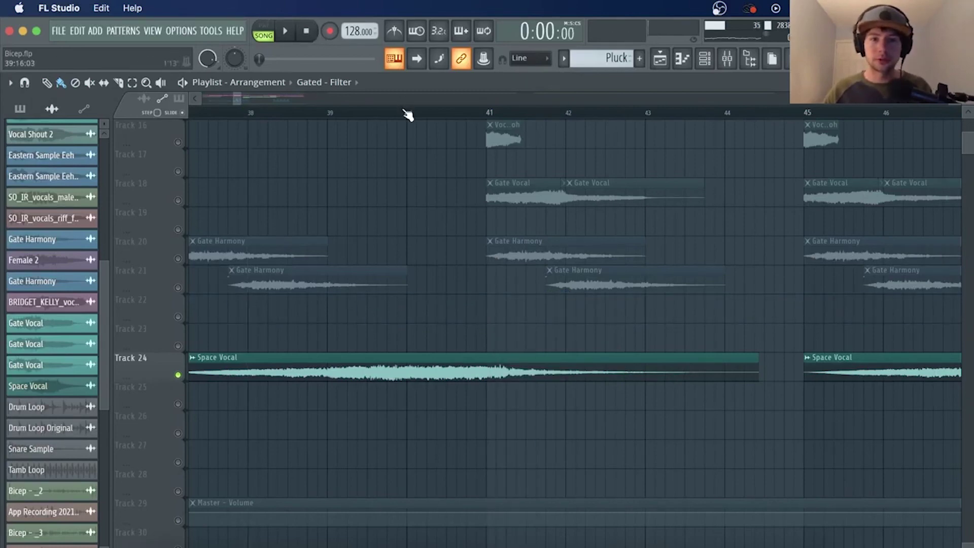
Step: End the Track 24 solo by re-enabling all the playlist tracks from Track 1
{"action": "scroll", "coordinate": [405, 114], "scroll_direction": "down", "scroll_amount": 8}
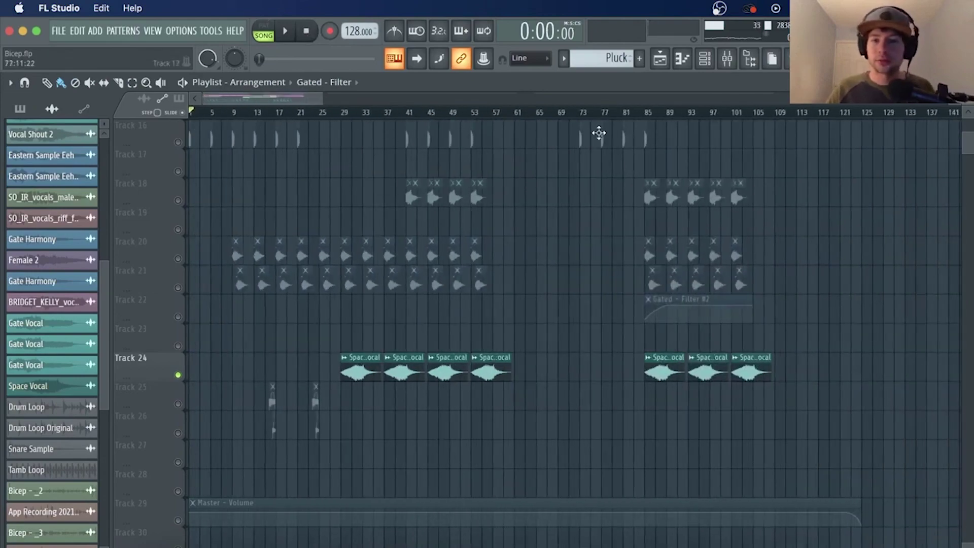
{"action": "scroll", "coordinate": [566, 115], "scroll_direction": "down", "scroll_amount": 2}
{"action": "scroll", "coordinate": [507, 218], "scroll_direction": "up", "scroll_amount": 4}
{"action": "scroll", "coordinate": [508, 219], "scroll_direction": "up", "scroll_amount": 4}
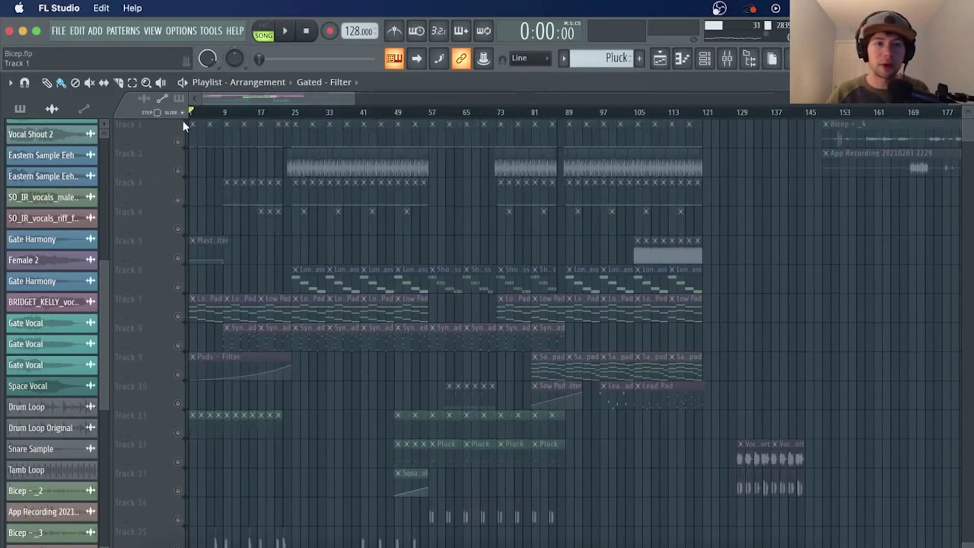
{"action": "left_click", "coordinate": [178, 144]}
Step: Examine the structure of the full arrangement from the intro onwards, covering the drums, bass, pads, plucks and vocal tracks
{"action": "scroll", "coordinate": [216, 119], "scroll_direction": "up", "scroll_amount": 3}
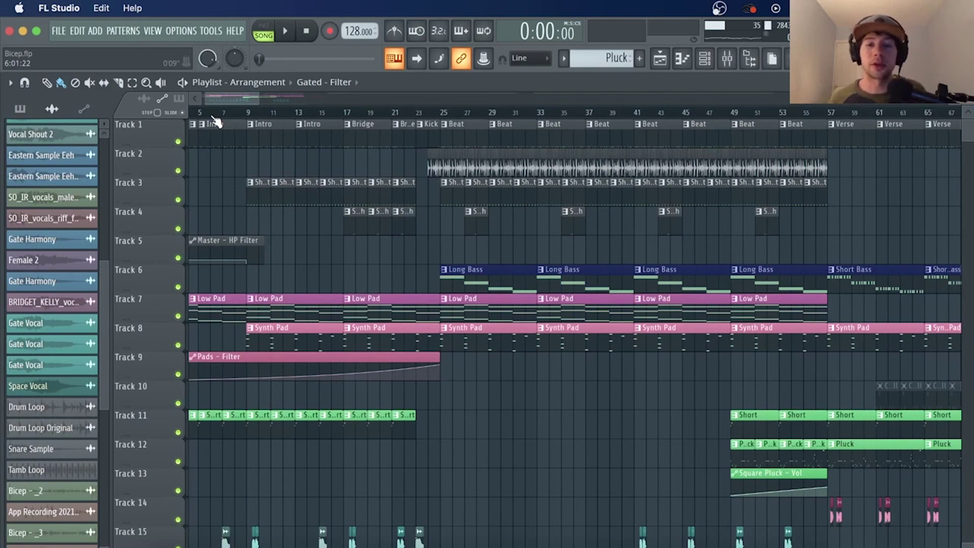
{"action": "scroll", "coordinate": [224, 113], "scroll_direction": "down", "scroll_amount": 5}
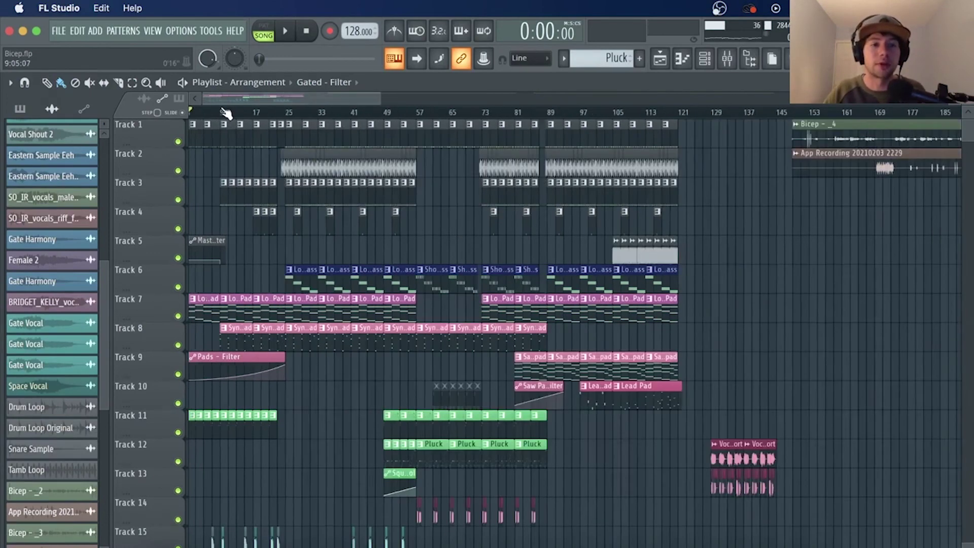
{"action": "scroll", "coordinate": [231, 116], "scroll_direction": "up", "scroll_amount": 5}
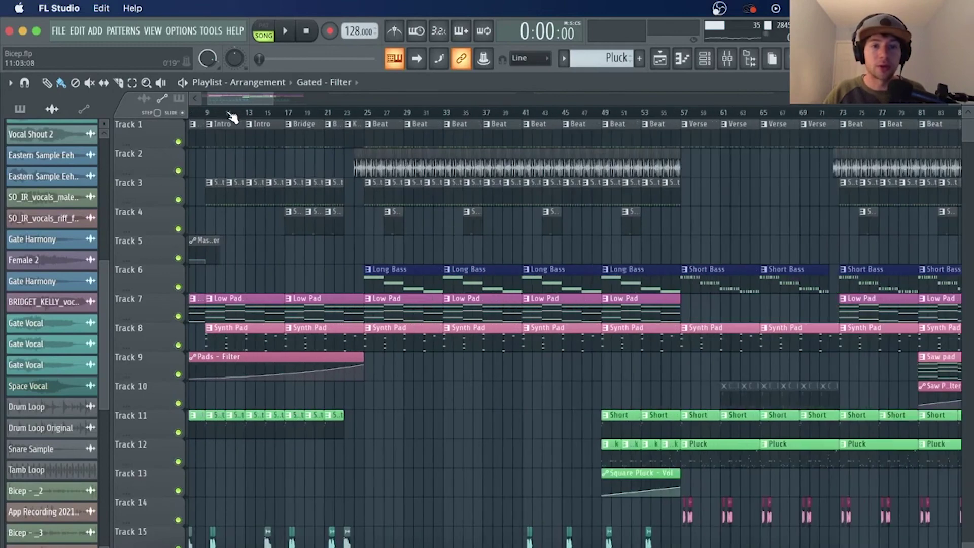
{"action": "scroll", "coordinate": [259, 116], "scroll_direction": "down", "scroll_amount": 4}
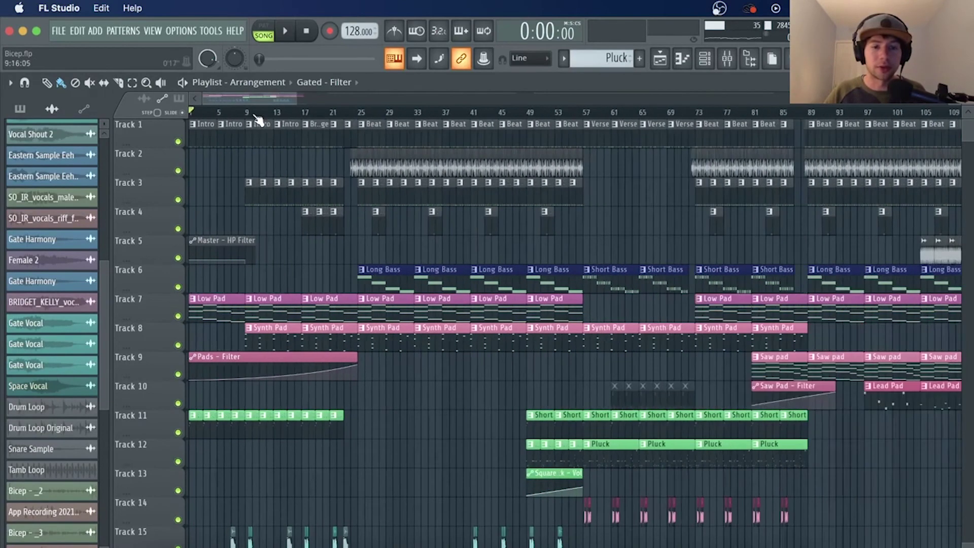
{"action": "scroll", "coordinate": [364, 183], "scroll_direction": "down", "scroll_amount": 3}
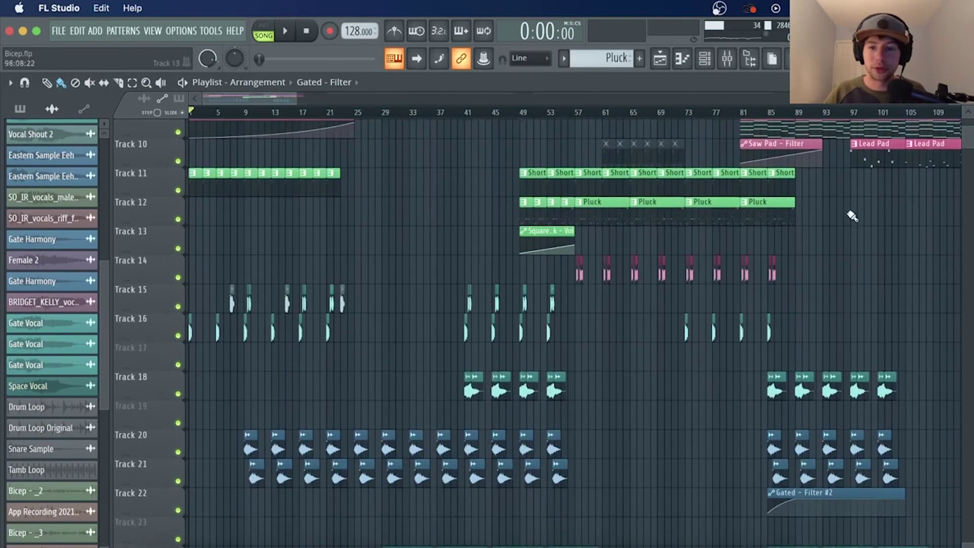